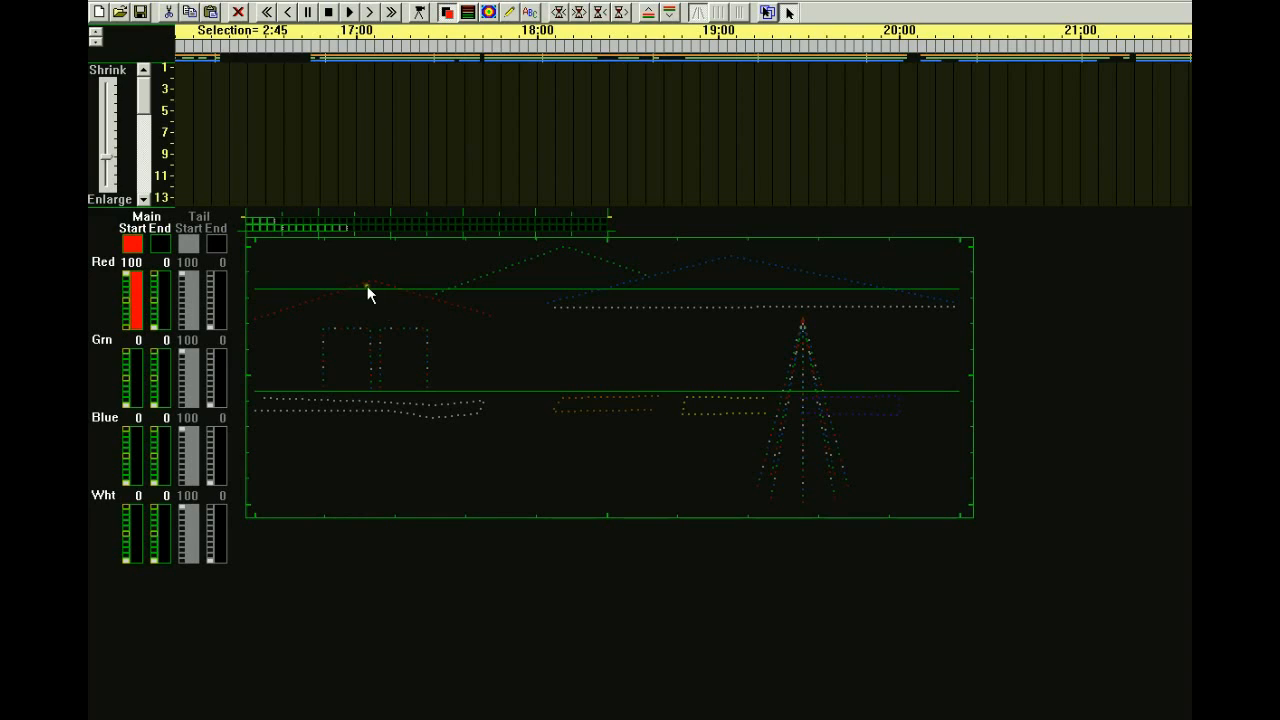
# - Open the Instant Sequence settings and set TCM 1 to the Rapid Fire trigger
pyautogui.click(146, 1)
pyautogui.click(167, 142)
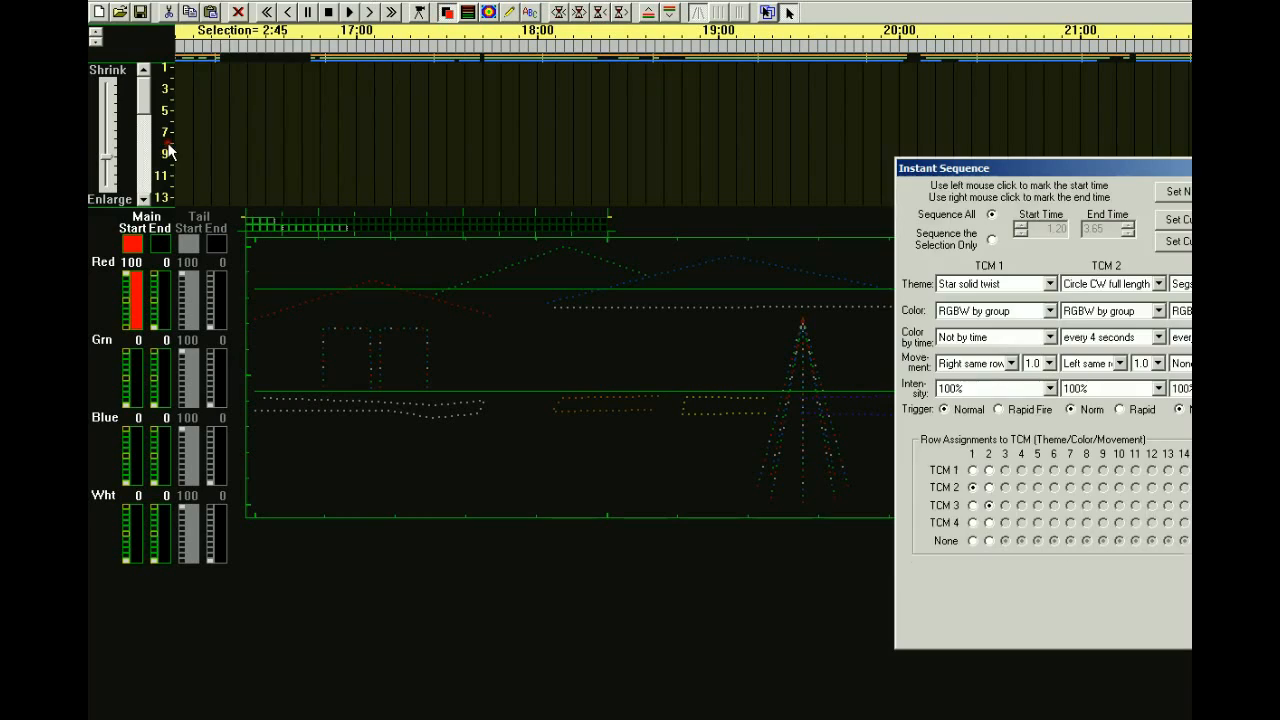
pyautogui.moveTo(1096, 168); pyautogui.dragTo(694, 170)
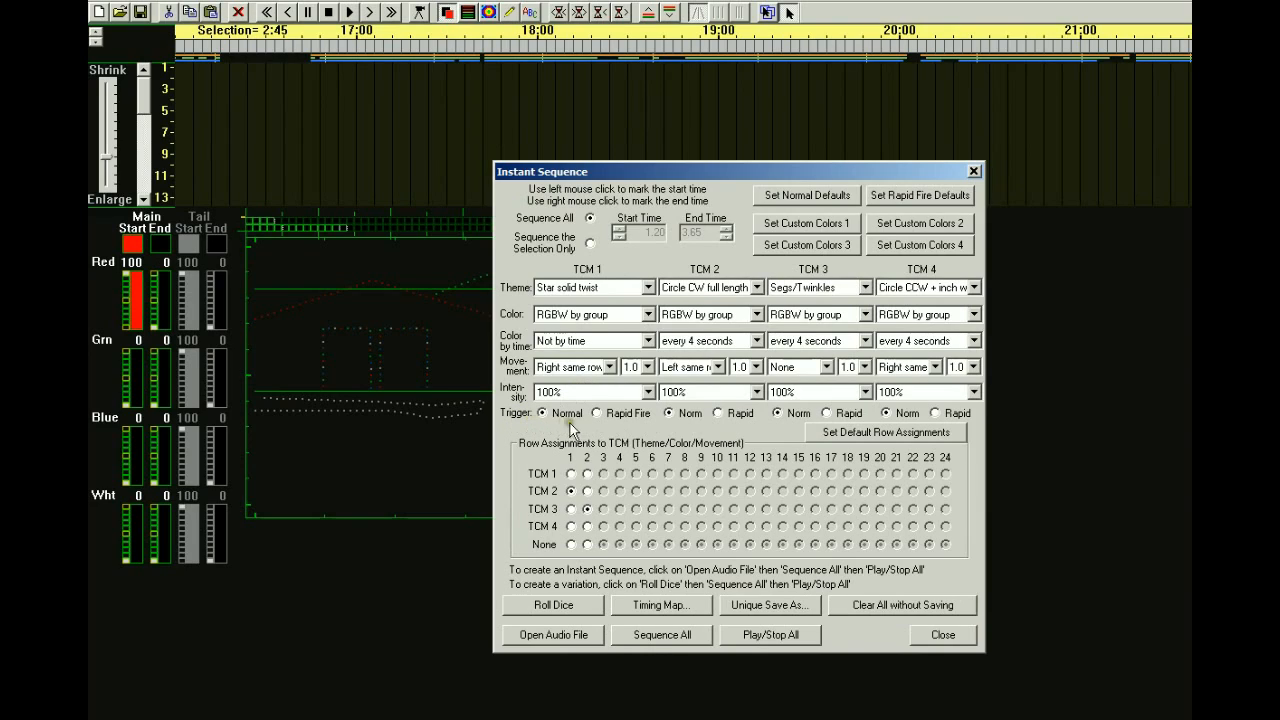
pyautogui.click(597, 413)
# - Set the TCM 1 color to Native
pyautogui.click(648, 315)
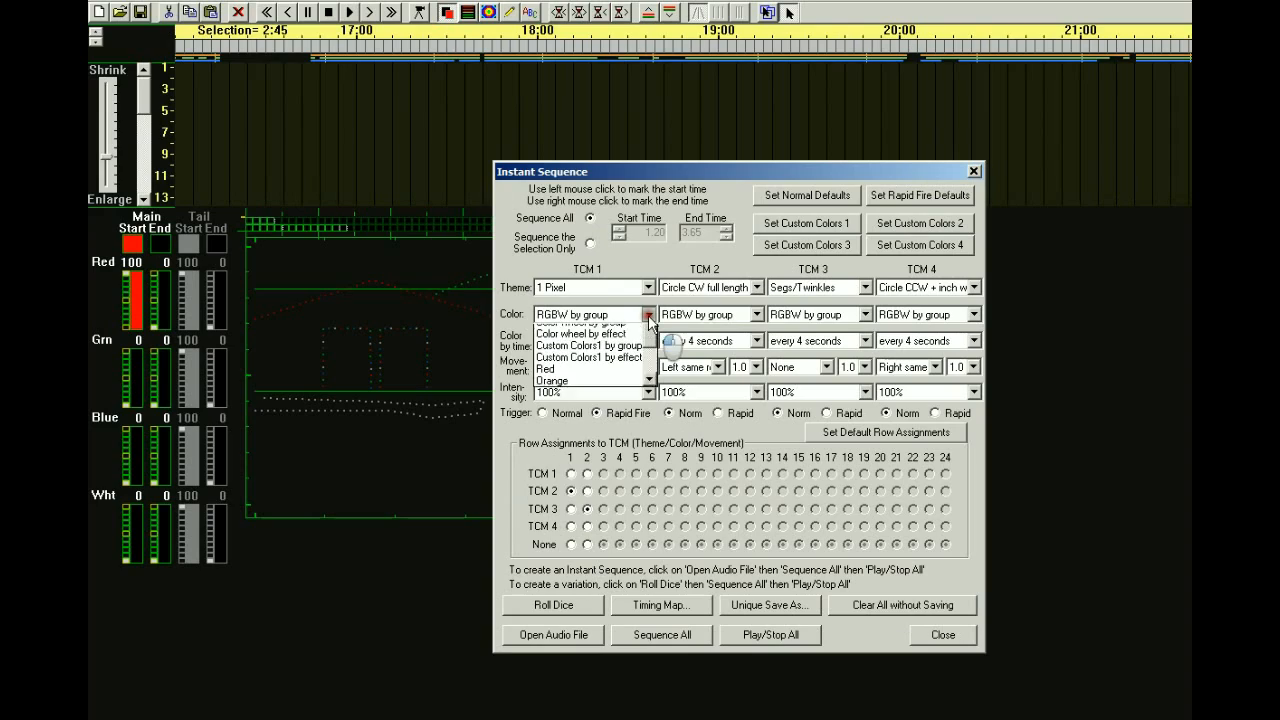
pyautogui.moveTo(650, 360); pyautogui.dragTo(650, 339)
pyautogui.click(579, 332)
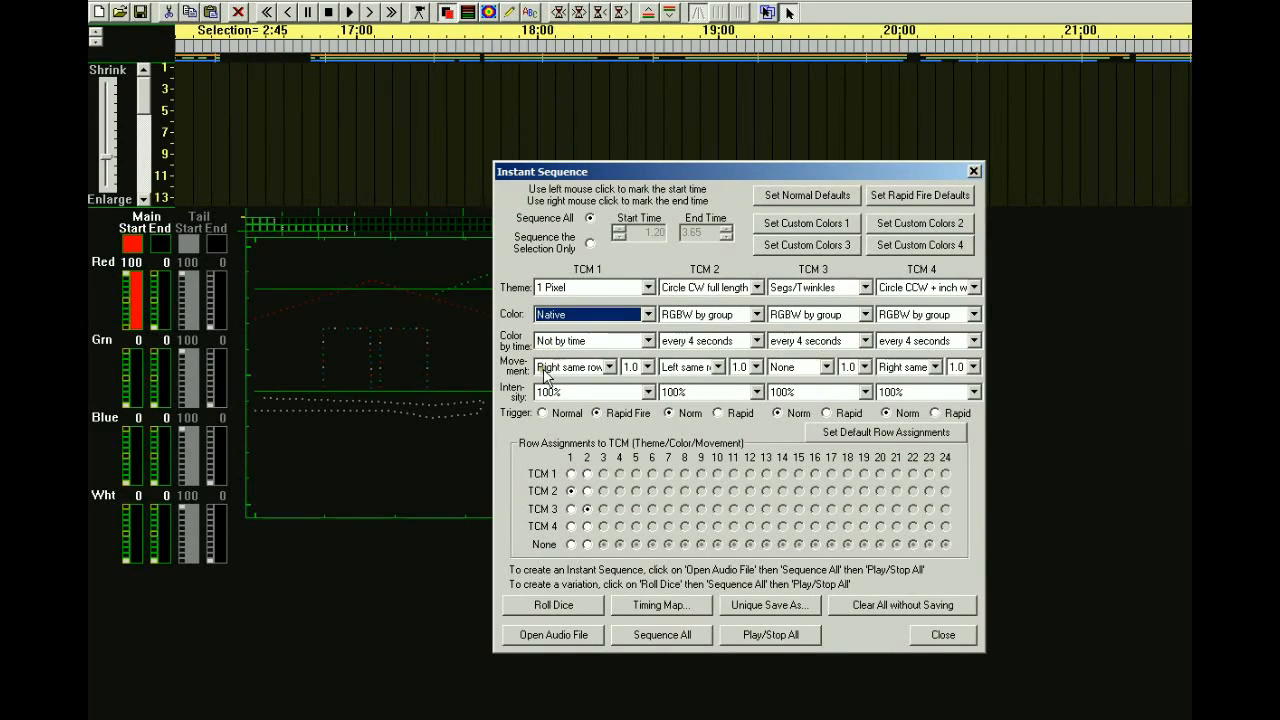
# - Set the TCM 1 movement to Right multi-row, and assign row 1 to TCM 1 and row 2 to None
pyautogui.click(610, 367)
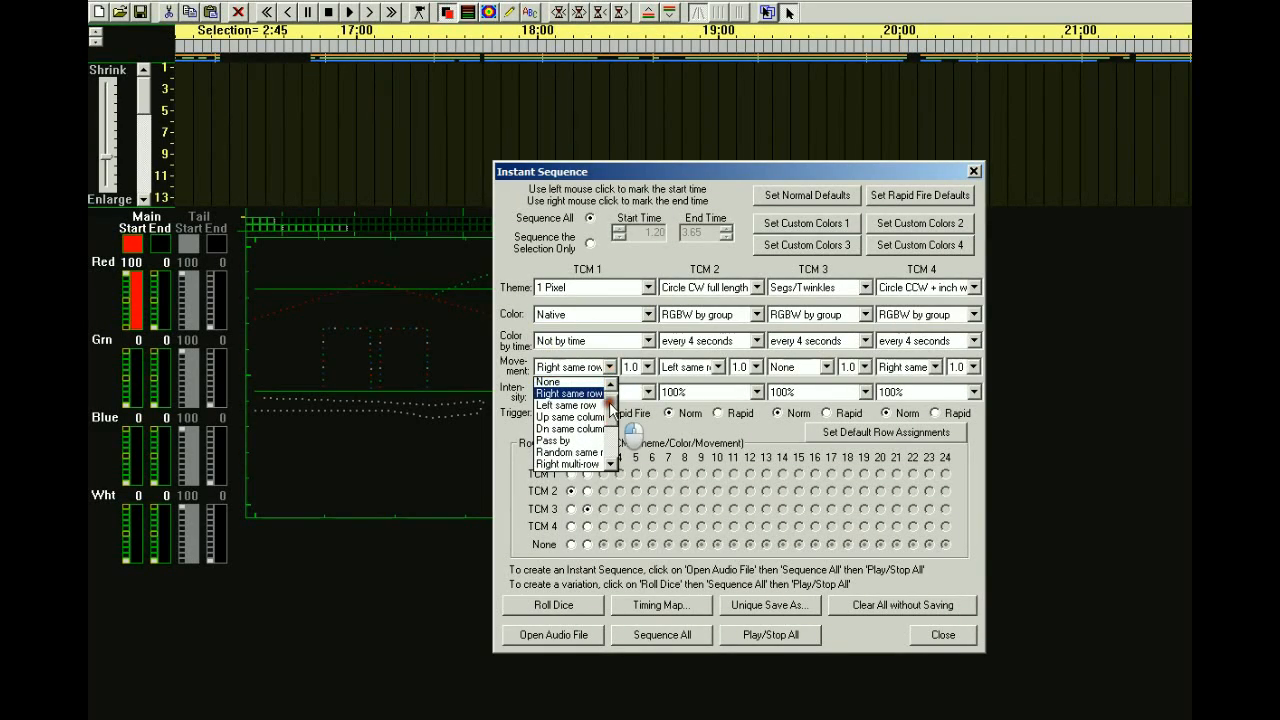
pyautogui.click(597, 386)
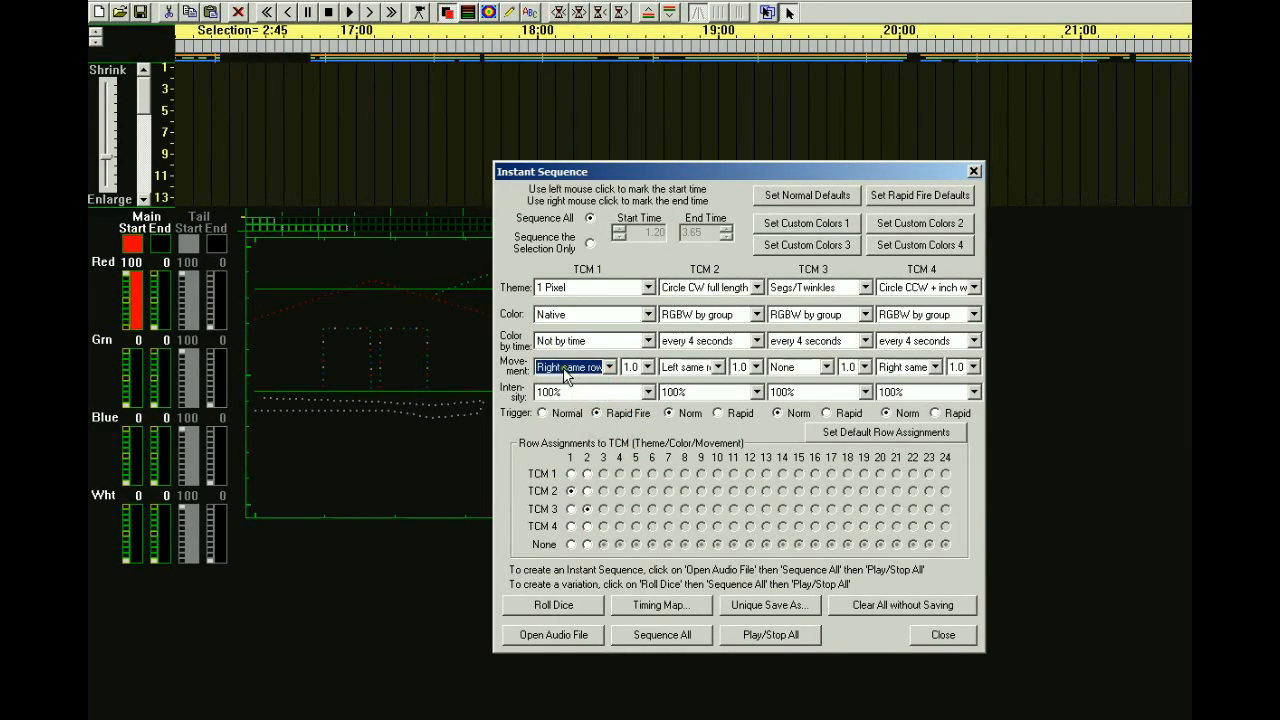
pyautogui.click(609, 367)
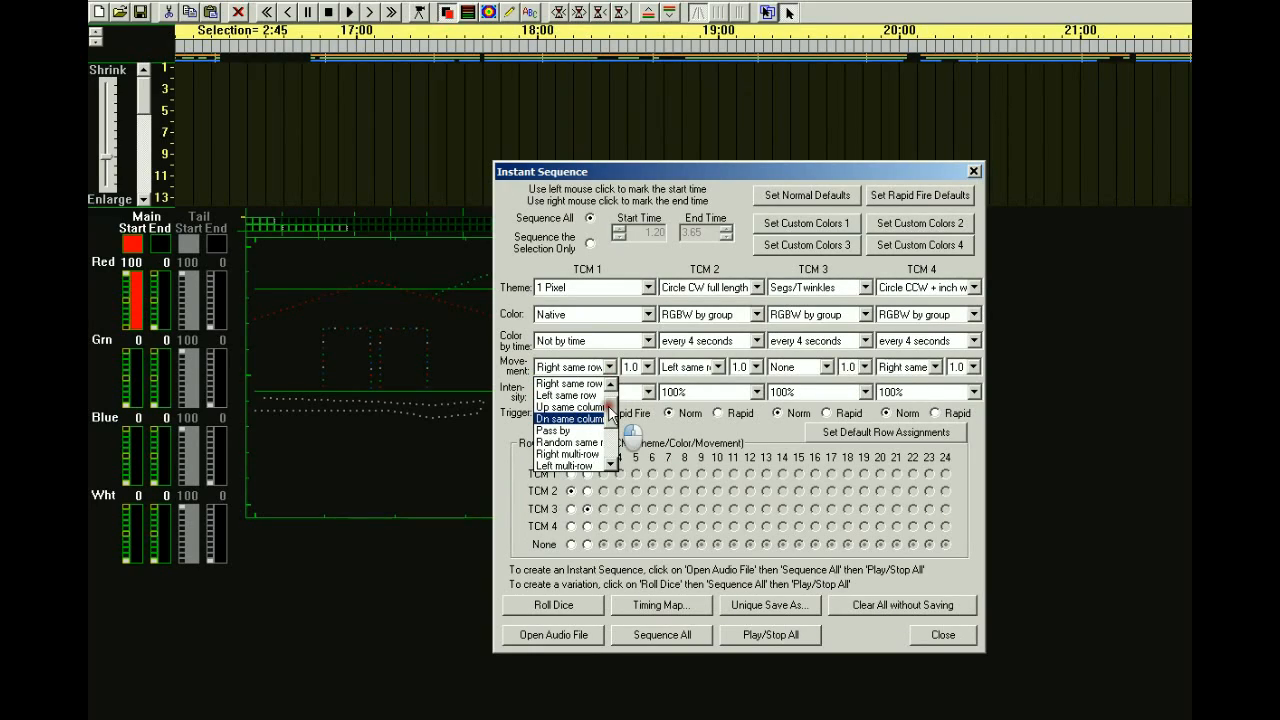
pyautogui.moveTo(610, 413); pyautogui.dragTo(610, 428)
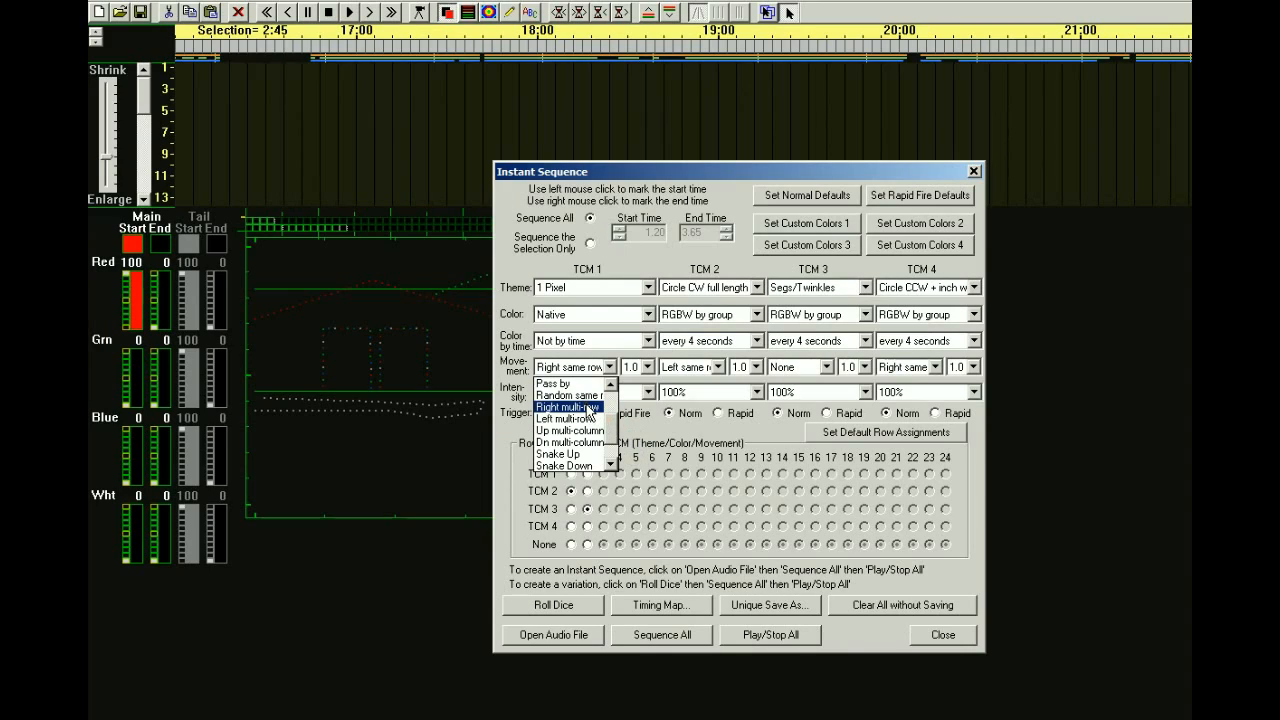
pyautogui.click(588, 407)
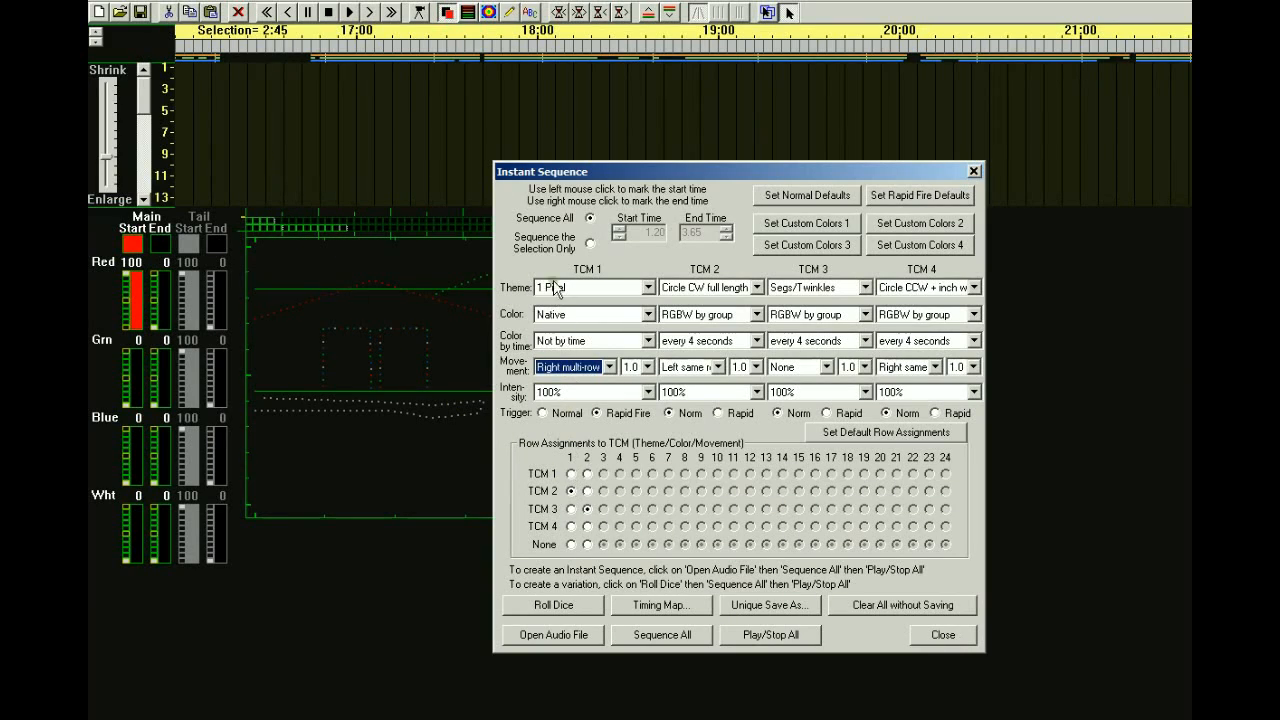
pyautogui.click(571, 474)
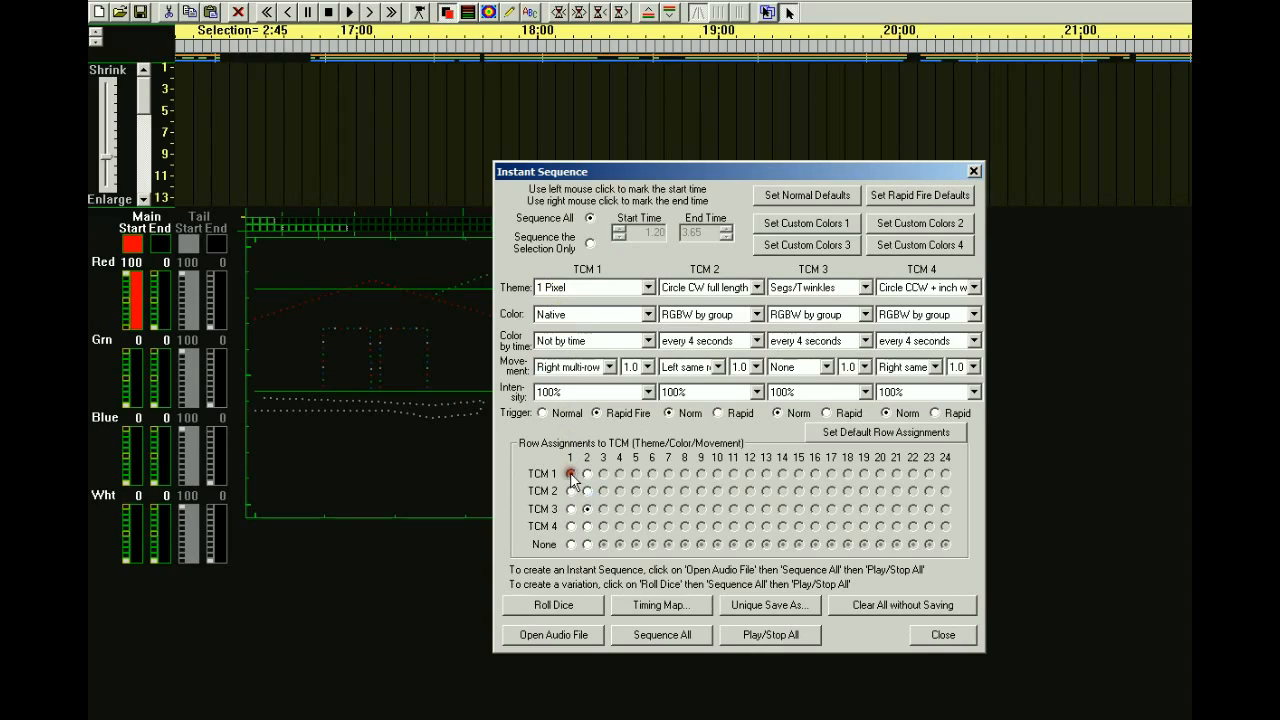
pyautogui.click(587, 544)
# - In the Timing Map, toggle the row 1 frequency assignments for Freq 1 through Freq 10
pyautogui.click(657, 605)
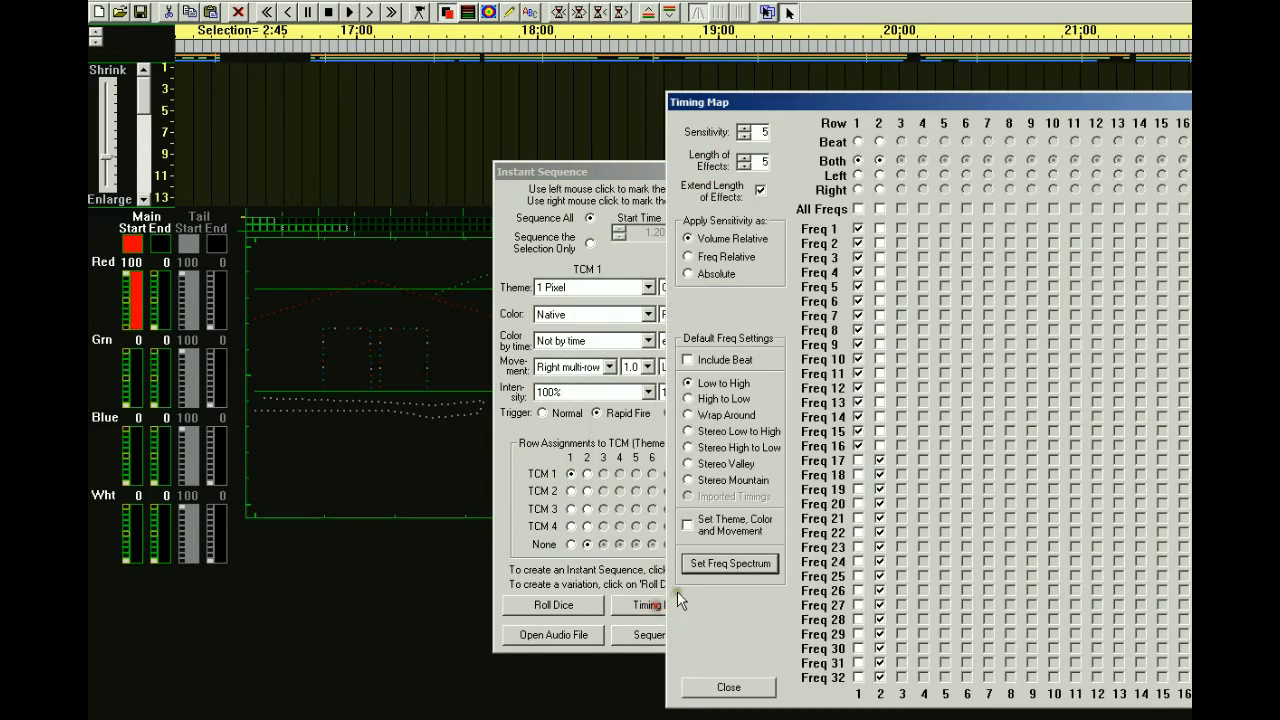
pyautogui.moveTo(1071, 104); pyautogui.dragTo(627, 90)
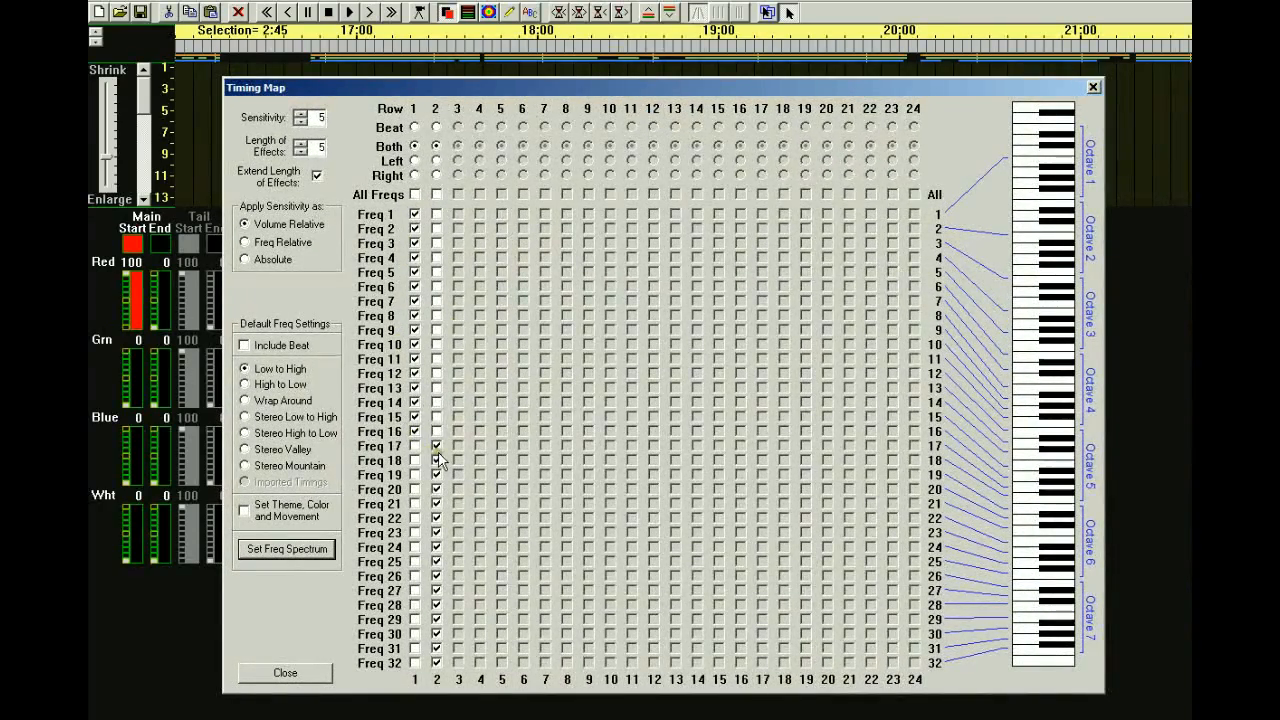
pyautogui.click(414, 214)
pyautogui.click(414, 229)
pyautogui.click(414, 243)
pyautogui.click(414, 258)
pyautogui.click(414, 272)
pyautogui.click(414, 287)
pyautogui.click(414, 301)
pyautogui.click(414, 315)
pyautogui.click(414, 330)
pyautogui.click(414, 345)
# - Generate the instant sequence for the whole song and clear the dialogs away from the layout view
pyautogui.moveTo(295, 95); pyautogui.dragTo(1068, 90)
pyautogui.moveTo(703, 166)
pyautogui.mouseDown()
pyautogui.moveTo(1096, 166)
pyautogui.moveTo(704, 166)
pyautogui.mouseUp()
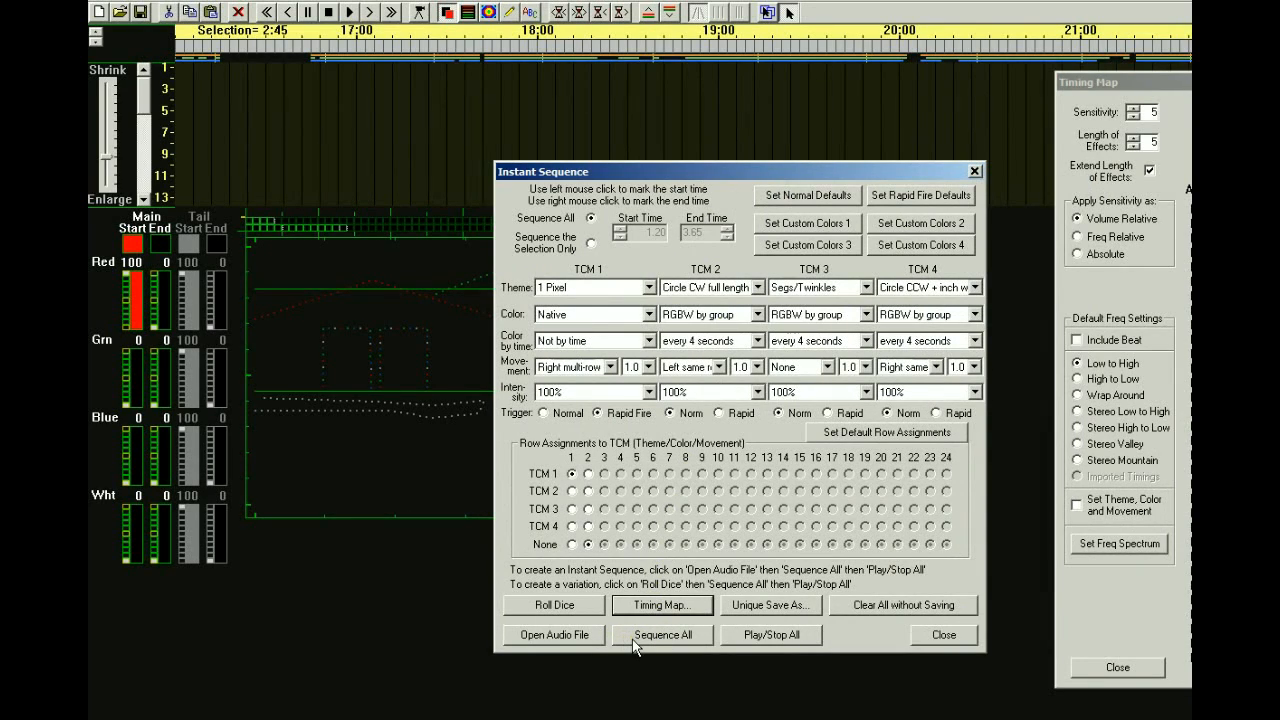
pyautogui.click(664, 640)
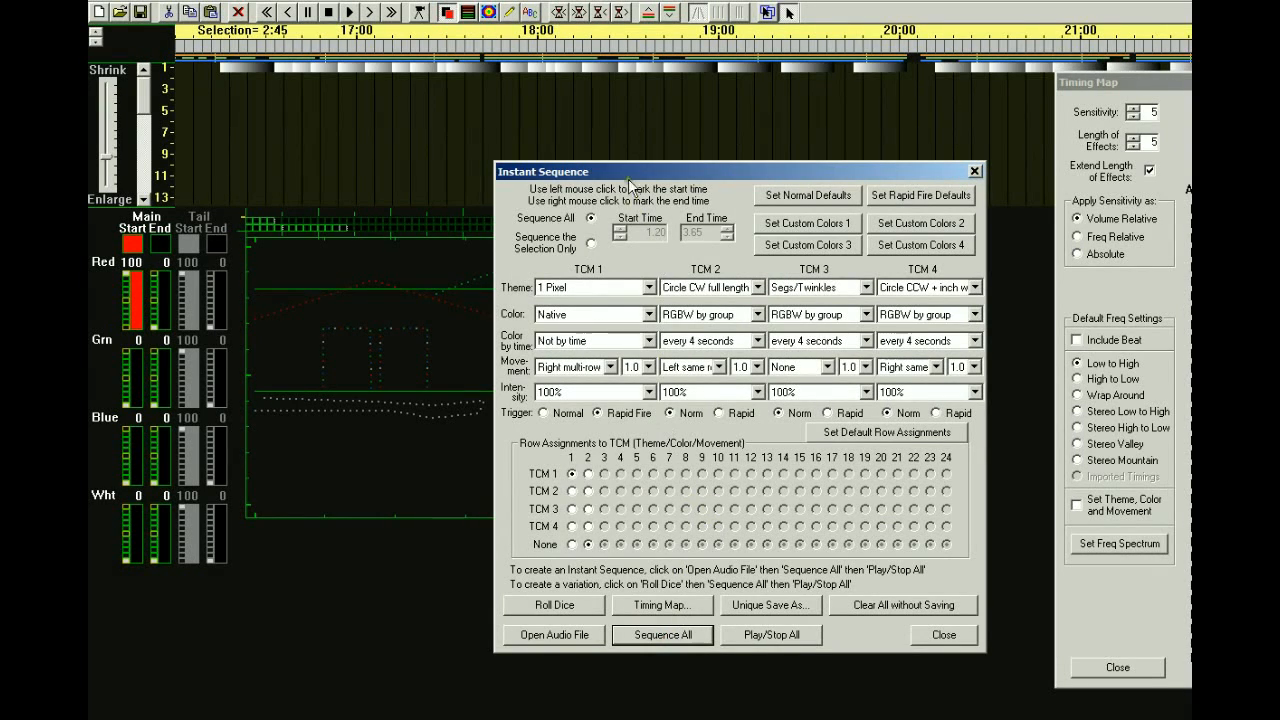
pyautogui.moveTo(629, 171); pyautogui.dragTo(1146, 175)
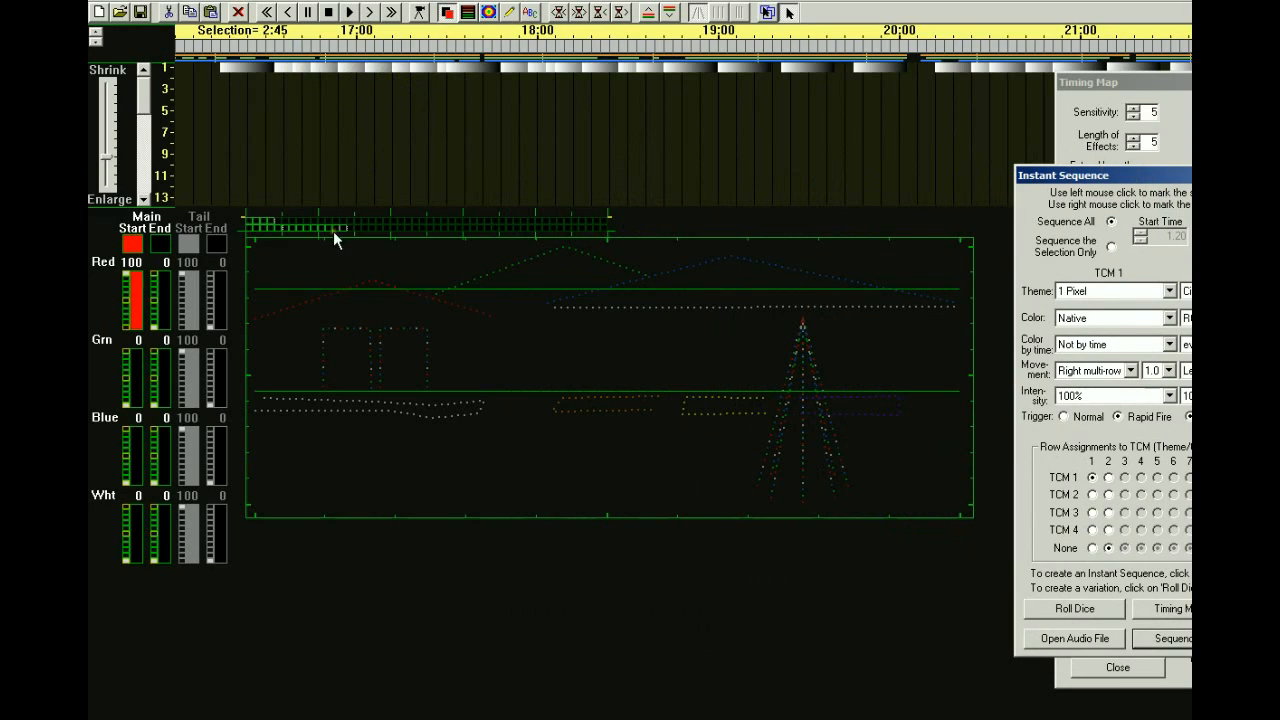
# - Inspect the row 1 scene starting at 16.25 to see which prop it lights, and close its setup
pyautogui.doubleClick(247, 67)
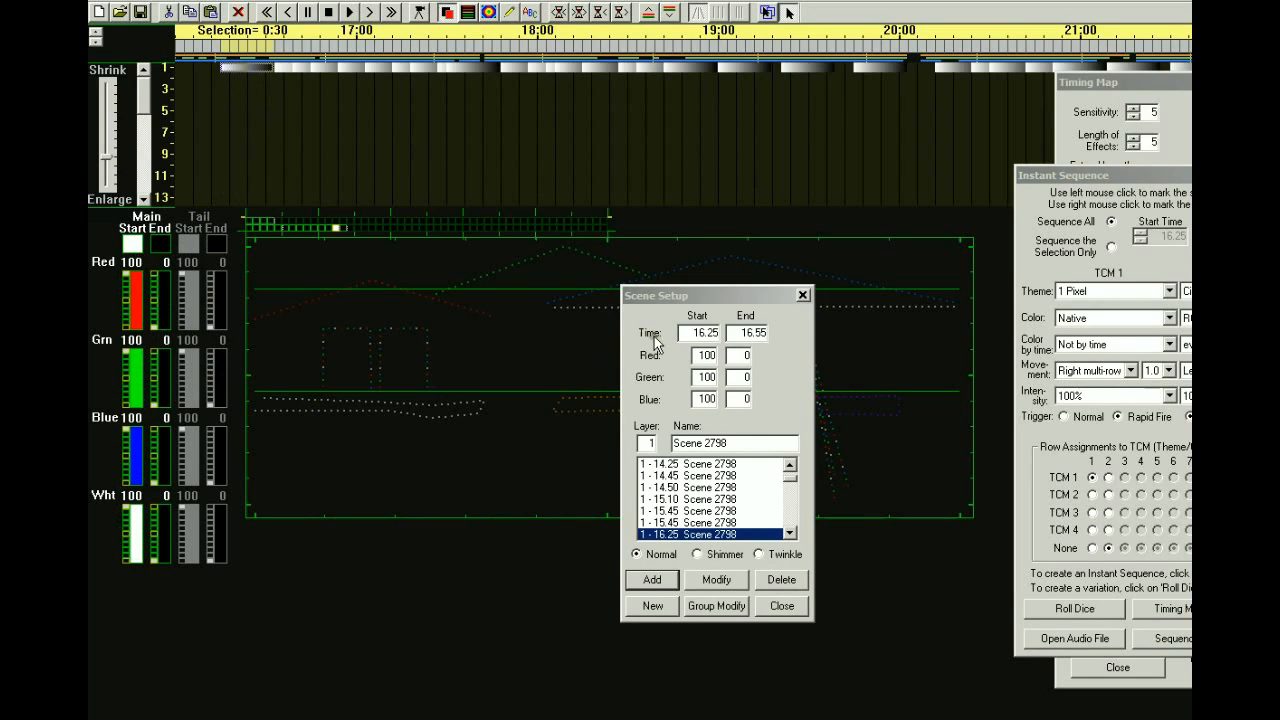
pyautogui.moveTo(728, 293); pyautogui.dragTo(779, 448)
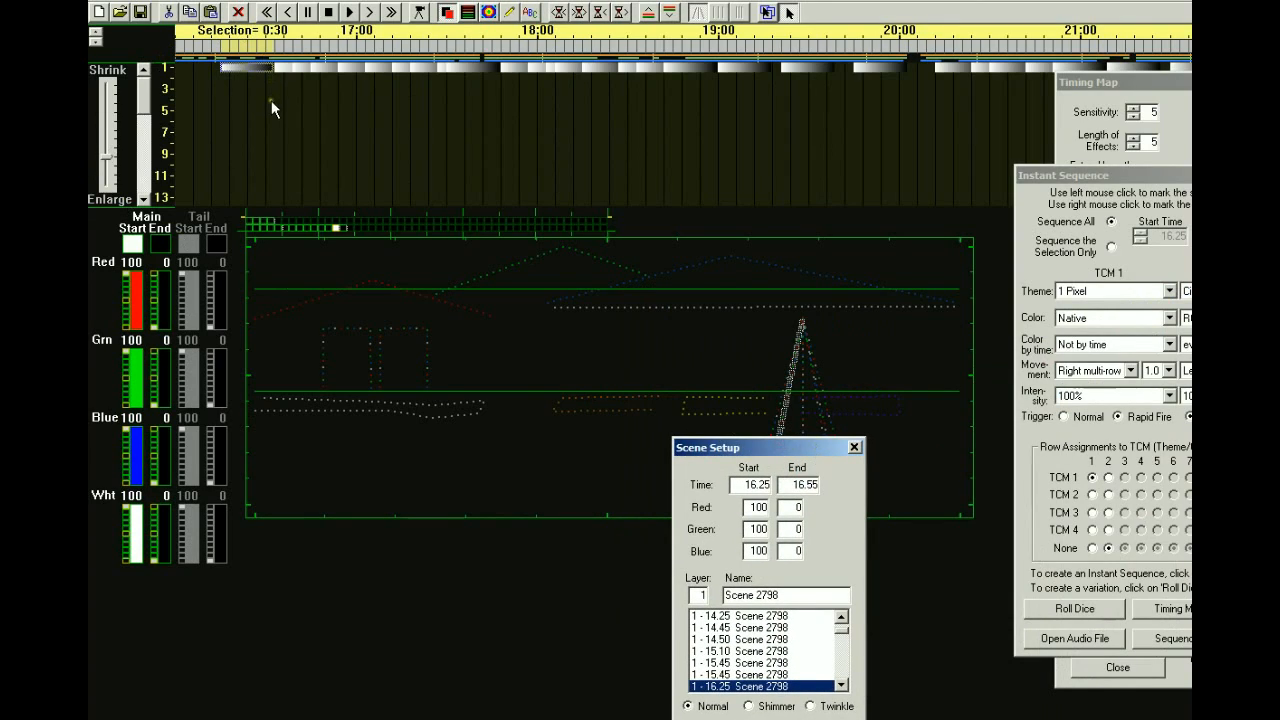
pyautogui.click(856, 446)
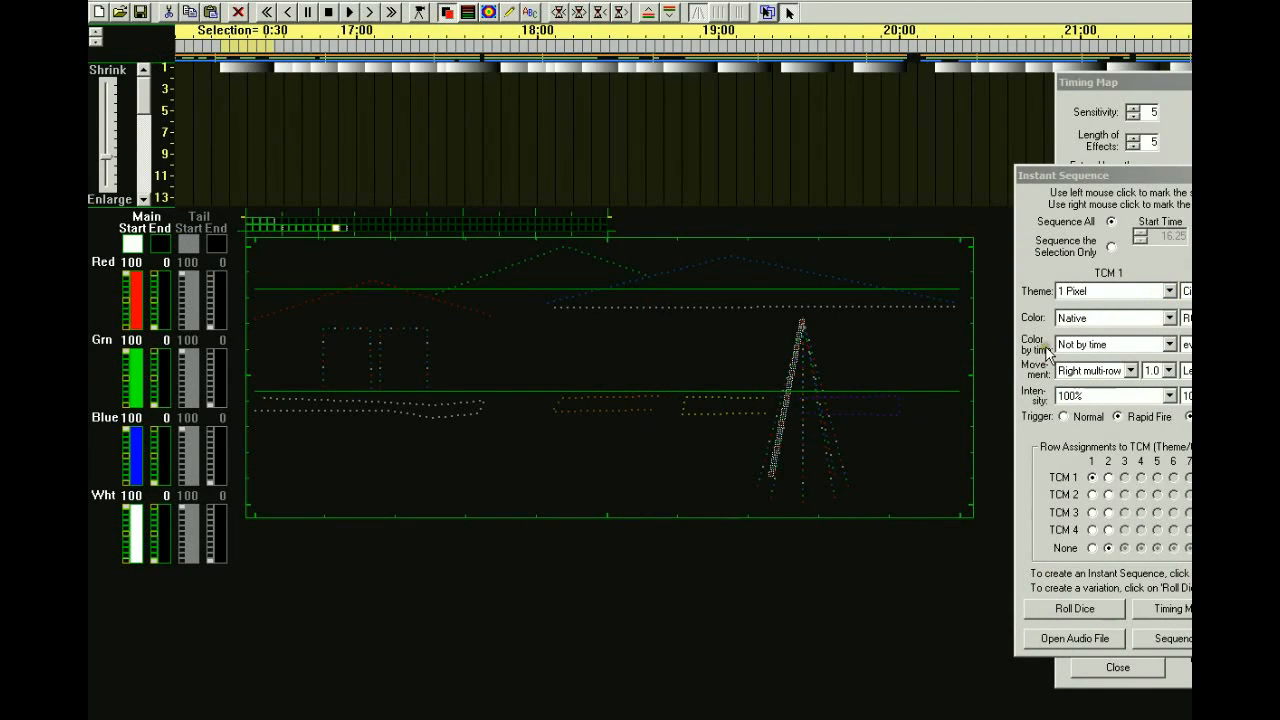
# - Preview the generated sequence on the house layout, return to the start of the timeline and play it again
pyautogui.click(420, 13)
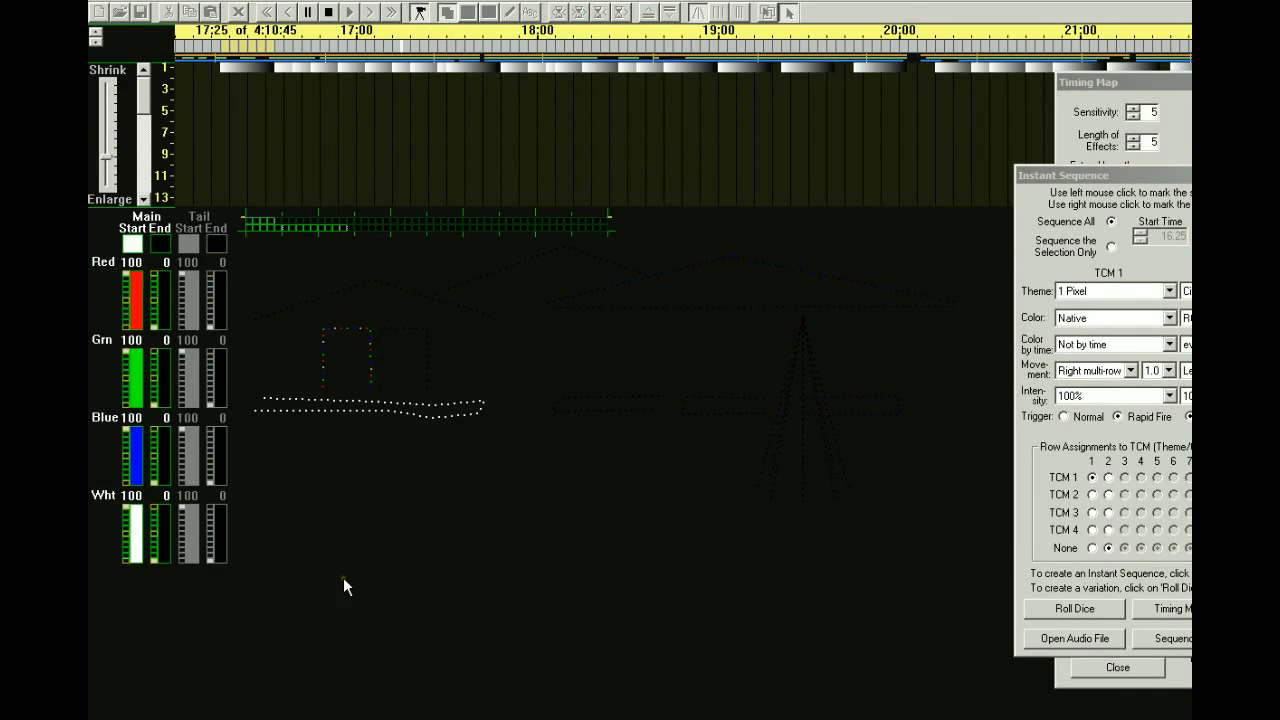
pyautogui.click(420, 14)
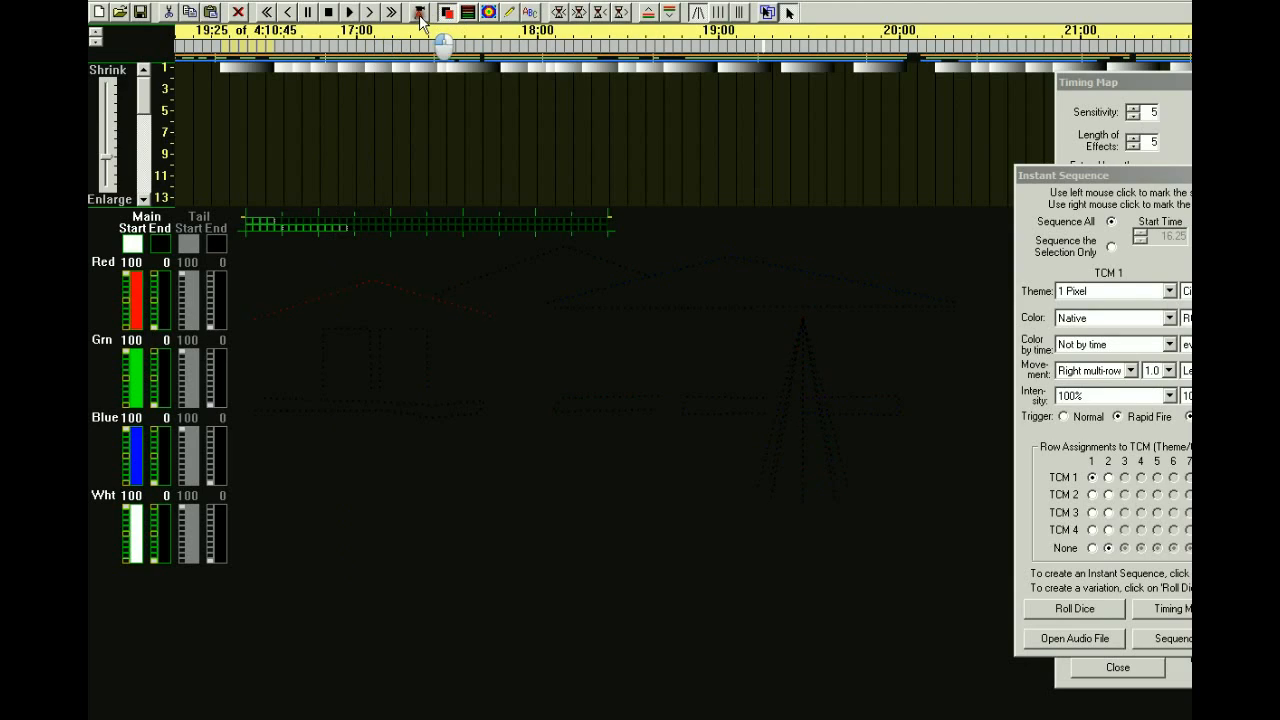
pyautogui.click(266, 14)
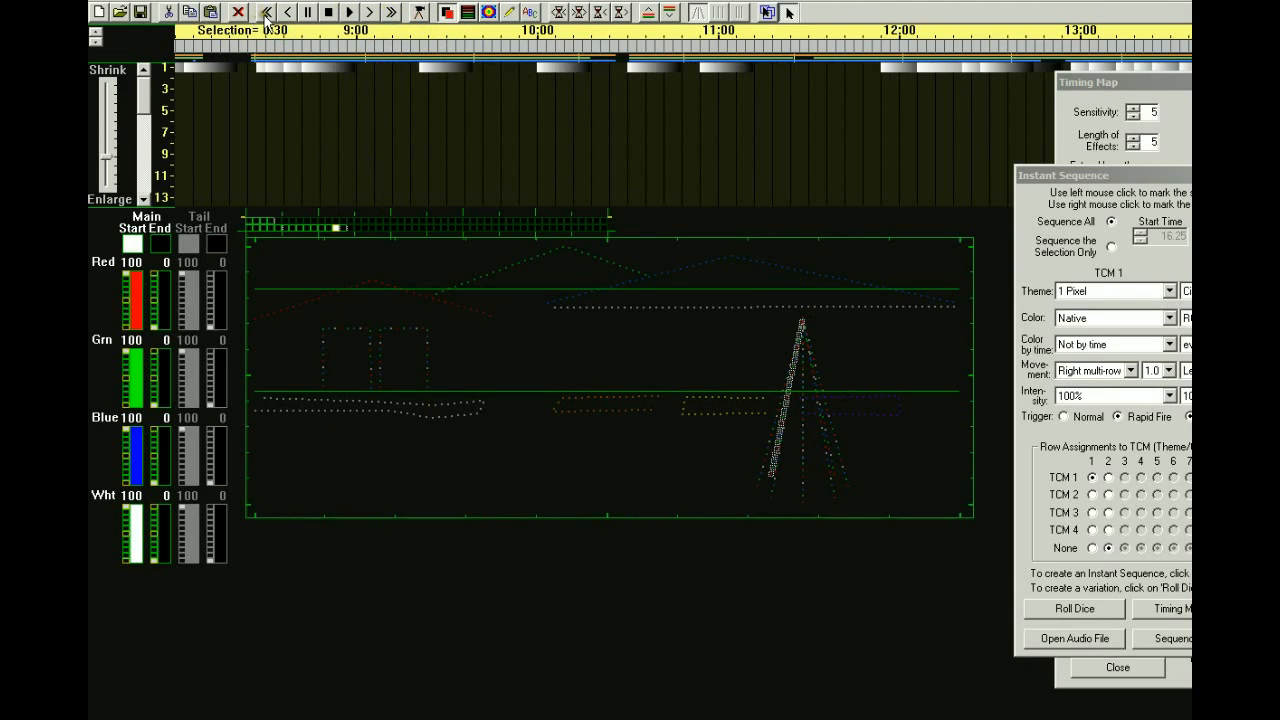
pyautogui.click(266, 14)
pyautogui.click(421, 14)
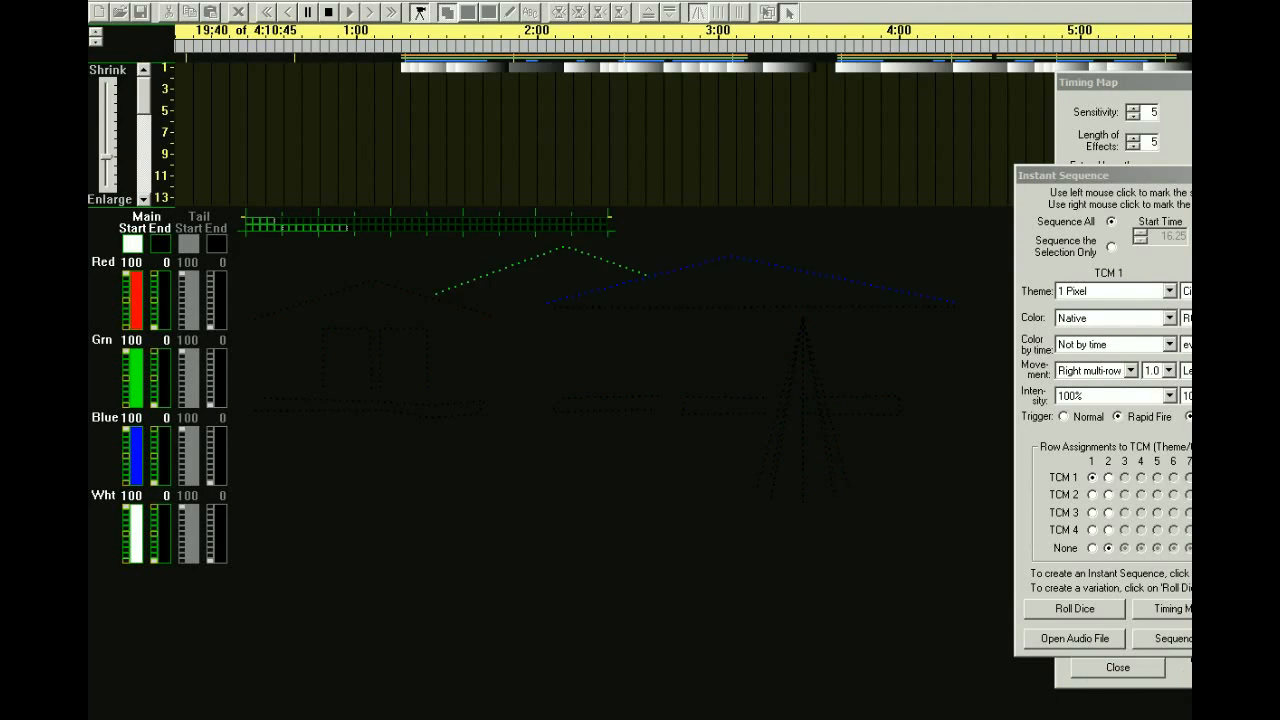
pyautogui.press('space')
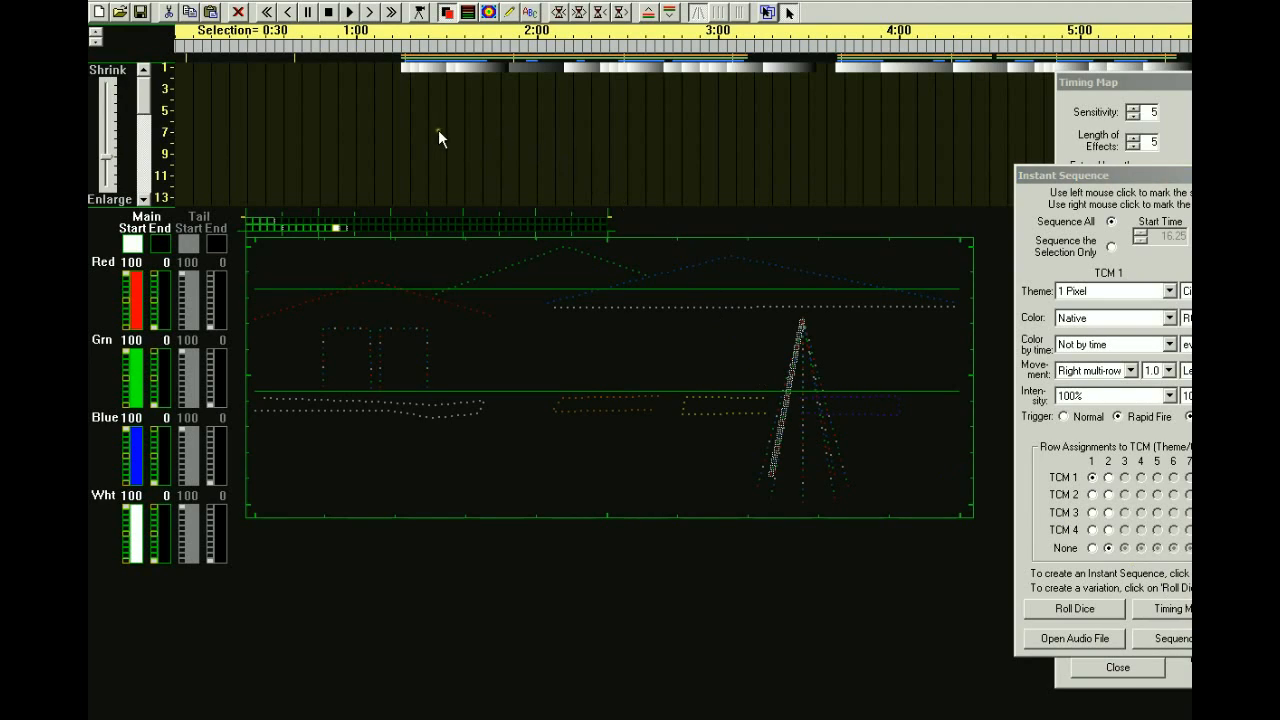
# - Set the TCM 1 color to RGBW by group, changing every 2 seconds
pyautogui.moveTo(1171, 177); pyautogui.dragTo(1097, 177)
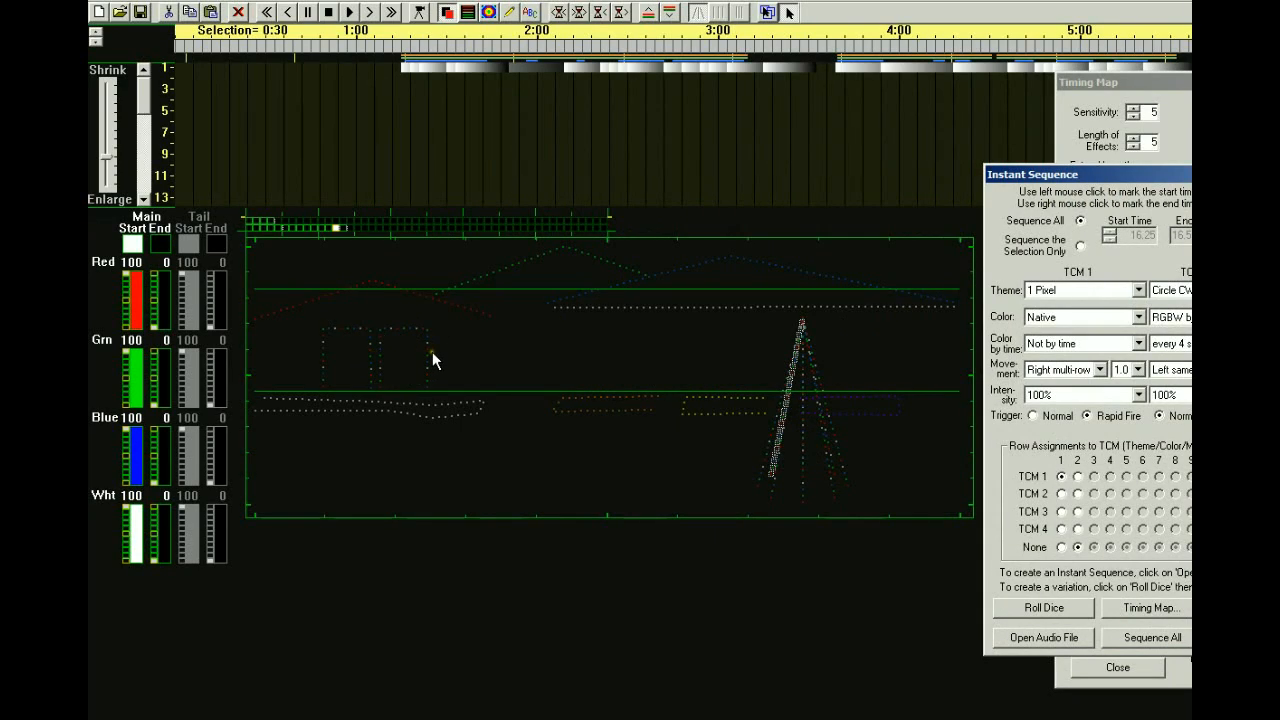
pyautogui.moveTo(1188, 178); pyautogui.dragTo(785, 191)
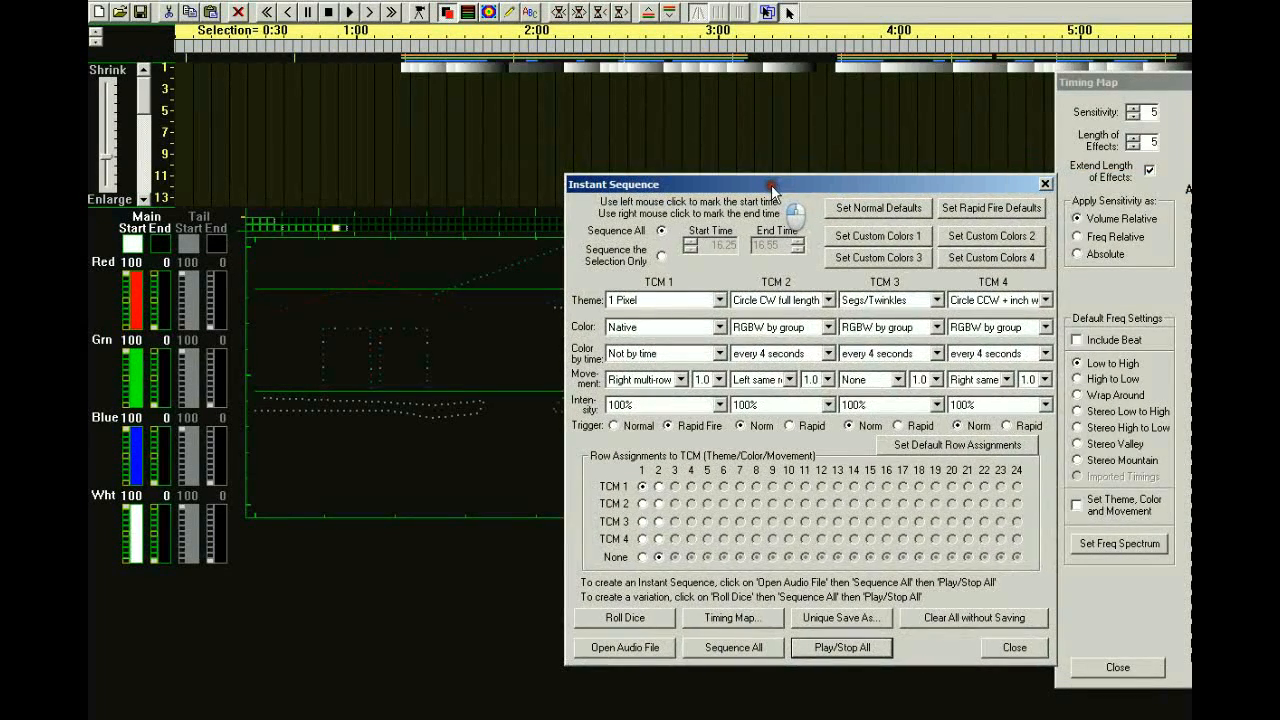
pyautogui.click(719, 328)
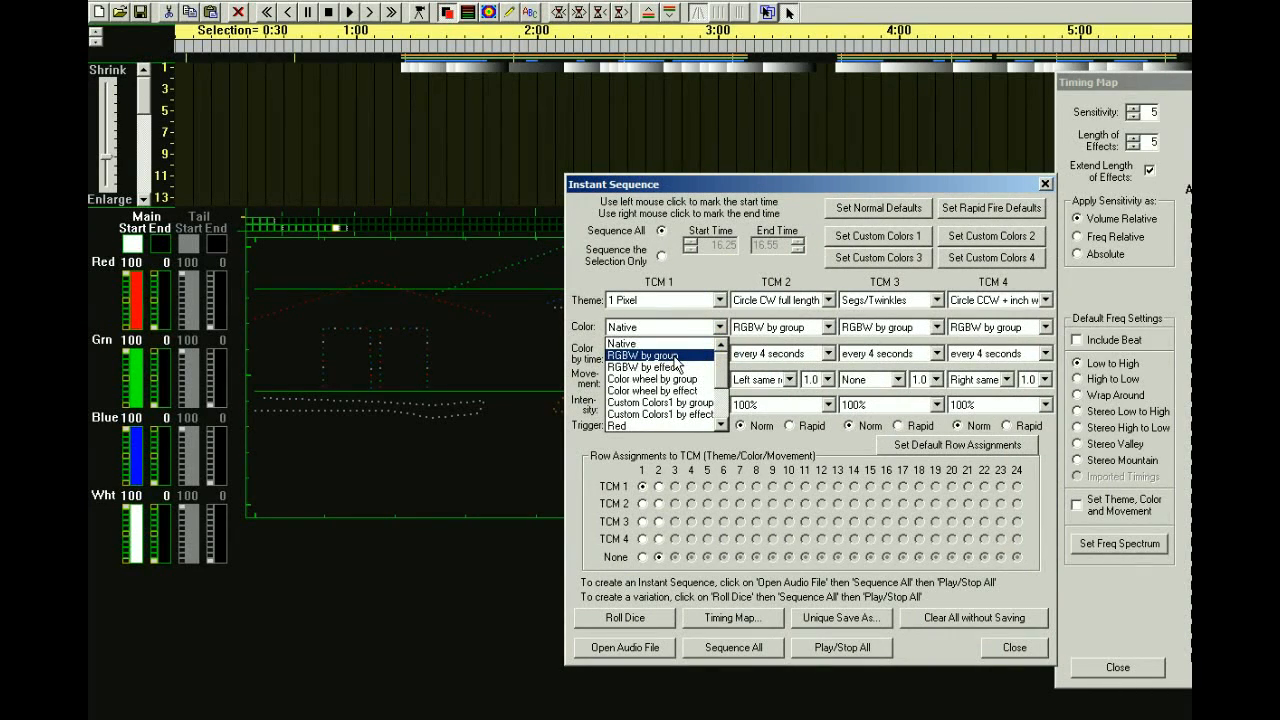
pyautogui.click(675, 356)
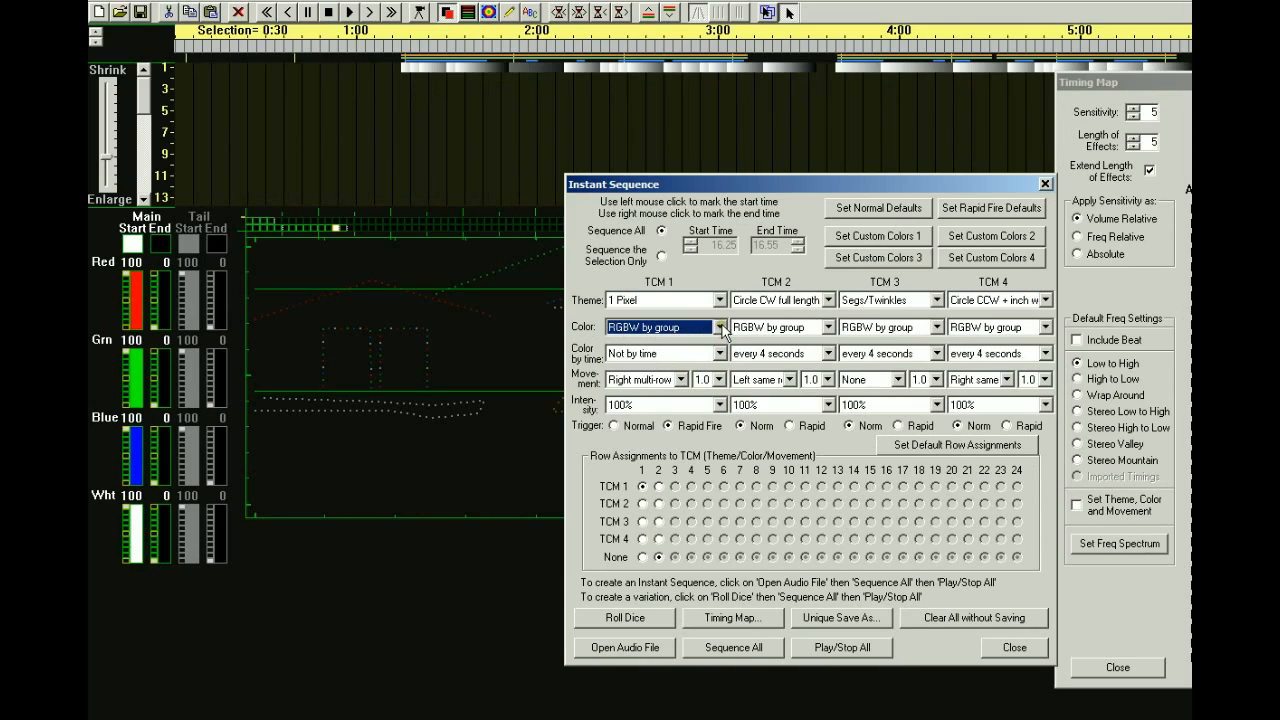
pyautogui.click(720, 328)
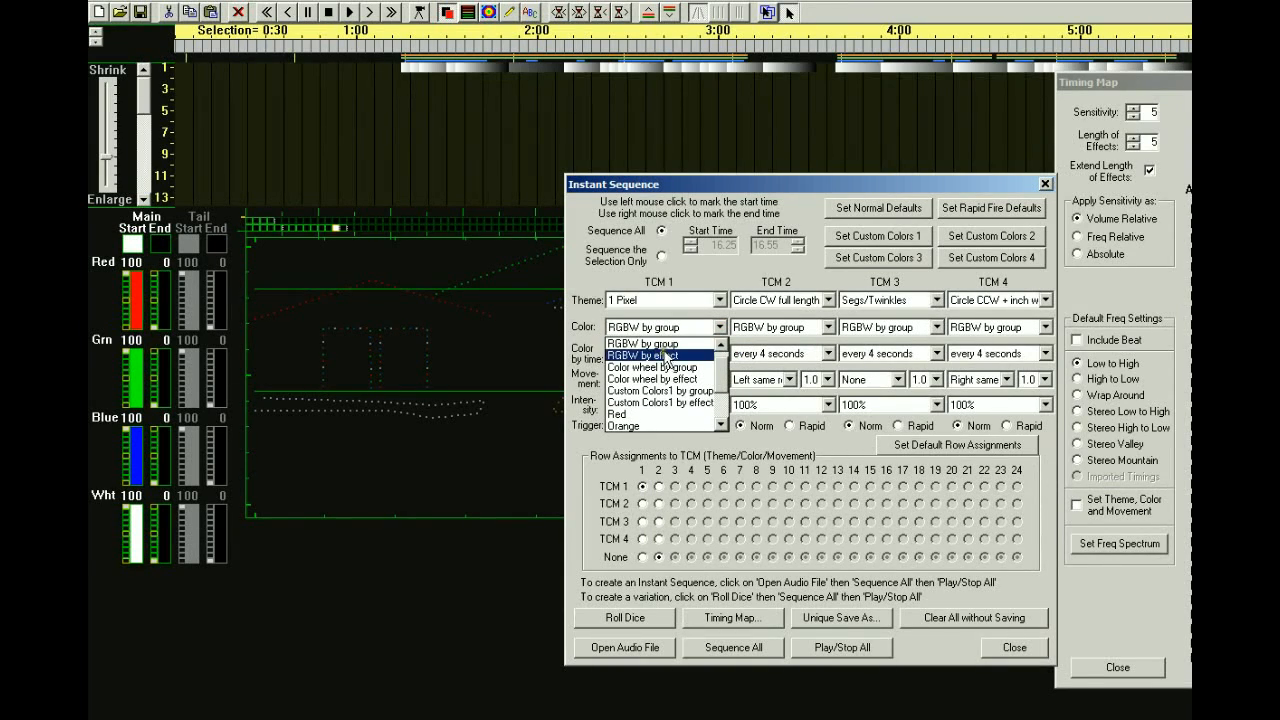
pyautogui.click(655, 344)
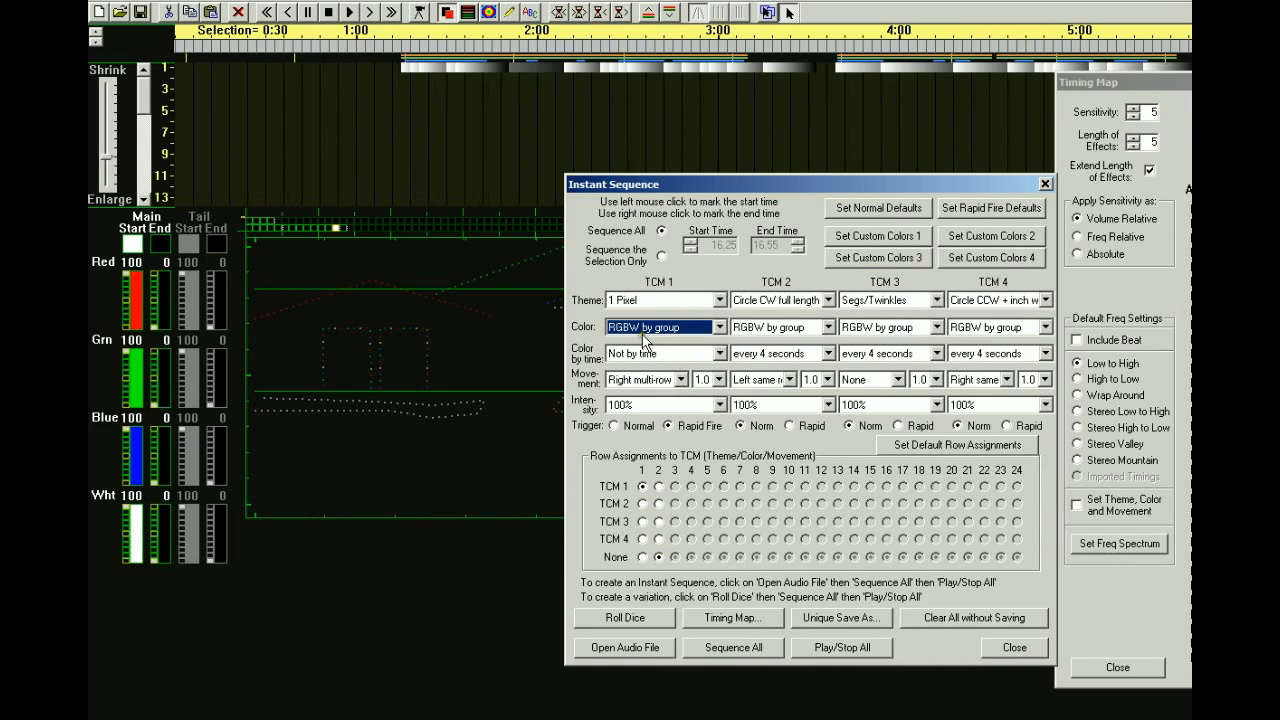
pyautogui.click(720, 353)
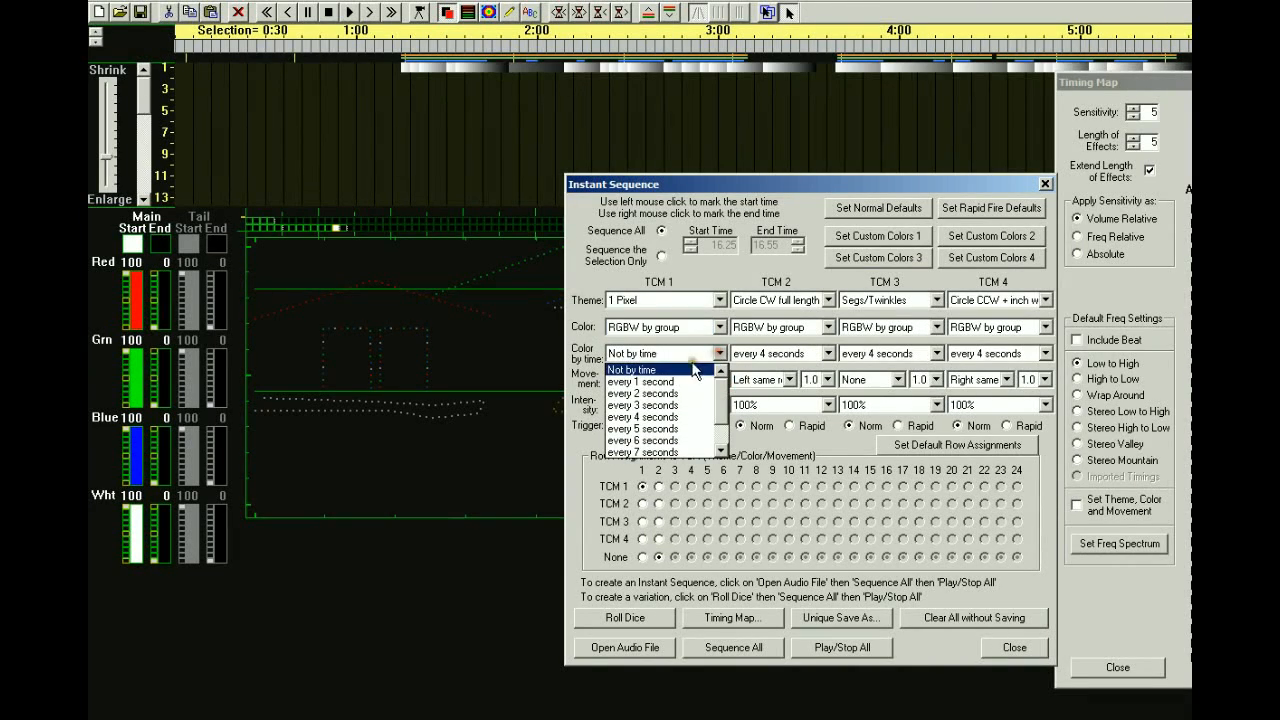
pyautogui.click(649, 396)
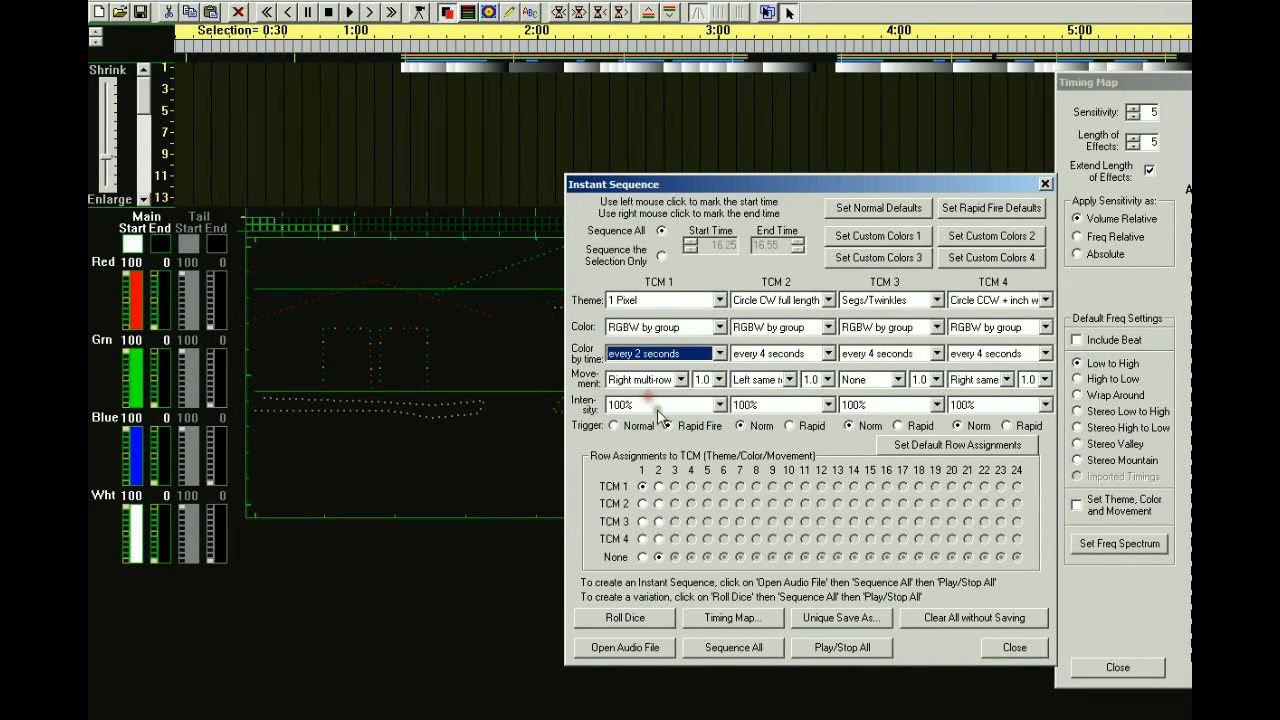
# - Regenerate the whole sequence with the new color settings and uncover the layout view
pyautogui.click(750, 652)
pyautogui.click(888, 477)
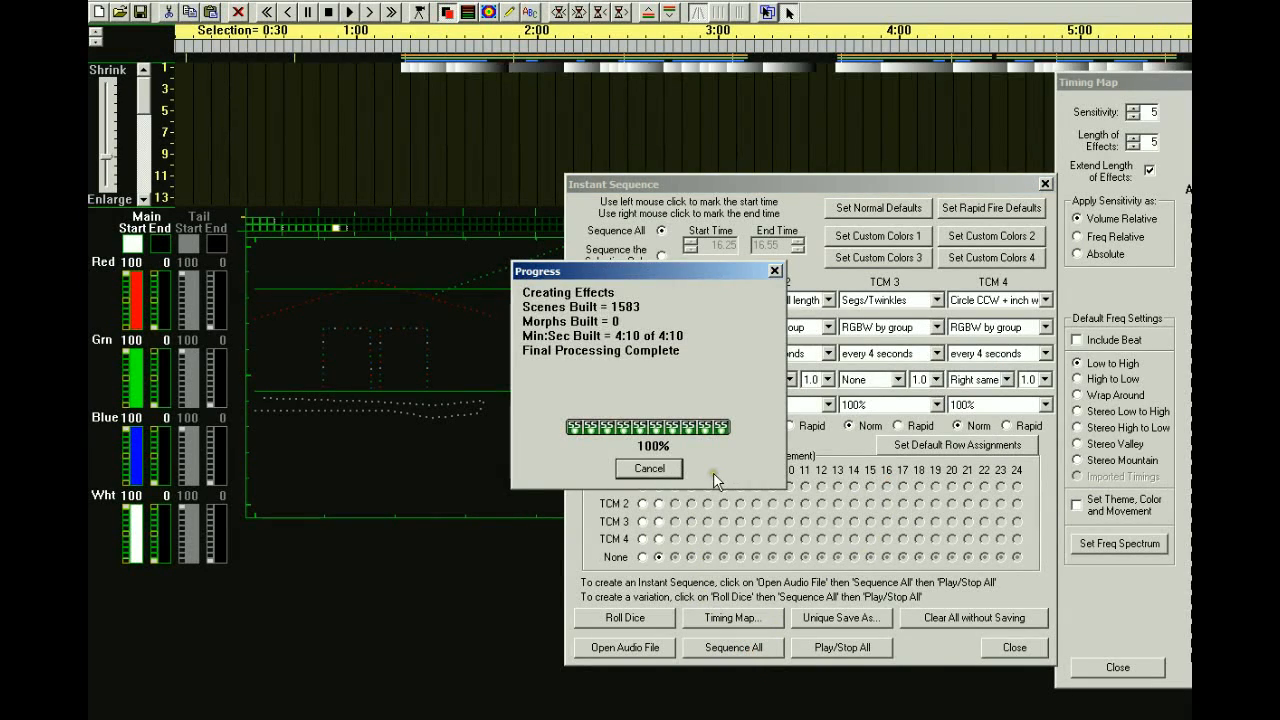
pyautogui.moveTo(664, 186); pyautogui.dragTo(1120, 185)
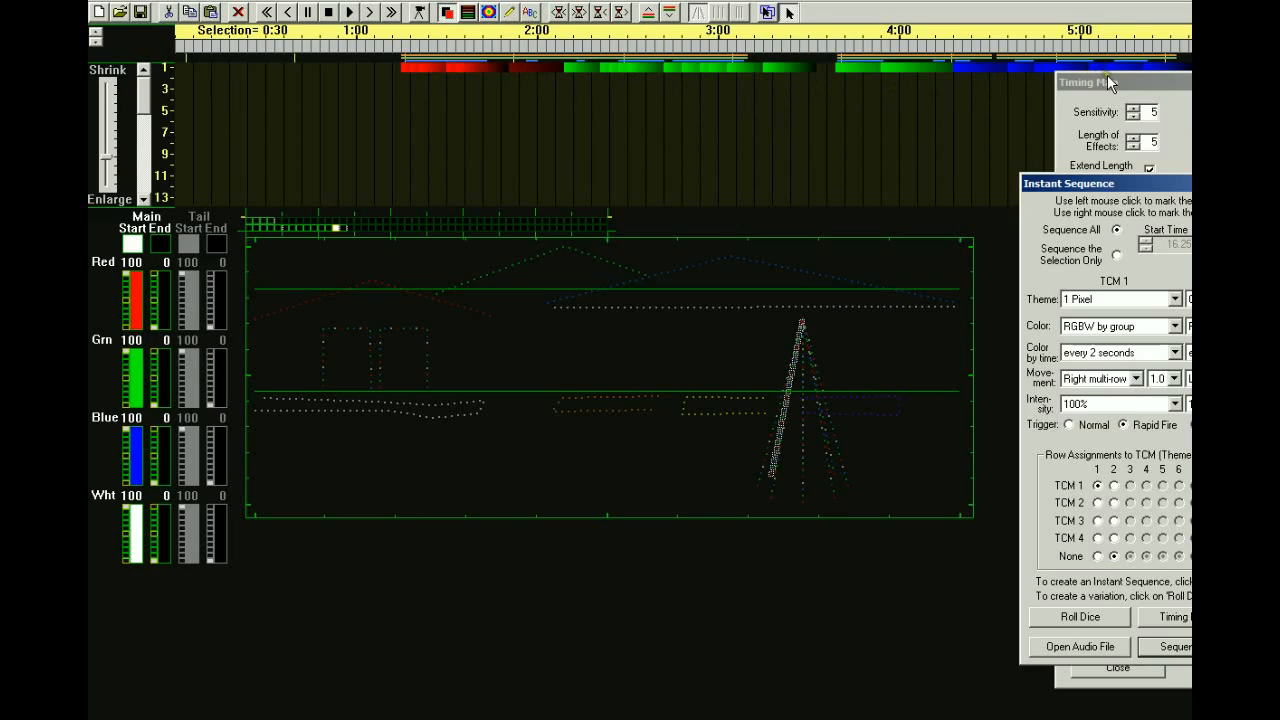
# - Page forward through the timeline to about 2:41:00 to examine how the row 1 colors change over time
pyautogui.click(388, 12)
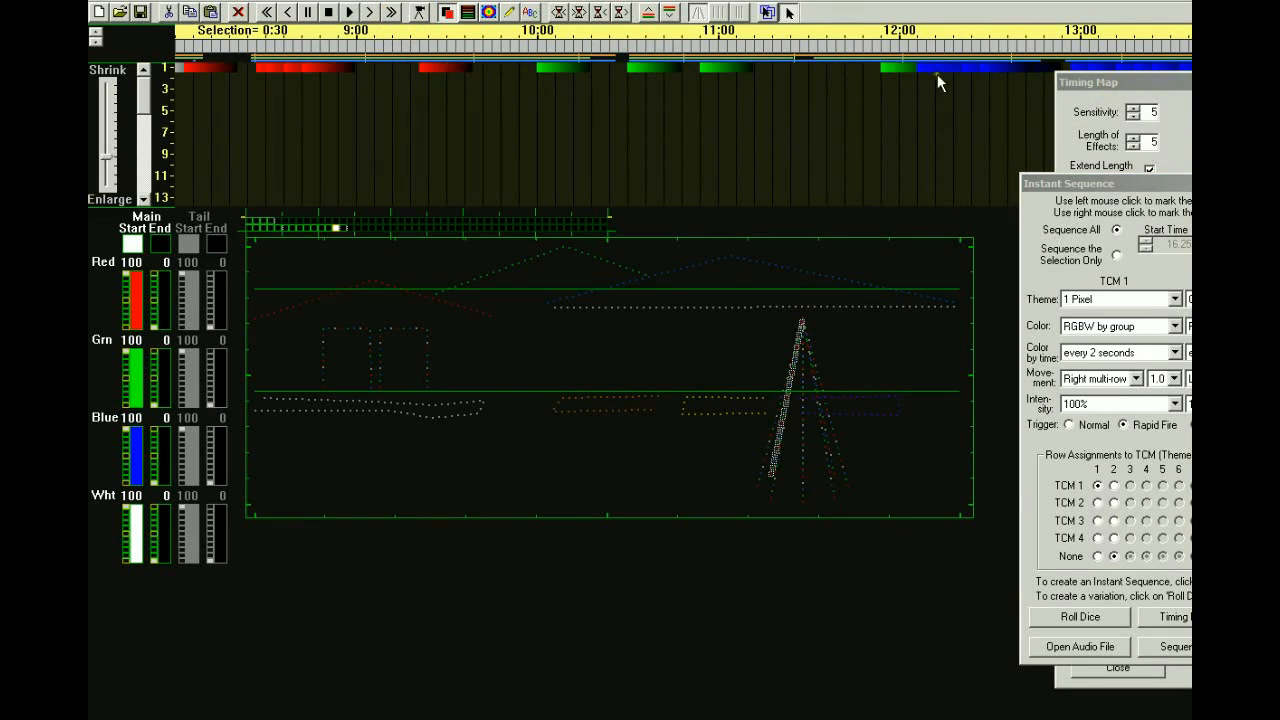
pyautogui.click(391, 12)
pyautogui.click(391, 14)
pyautogui.click(391, 14)
pyautogui.click(391, 14)
pyautogui.click(391, 14)
pyautogui.click(391, 14)
pyautogui.click(391, 14)
pyautogui.click(391, 14)
pyautogui.click(391, 14)
pyautogui.click(391, 14)
pyautogui.click(391, 14)
pyautogui.click(391, 14)
pyautogui.click(391, 14)
pyautogui.click(391, 14)
pyautogui.click(391, 14)
pyautogui.click(391, 14)
pyautogui.click(391, 14)
pyautogui.click(391, 14)
pyautogui.click(391, 14)
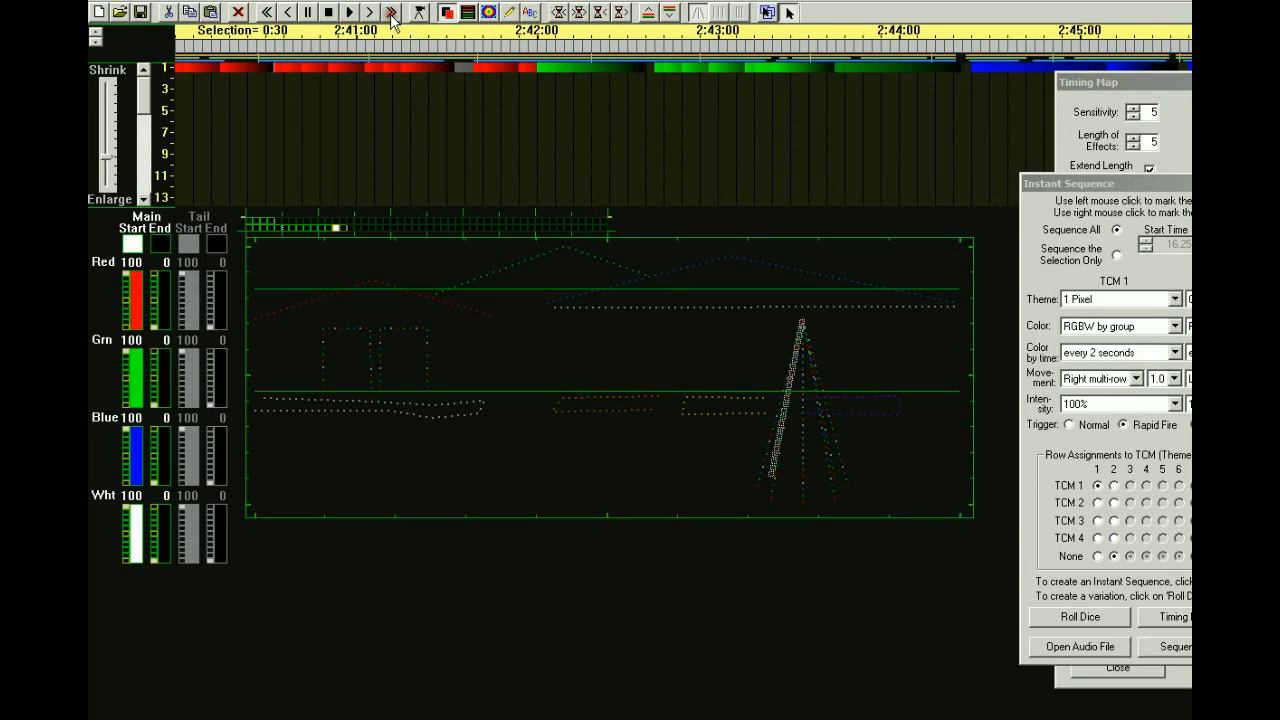
# - Page back through the timeline to its start to examine the row 1 color changes along the way
pyautogui.click(266, 12)
pyautogui.click(267, 12)
pyautogui.click(267, 12)
pyautogui.click(267, 12)
pyautogui.click(267, 12)
pyautogui.click(268, 13)
pyautogui.click(268, 13)
pyautogui.click(270, 14)
pyautogui.click(270, 14)
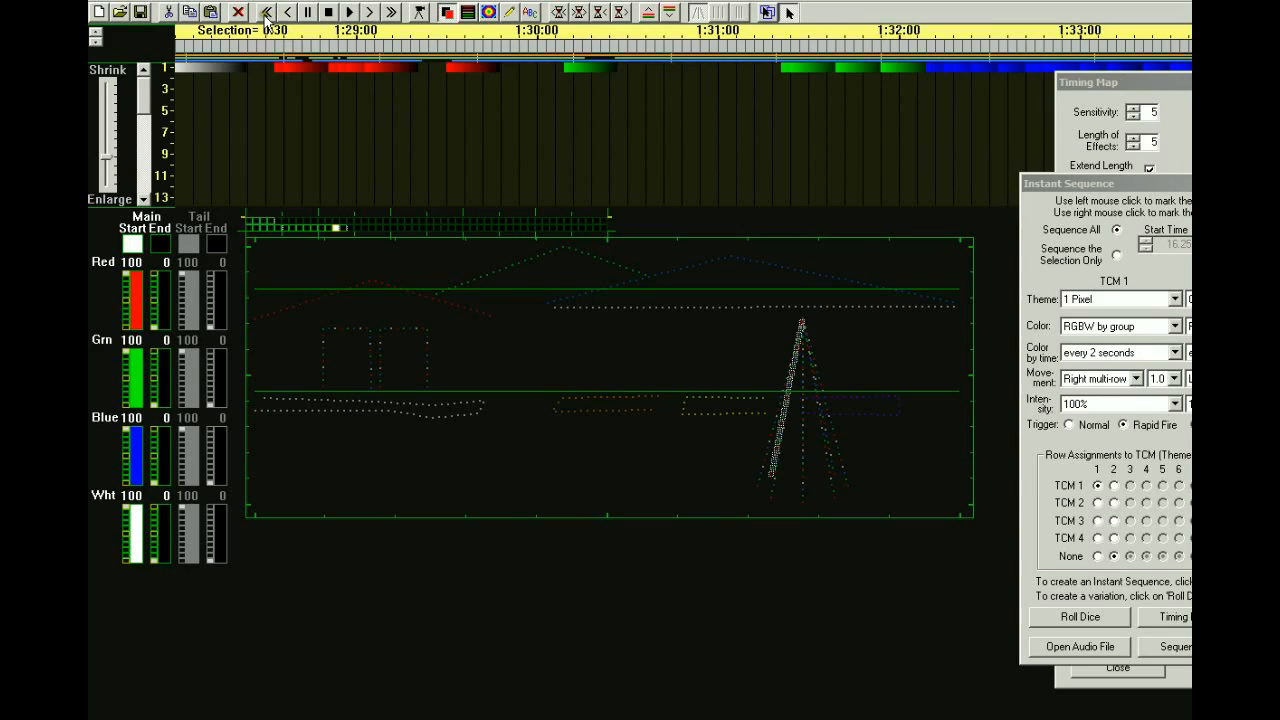
pyautogui.click(289, 14)
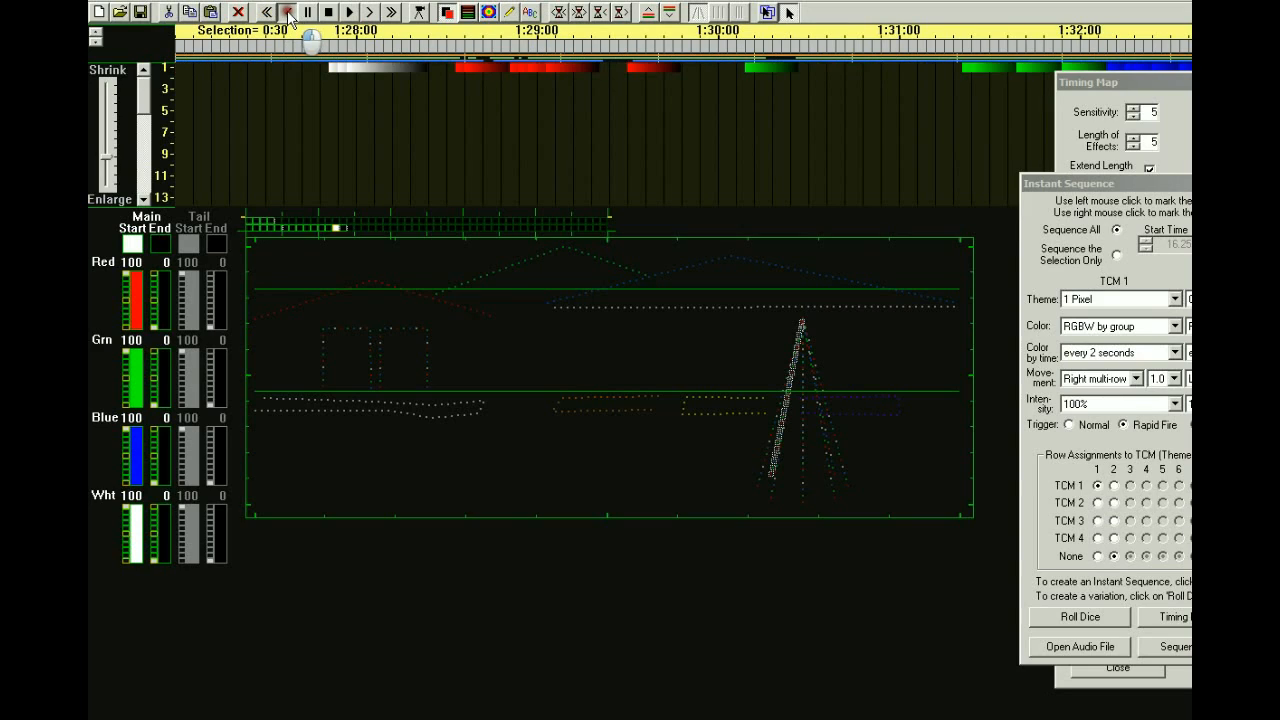
pyautogui.click(289, 14)
pyautogui.click(266, 13)
pyautogui.click(266, 13)
pyautogui.click(266, 13)
pyautogui.click(266, 13)
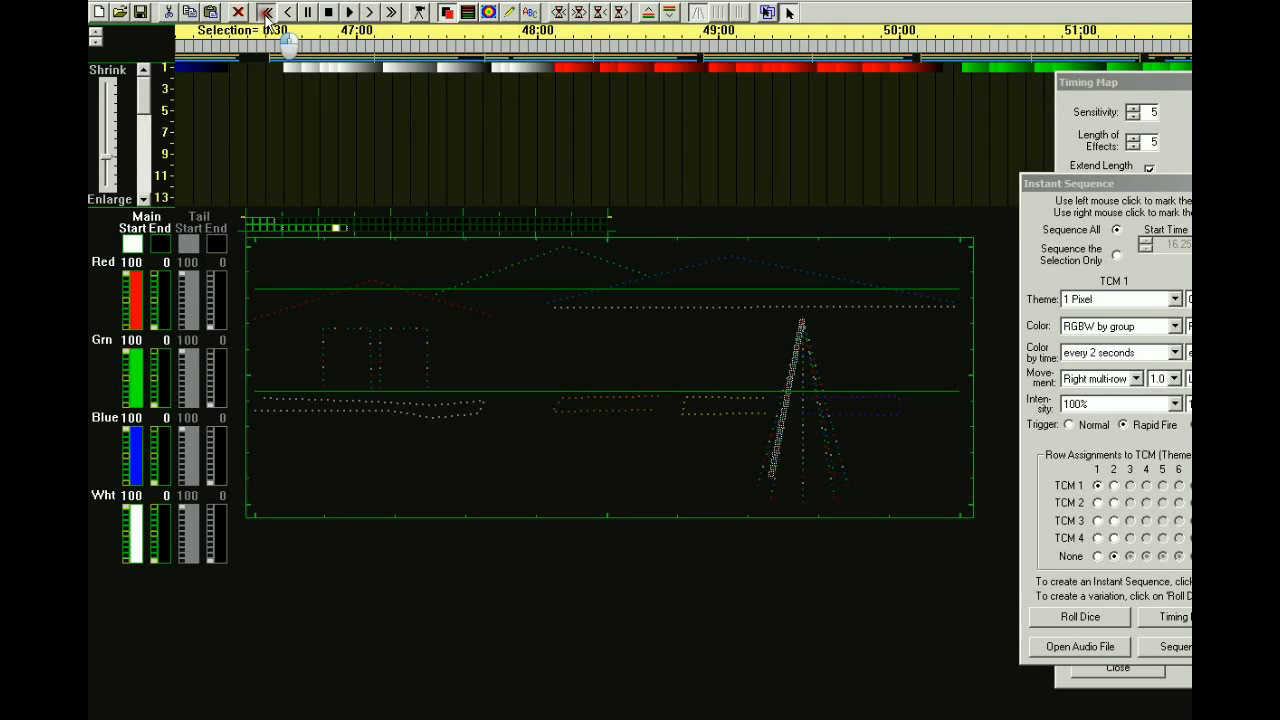
pyautogui.click(266, 13)
pyautogui.click(266, 13)
pyautogui.click(266, 13)
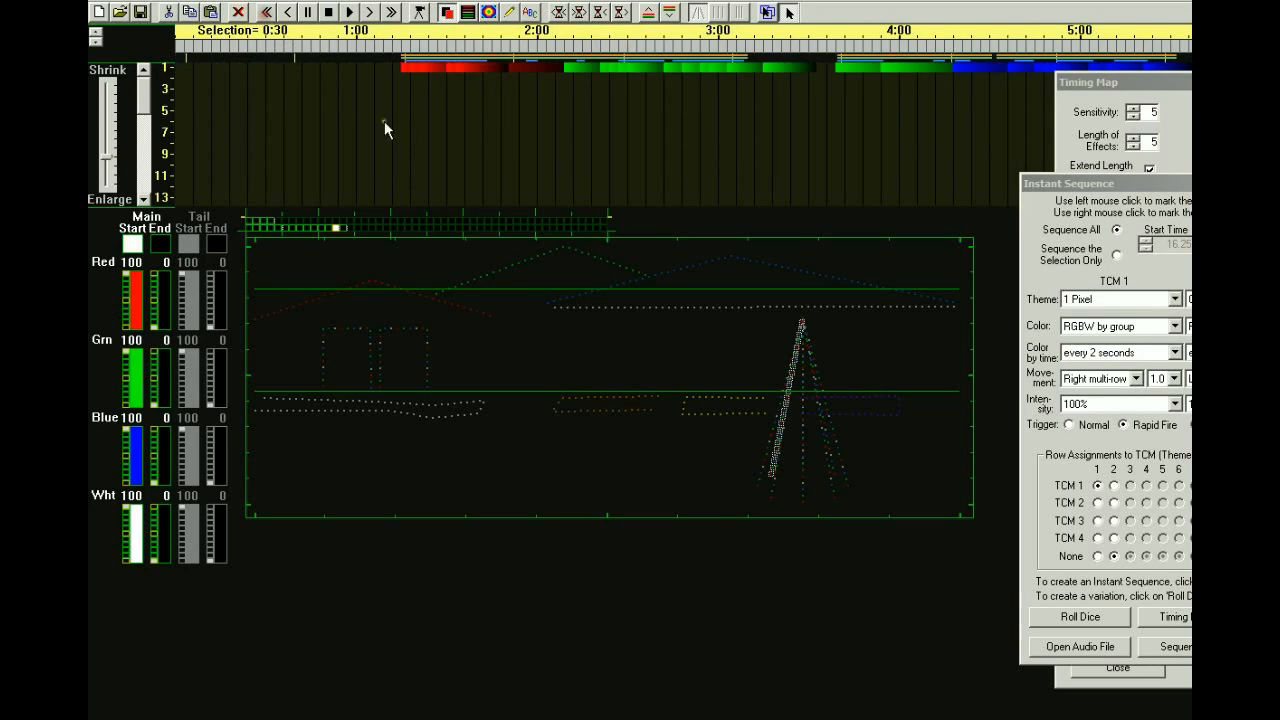
# - Play the sequence from the start on the house layout and stop it after watching the color changes
pyautogui.click(1175, 645)
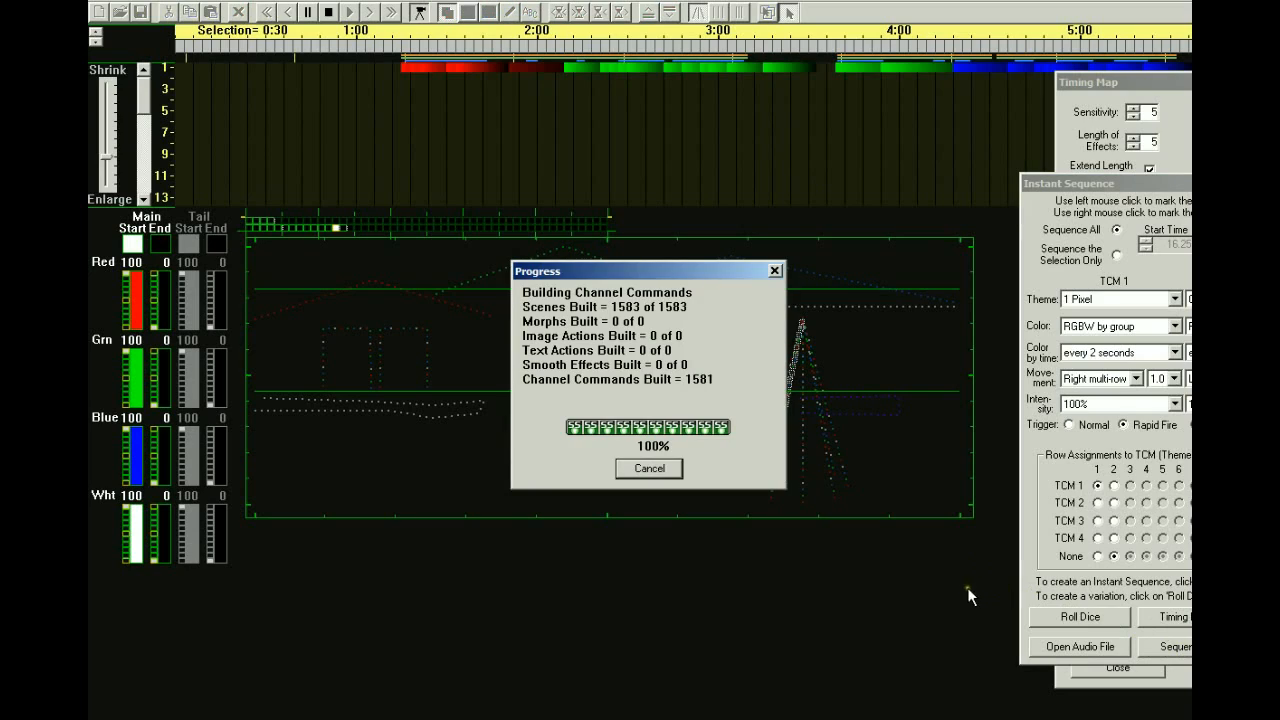
pyautogui.press('space')
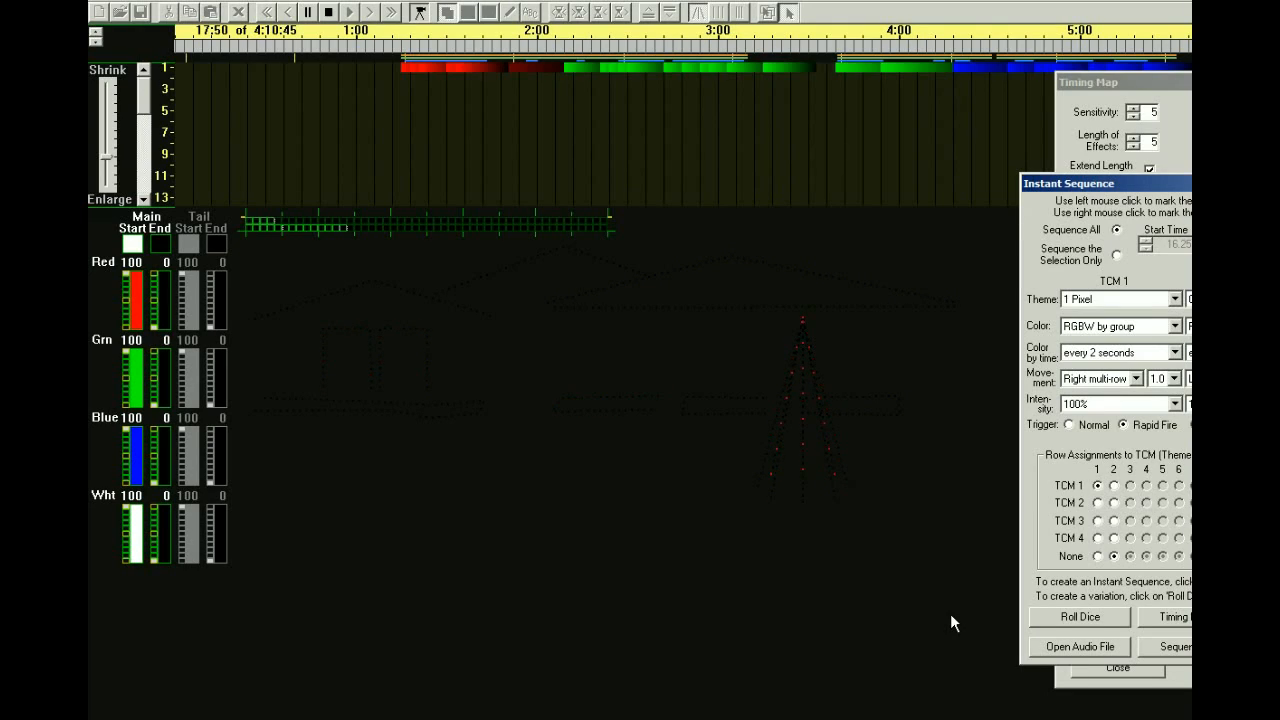
pyautogui.press('space')
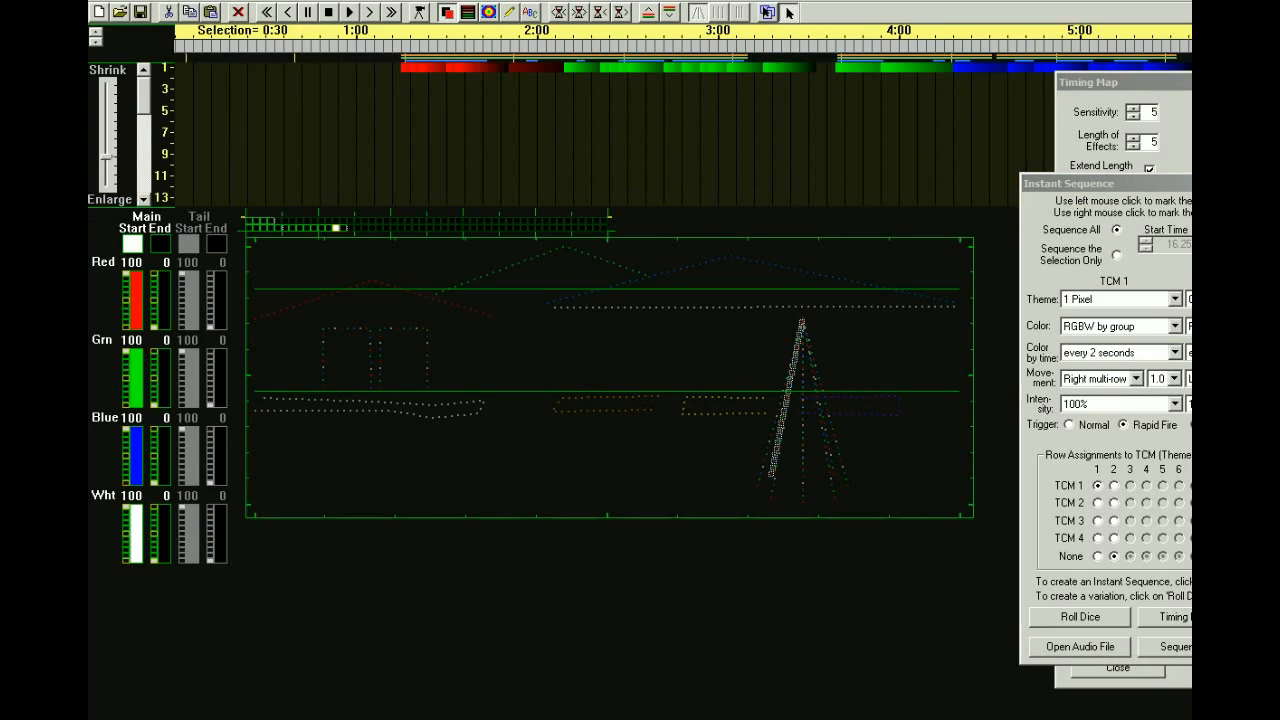
# - Revise the timing map and regenerate the whole sequence, overwriting the existing timings and the current sequence
pyautogui.click(1188, 617)
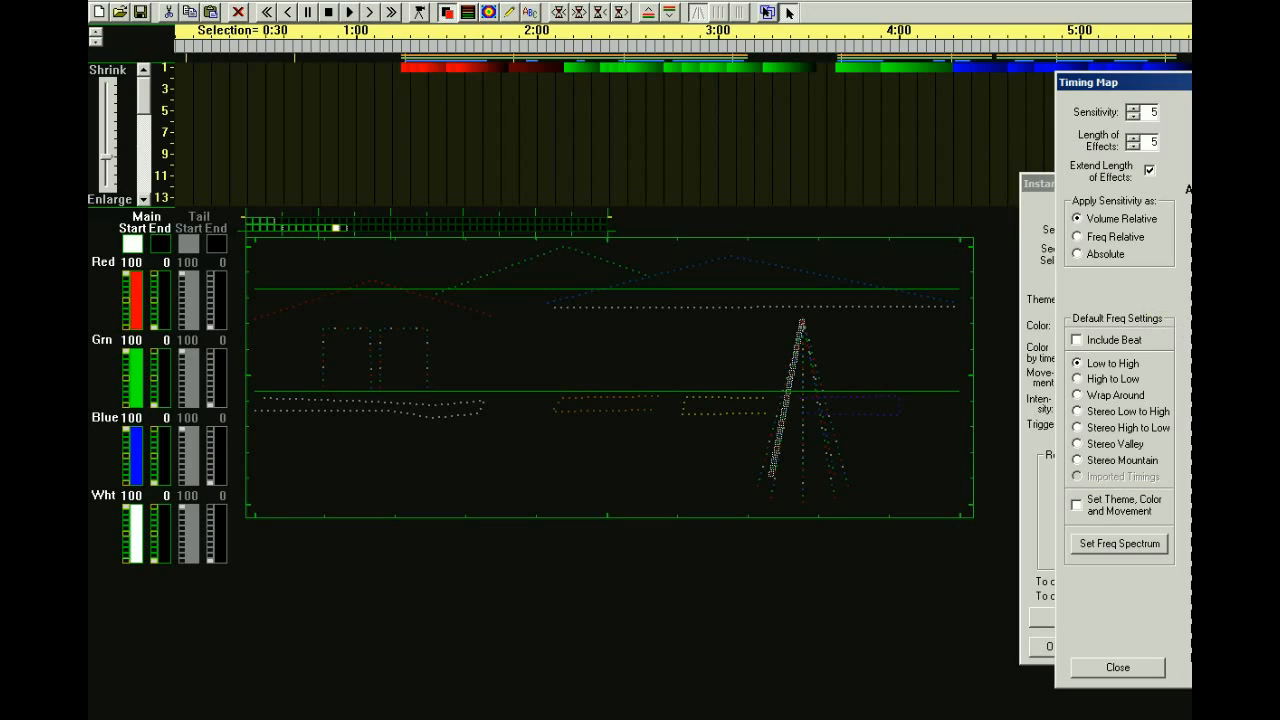
pyautogui.click(1043, 183)
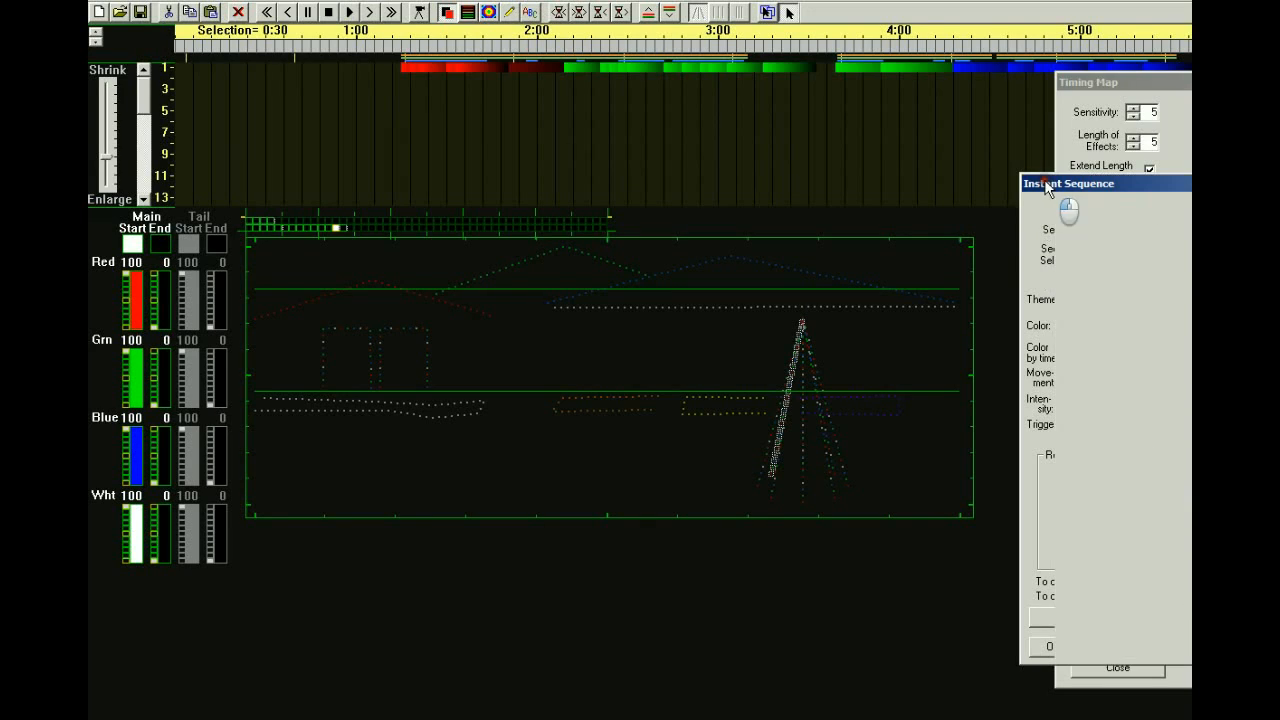
pyautogui.click(1176, 647)
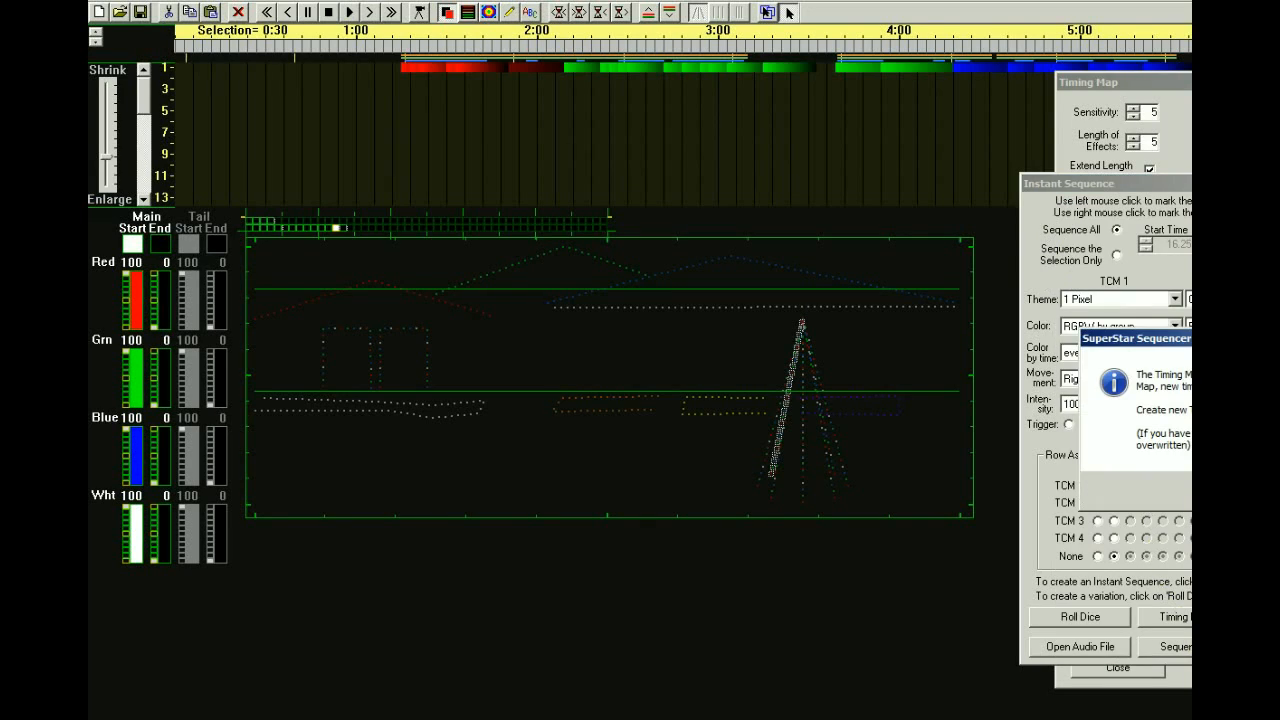
pyautogui.press('Return')
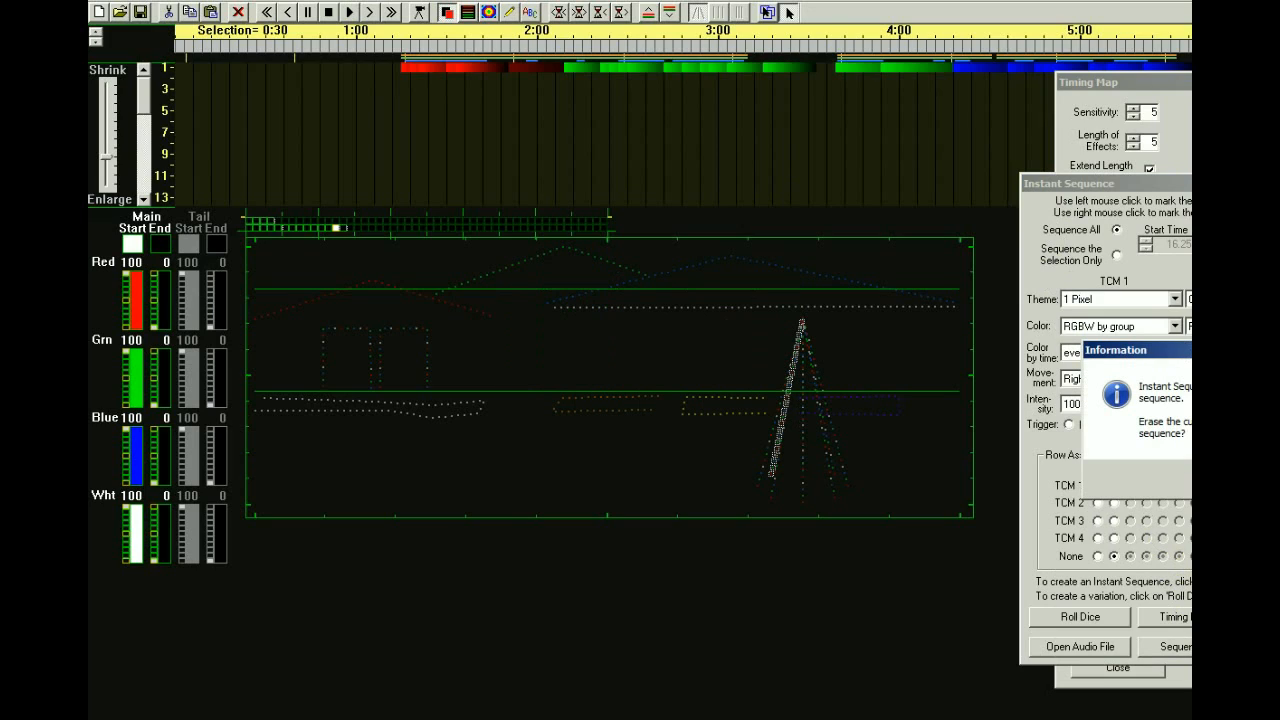
pyautogui.press('Return')
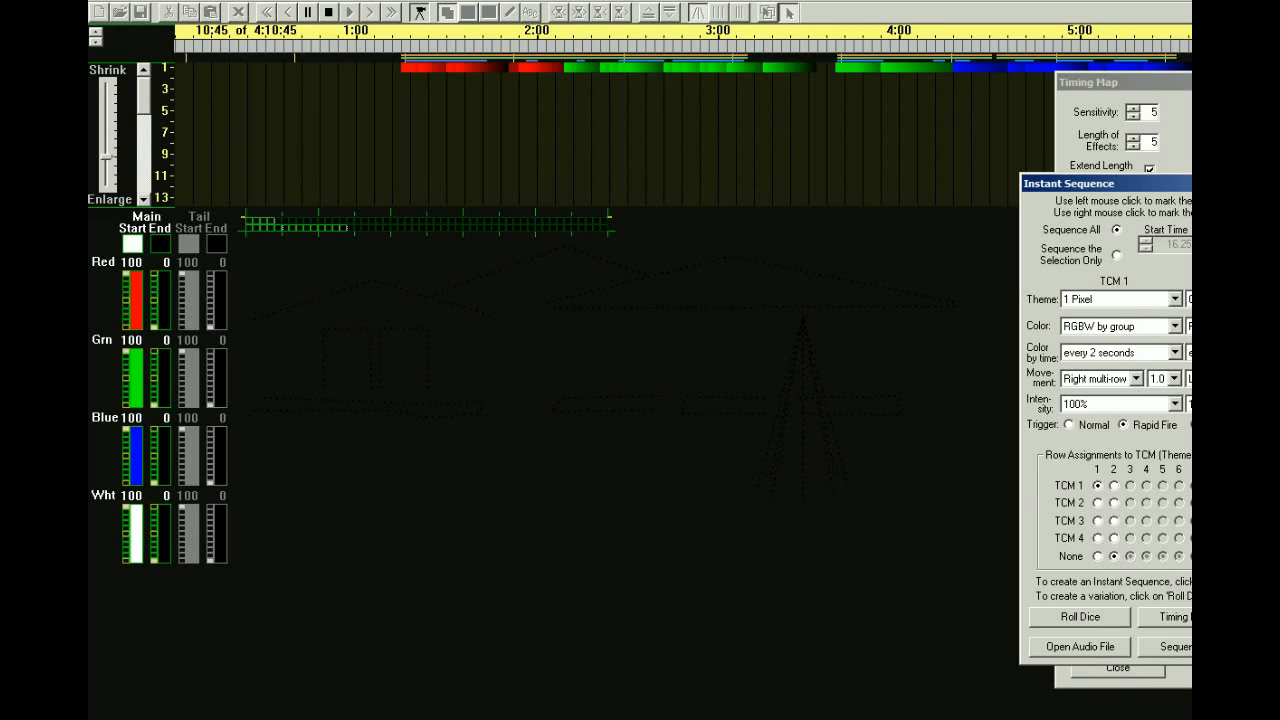
# - Assign All Freqs to row 1 in the timing map and move the map aside
pyautogui.click(1175, 617)
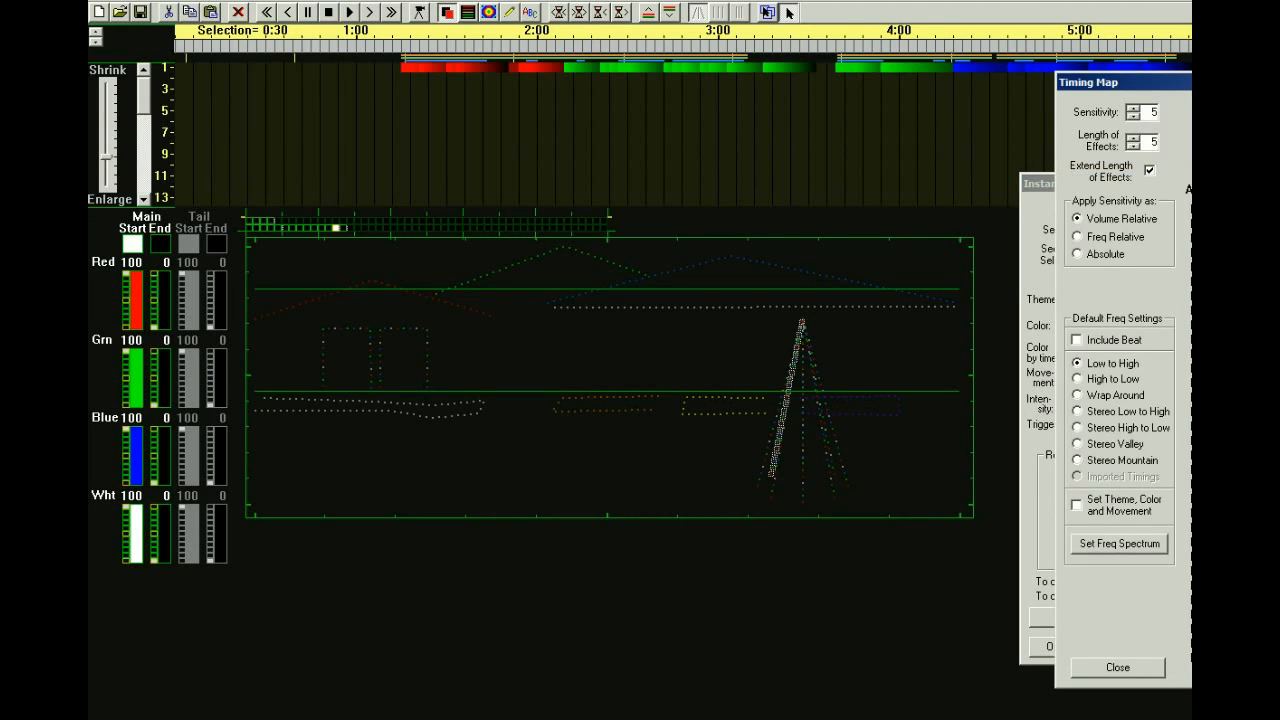
pyautogui.moveTo(1120, 82); pyautogui.dragTo(585, 83)
pyautogui.click(577, 196)
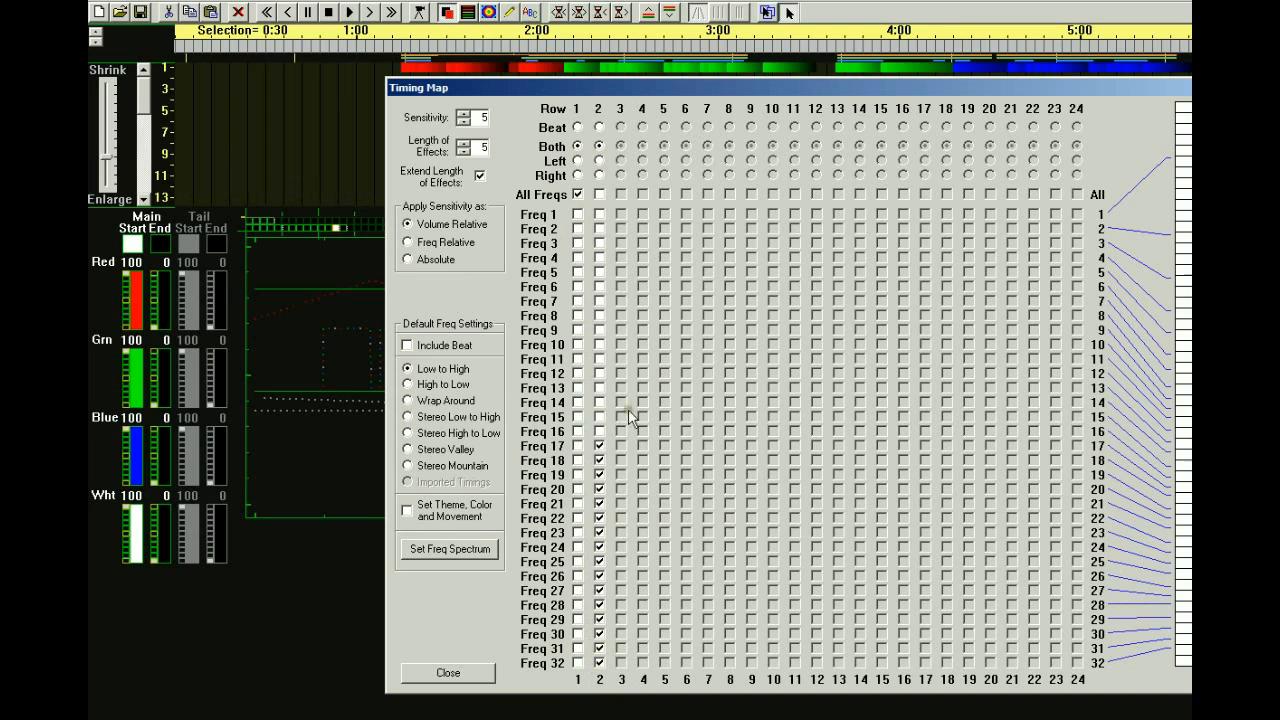
pyautogui.moveTo(518, 89); pyautogui.dragTo(1279, 102)
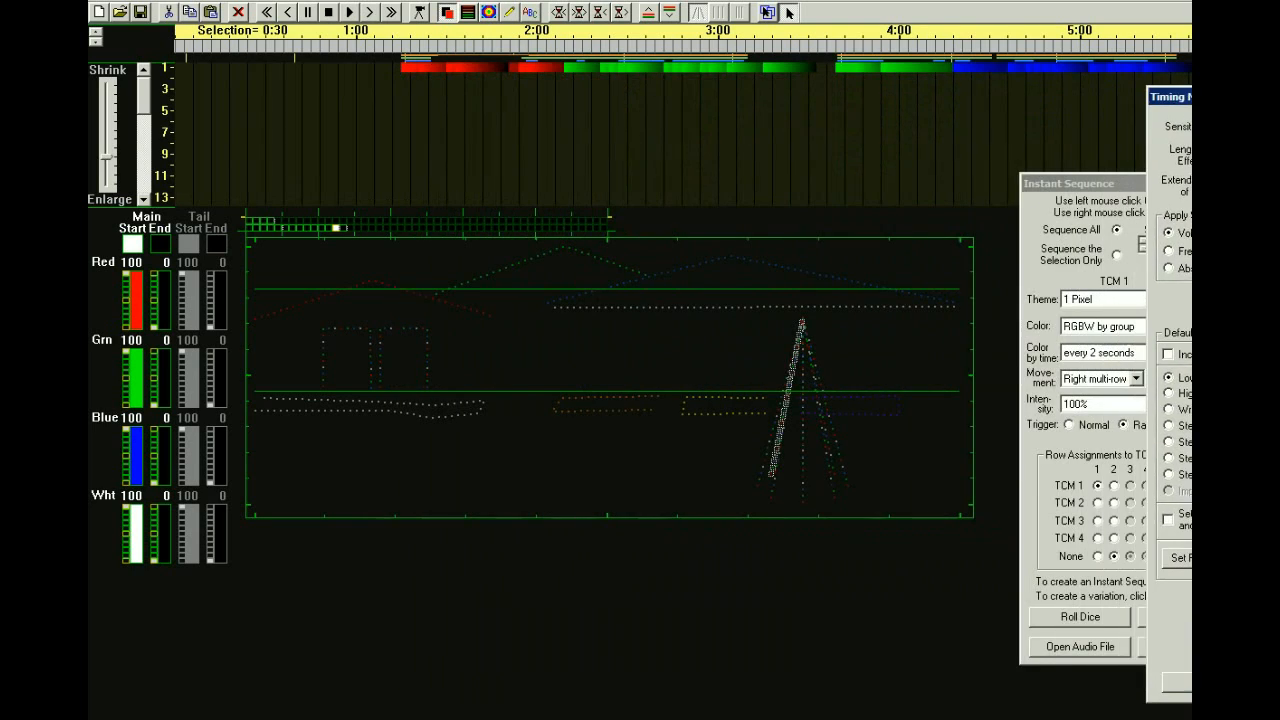
# - Create new timings from the all-frequency map and regenerate the whole sequence in place of the current one
pyautogui.moveTo(1137, 183); pyautogui.dragTo(723, 183)
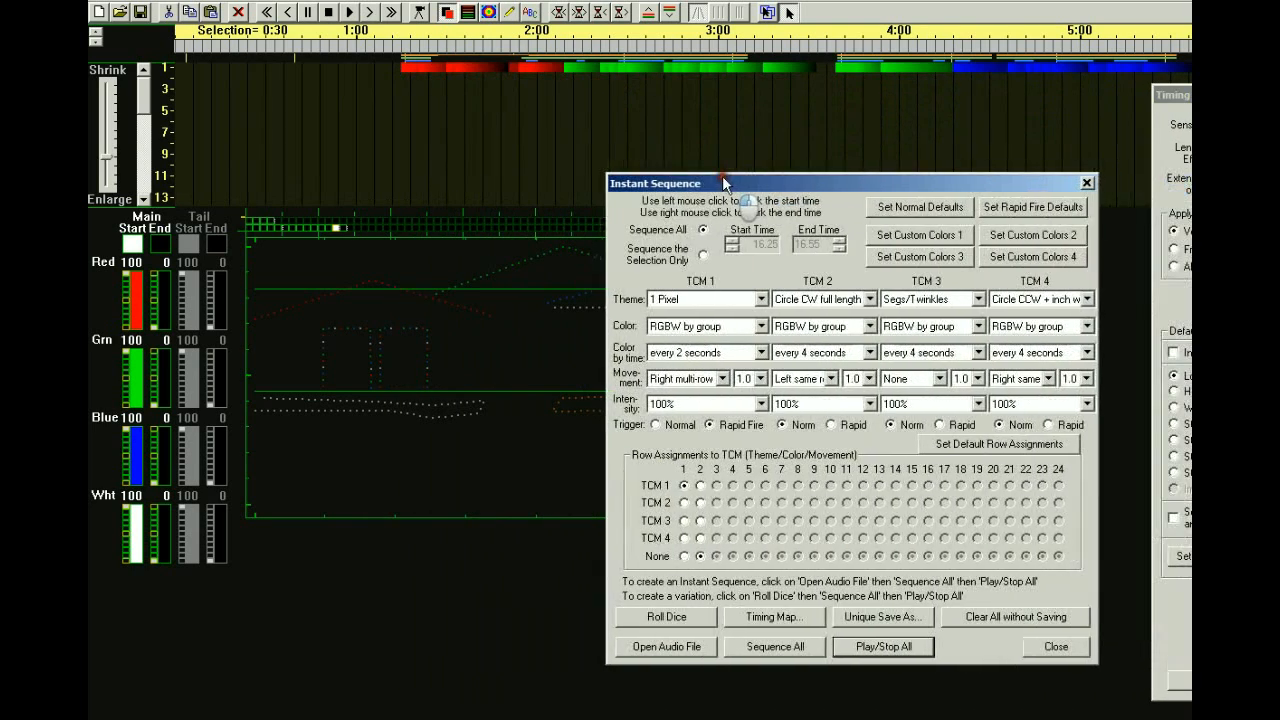
pyautogui.click(771, 648)
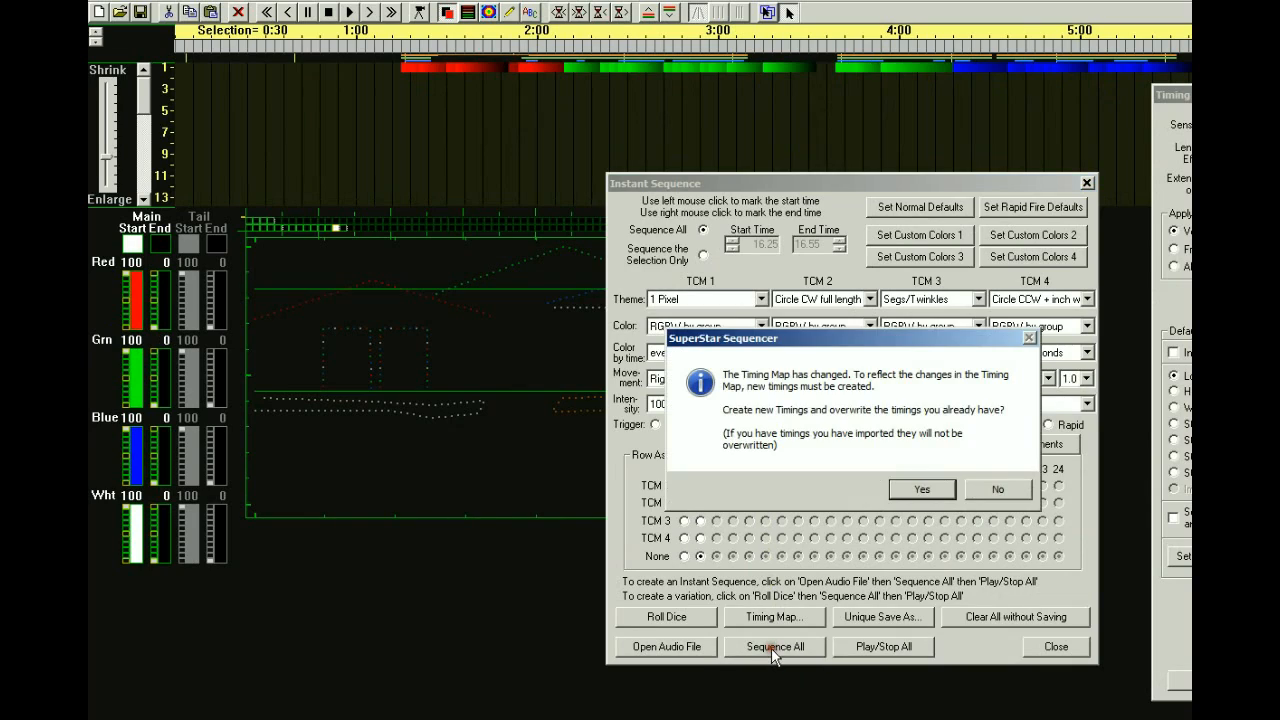
pyautogui.click(918, 489)
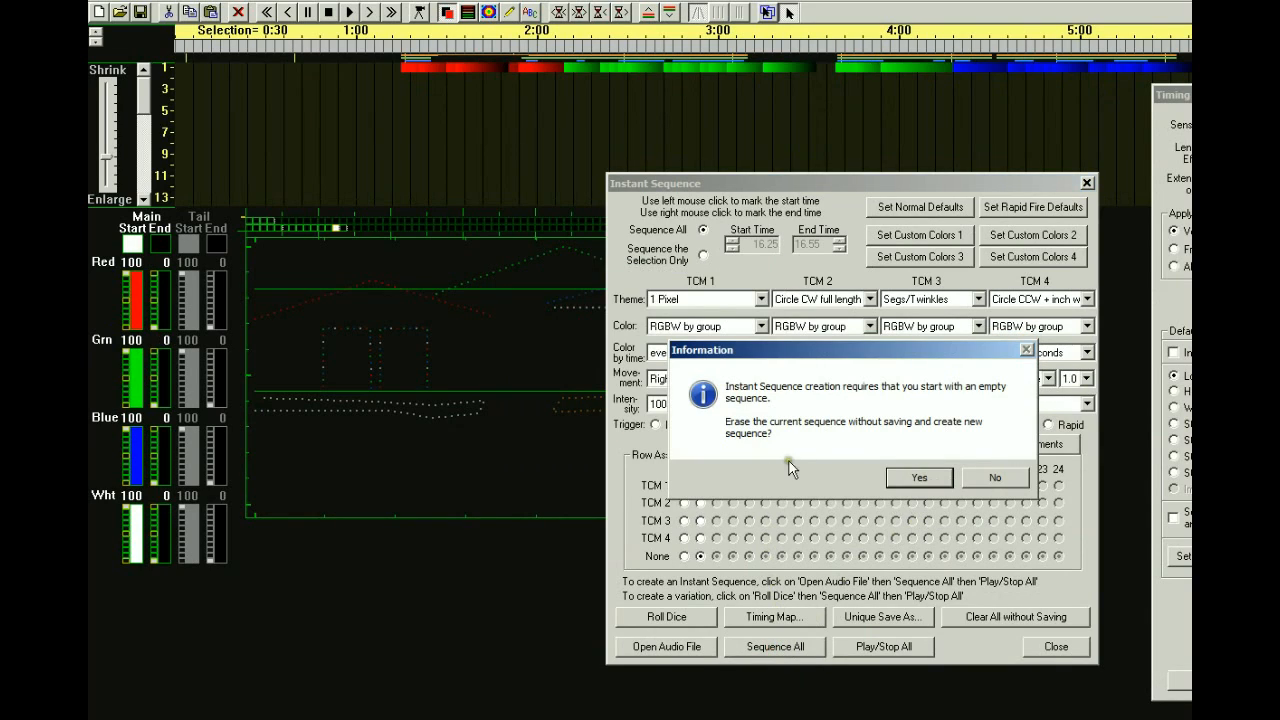
pyautogui.click(891, 478)
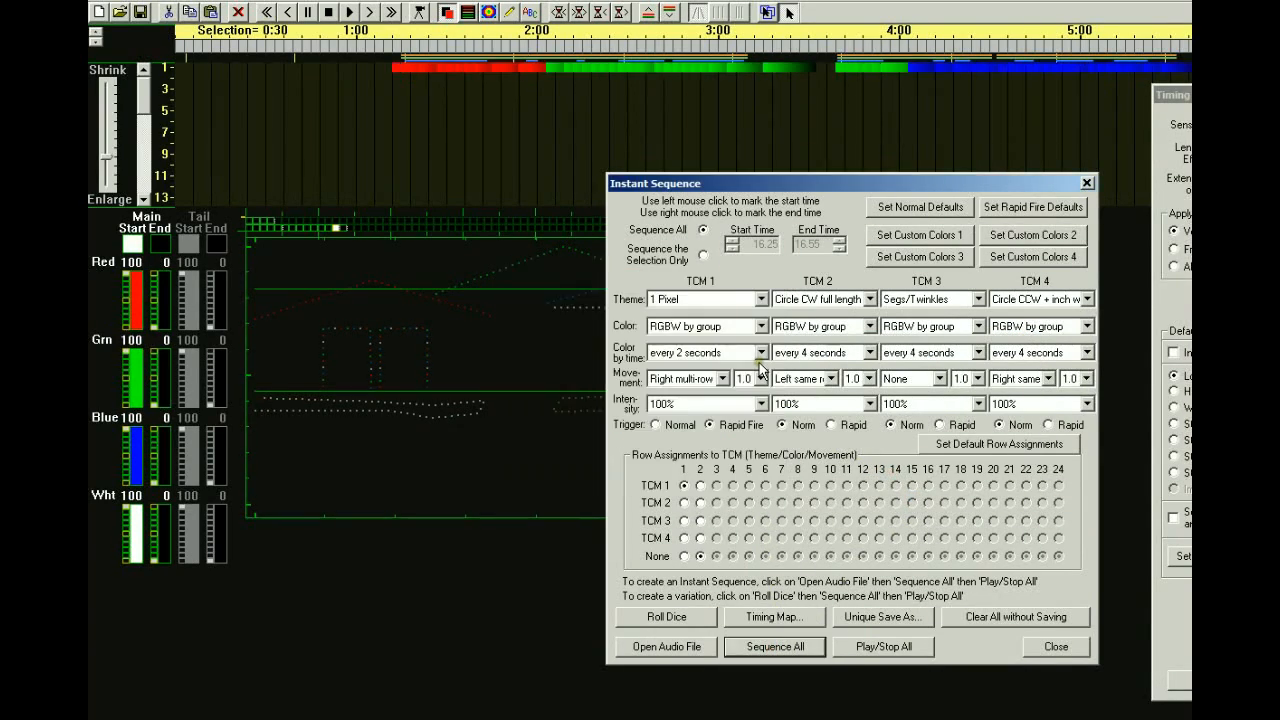
# - Uncover the house layout, play the all-frequency sequence and stop it
pyautogui.moveTo(713, 187); pyautogui.dragTo(1107, 200)
pyautogui.click(417, 9)
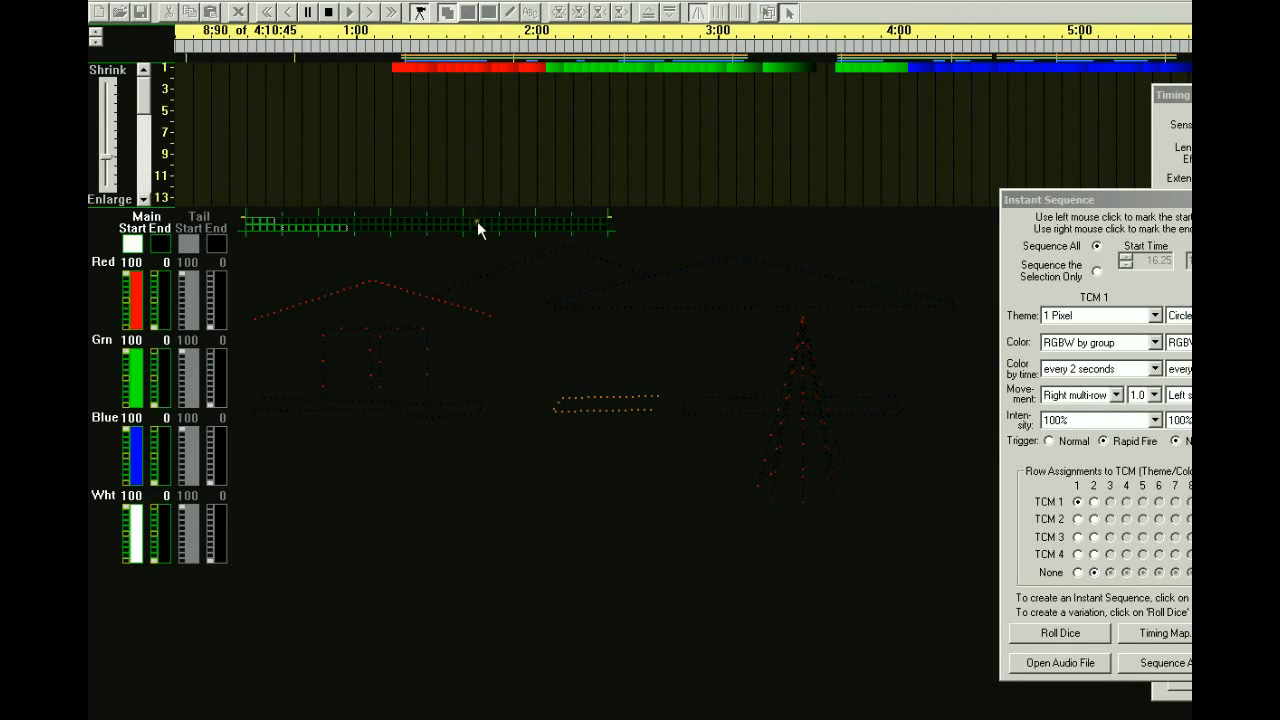
pyautogui.click(1185, 663)
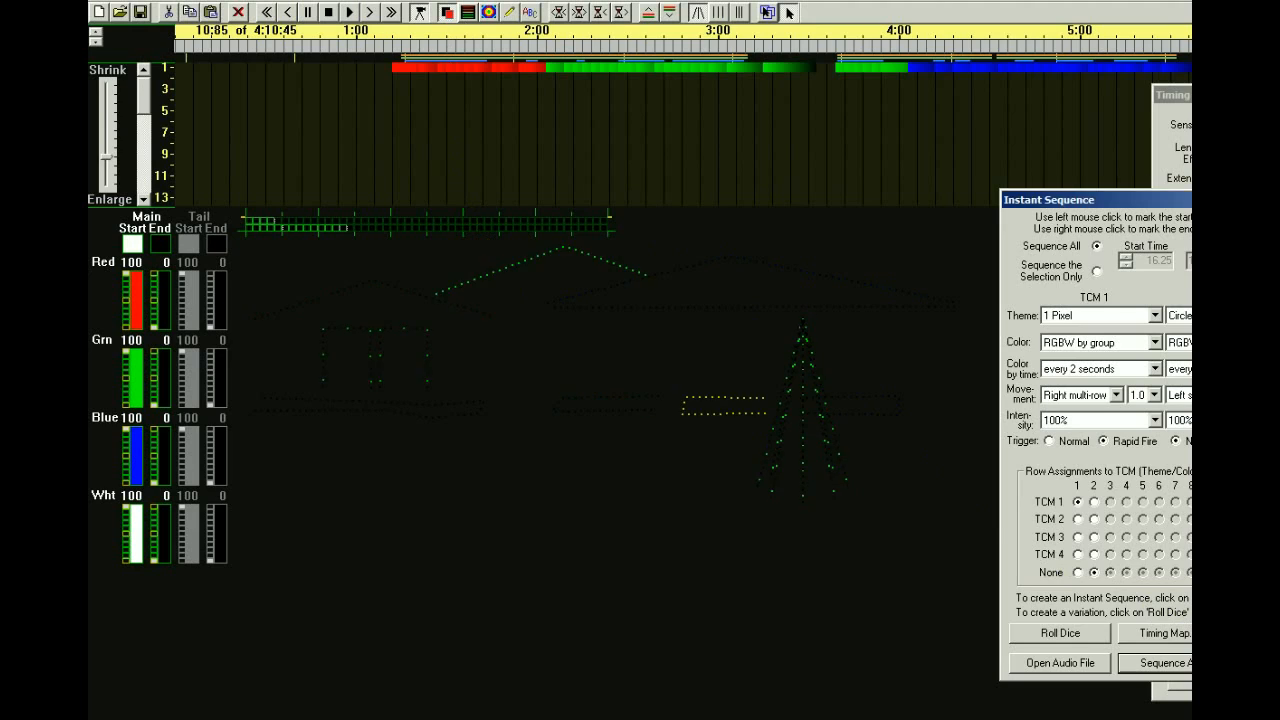
# - Set the TCM 1 movement value to 0.2, keeping the right multi-row movement
pyautogui.moveTo(1177, 206); pyautogui.dragTo(815, 207)
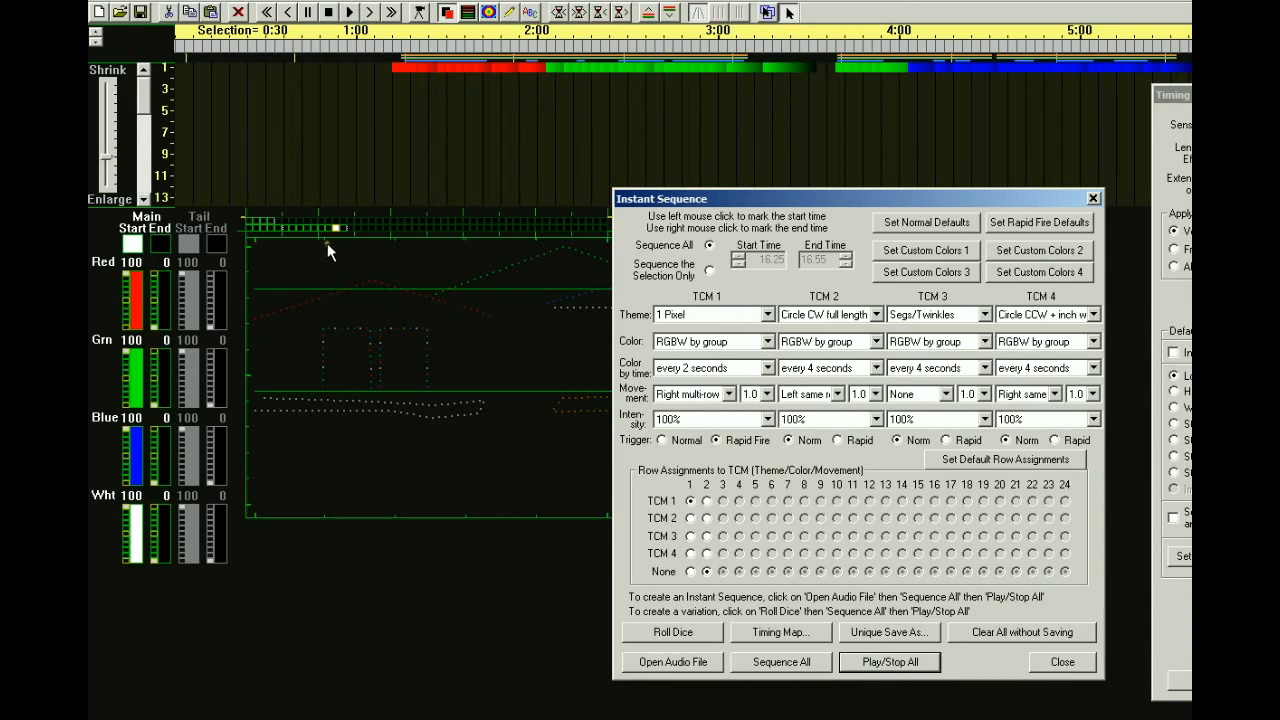
pyautogui.click(767, 394)
pyautogui.click(768, 412)
pyautogui.click(768, 412)
pyautogui.click(768, 412)
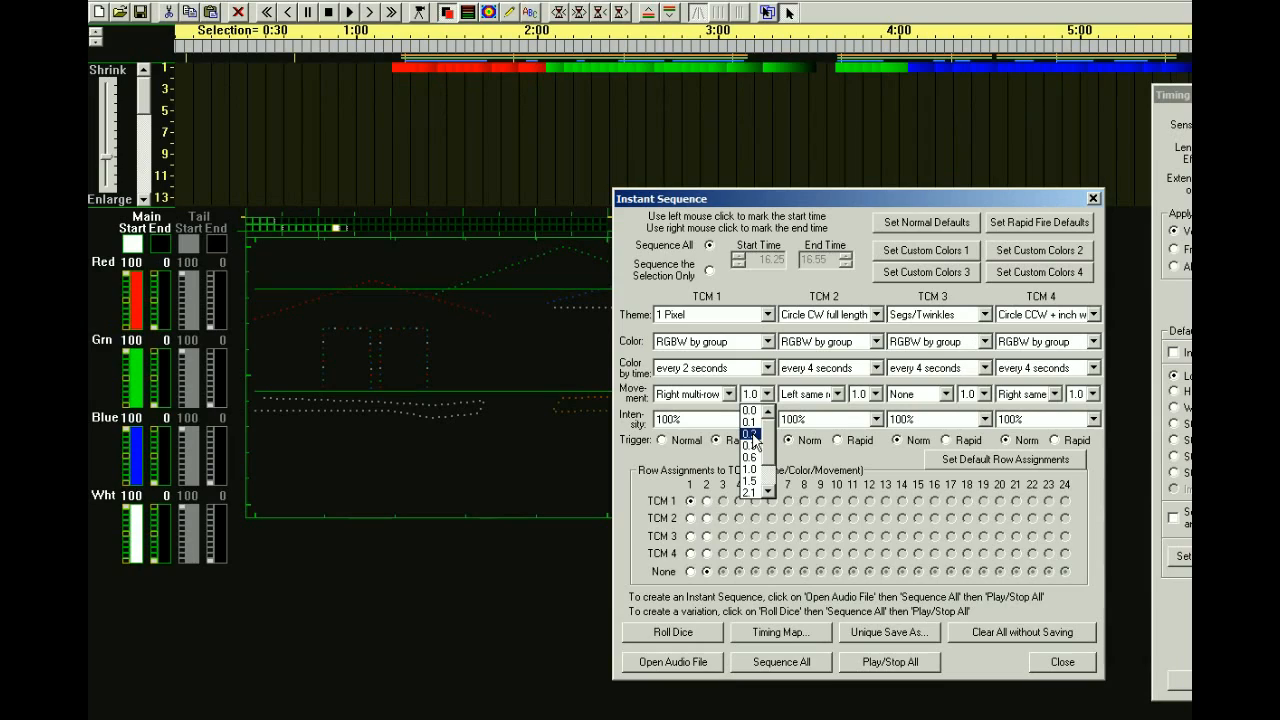
pyautogui.click(752, 436)
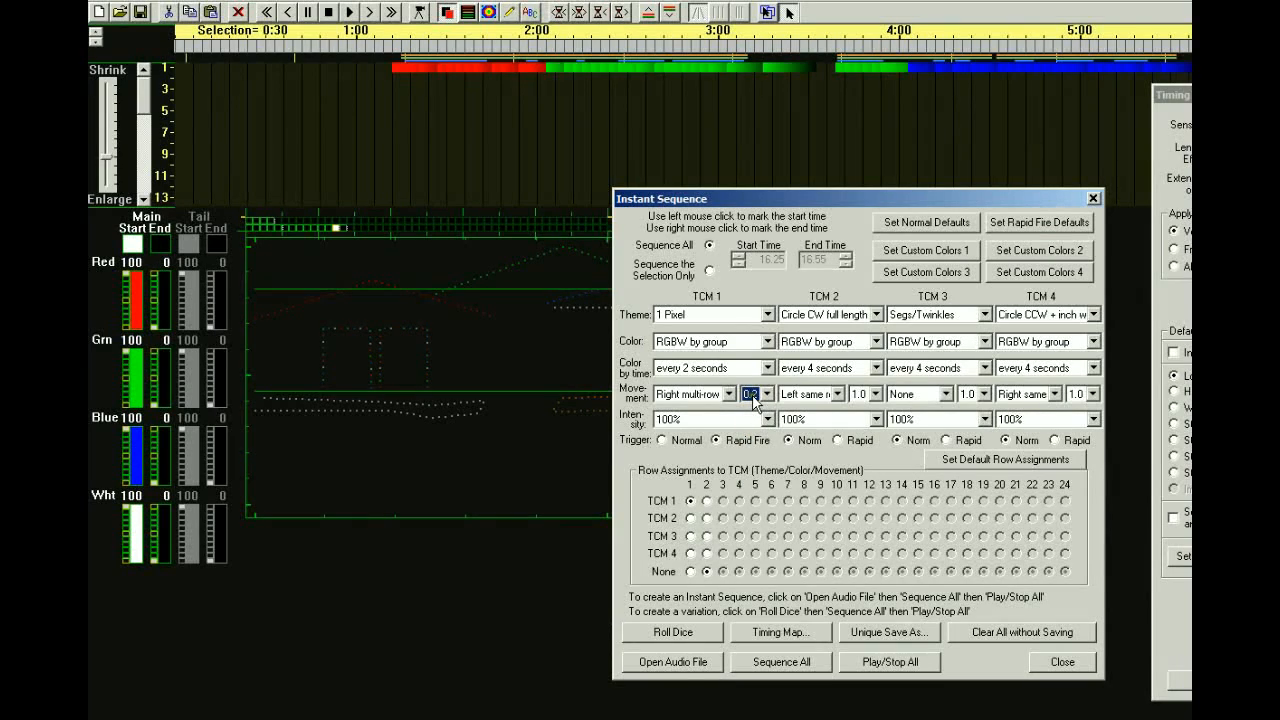
# - Regenerate the whole sequence with the 0.2 movement and preview it on the uncovered house layout
pyautogui.click(788, 656)
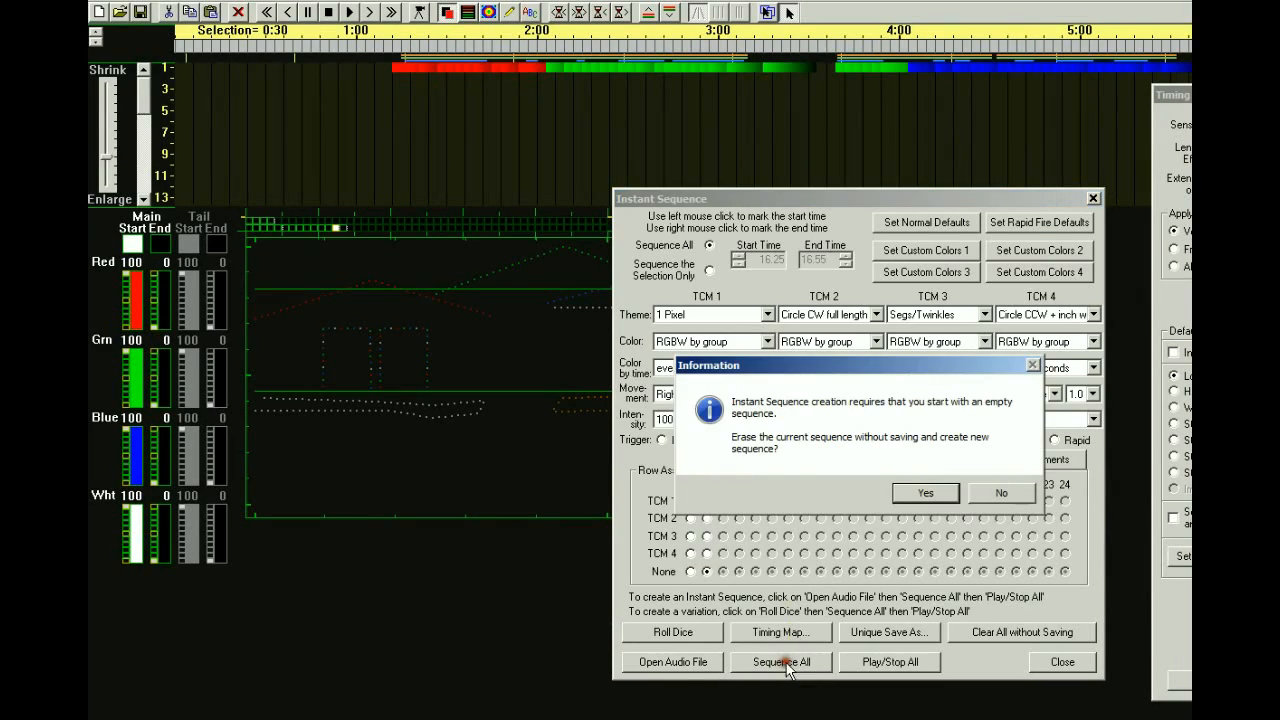
pyautogui.click(904, 492)
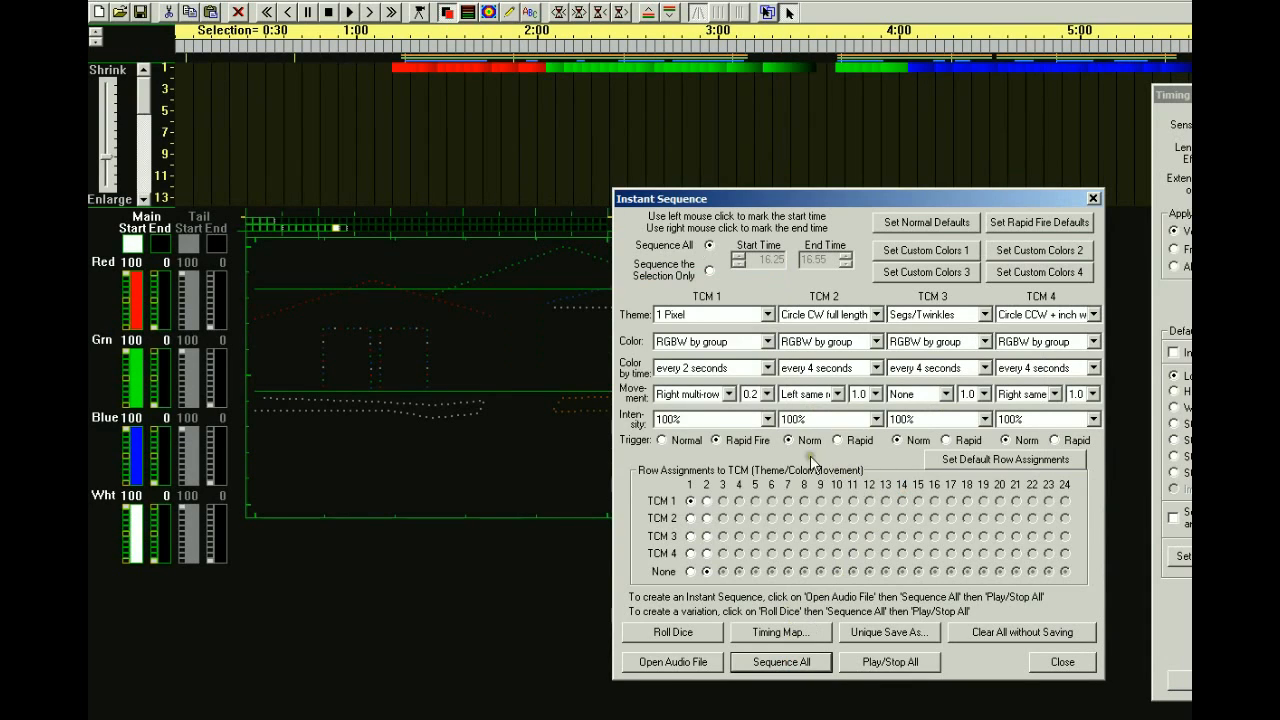
pyautogui.moveTo(725, 198); pyautogui.dragTo(1131, 202)
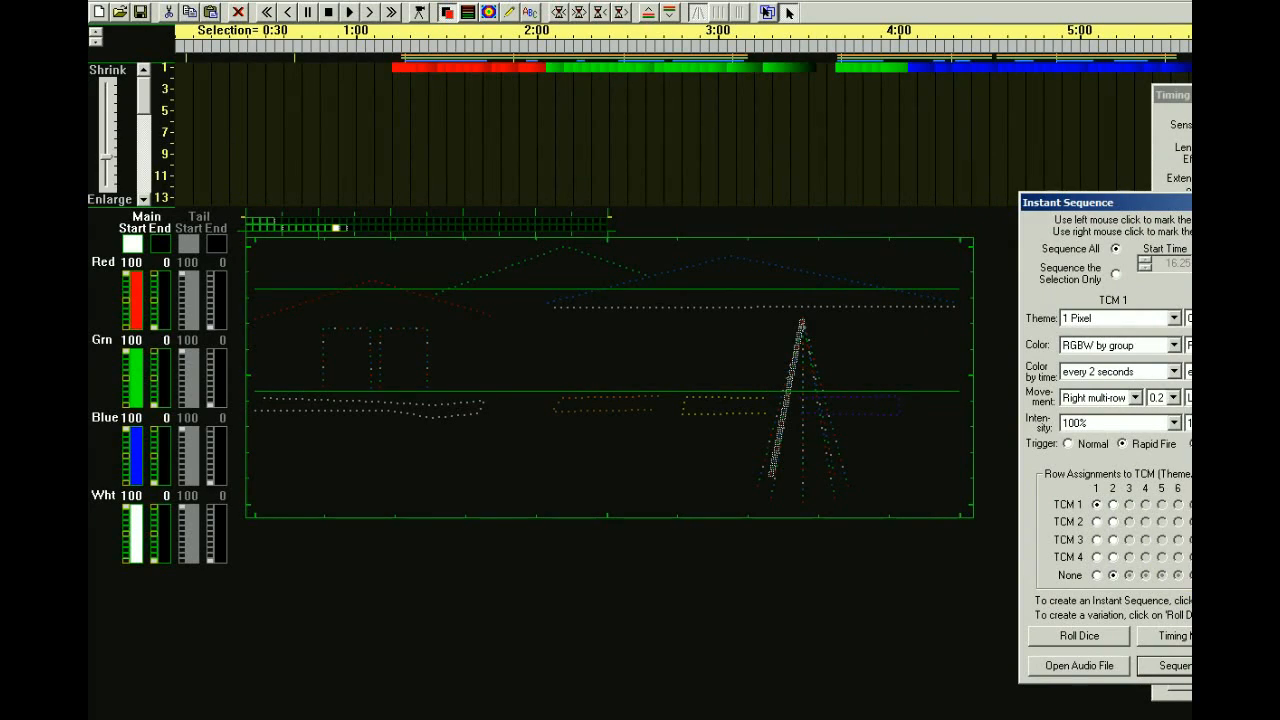
pyautogui.click(1170, 665)
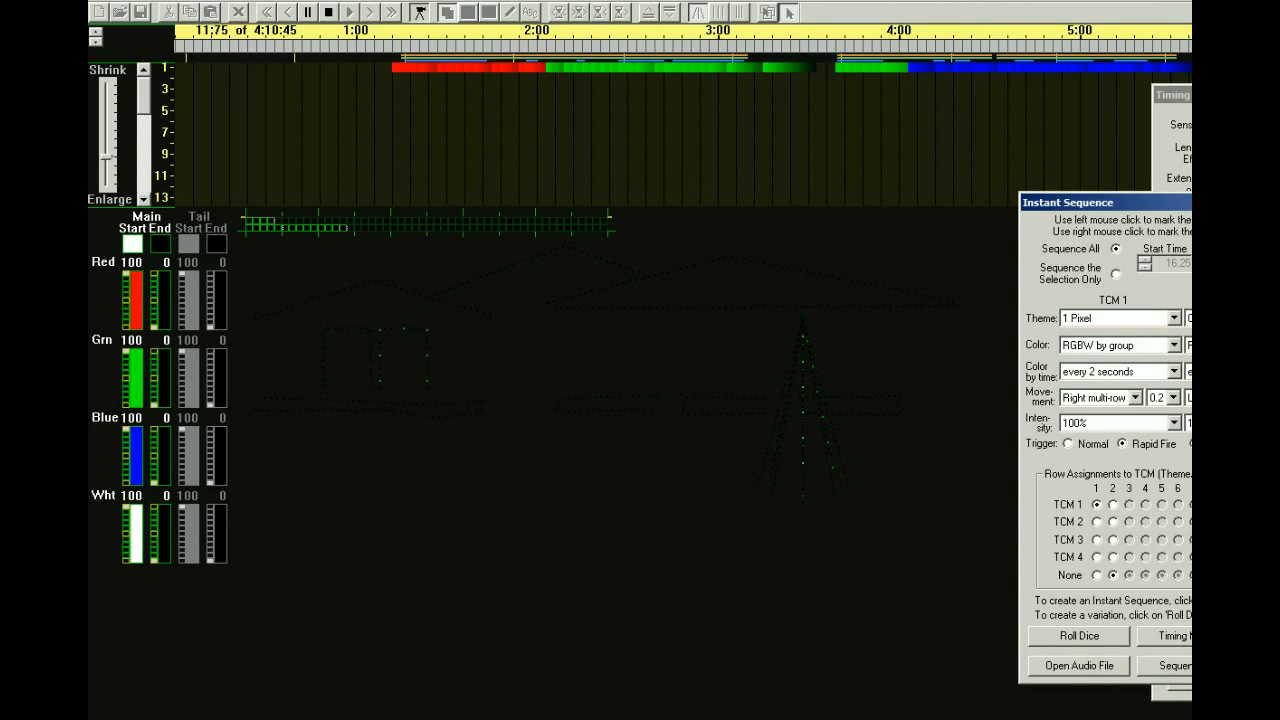
pyautogui.press('space')
# - Set the TCM 1 movement value to 1.0
pyautogui.moveTo(1180, 203); pyautogui.dragTo(636, 195)
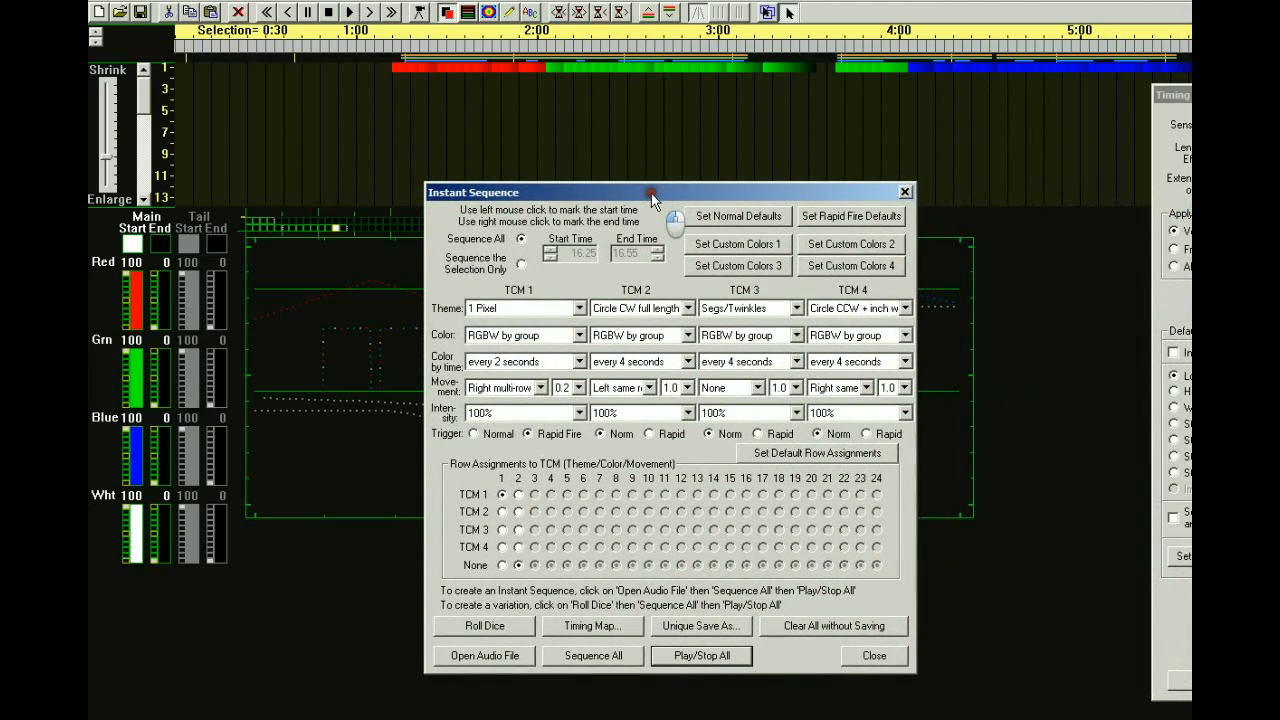
pyautogui.click(578, 388)
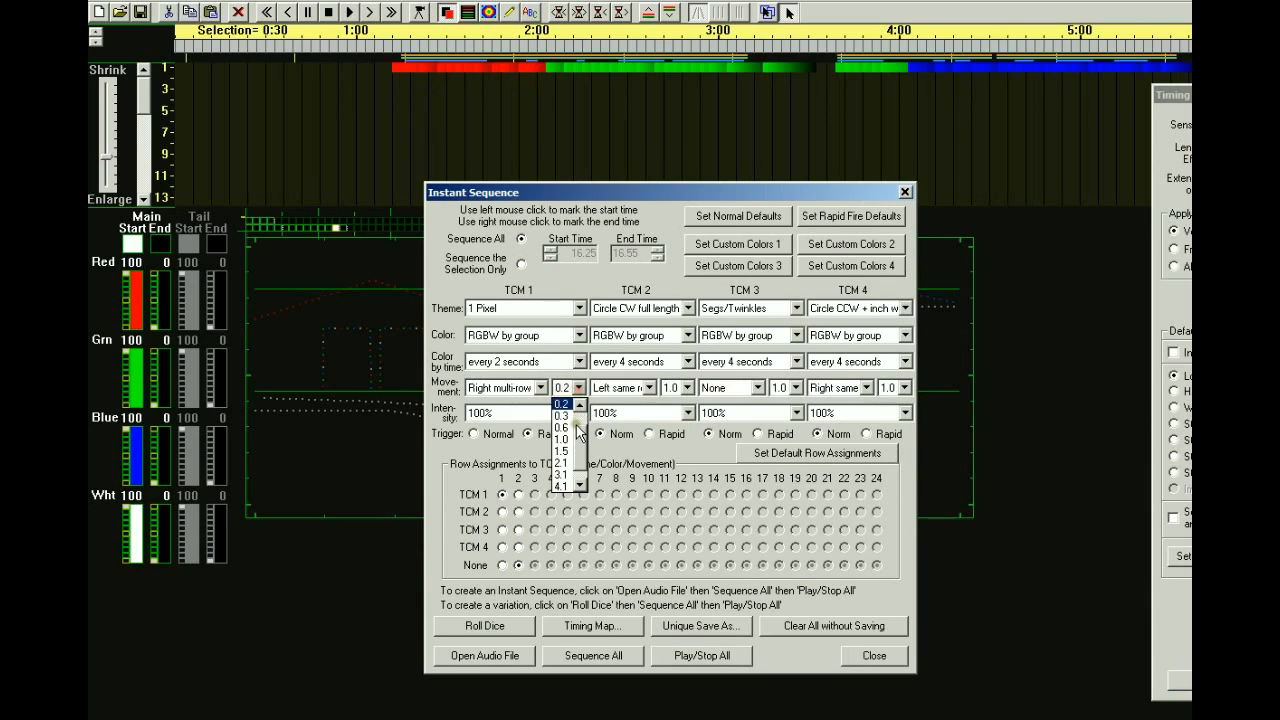
pyautogui.click(566, 440)
# - In the timing map, clear All Freqs for row 1 and assign Freq 10 through Freq 17 to it instead
pyautogui.moveTo(1186, 95); pyautogui.dragTo(828, 102)
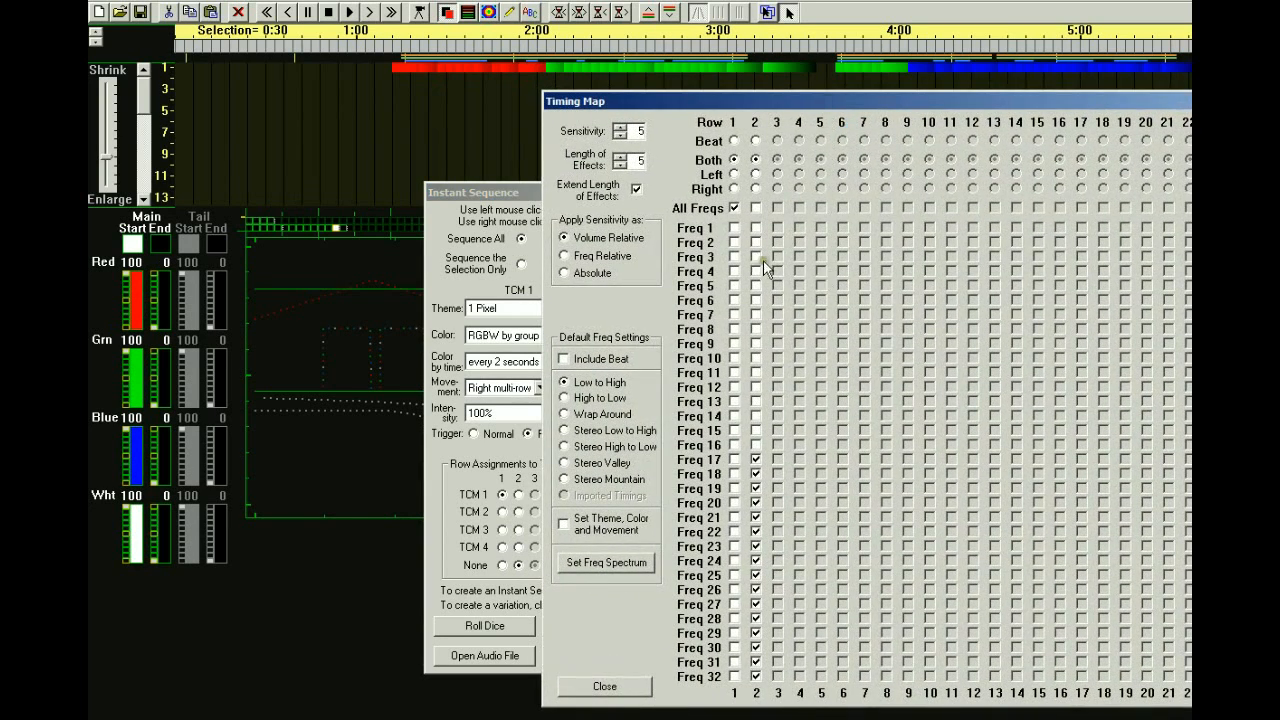
pyautogui.click(734, 207)
pyautogui.click(735, 358)
pyautogui.click(735, 401)
pyautogui.click(735, 387)
pyautogui.click(735, 372)
pyautogui.click(735, 416)
pyautogui.click(735, 430)
pyautogui.click(735, 445)
pyautogui.click(735, 459)
pyautogui.moveTo(667, 102); pyautogui.dragTo(1278, 102)
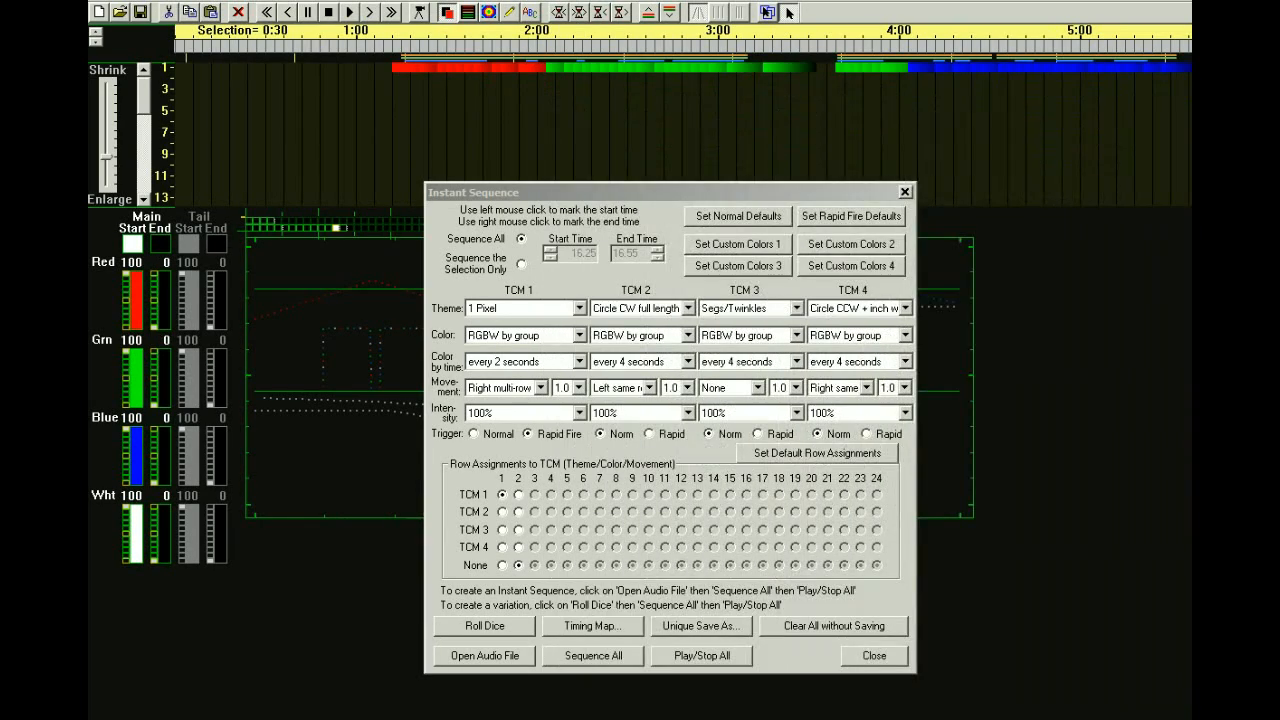
# - Set the TCM 1 theme to 2 Pixels with a movement value of 2.1, and uncover the house layout
pyautogui.moveTo(600, 191); pyautogui.dragTo(776, 192)
pyautogui.click(755, 309)
pyautogui.click(662, 349)
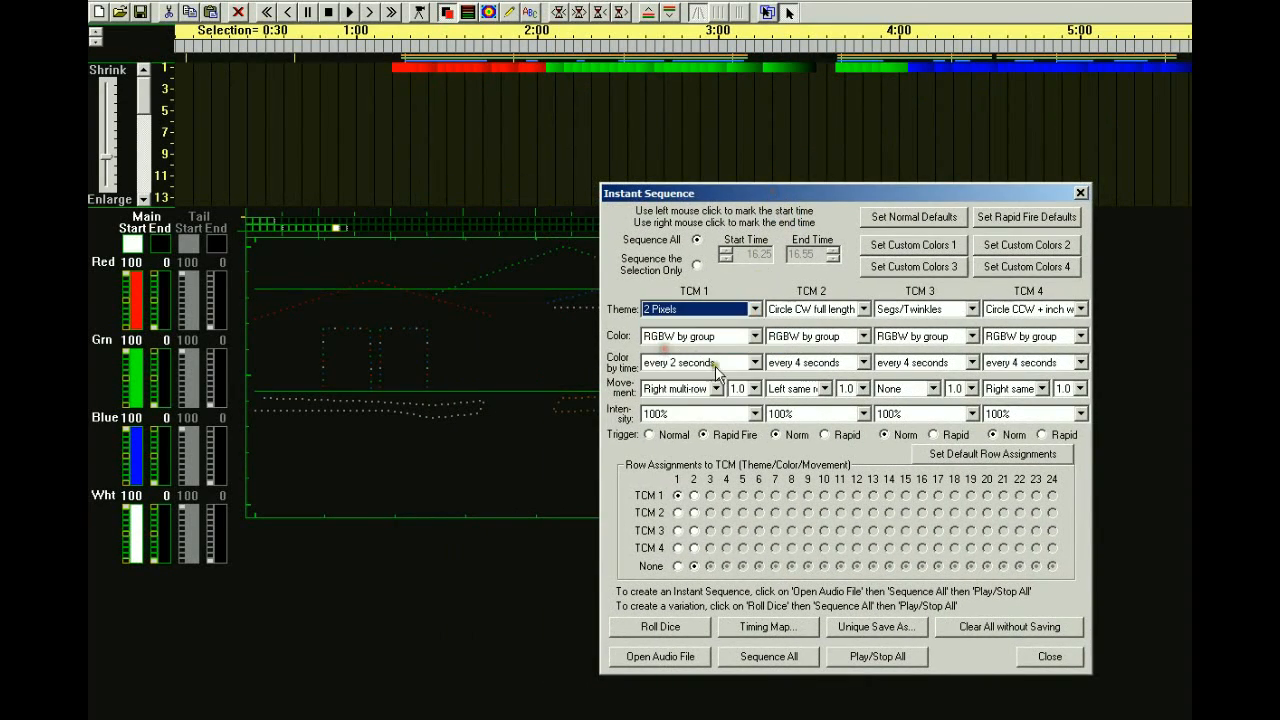
pyautogui.click(755, 389)
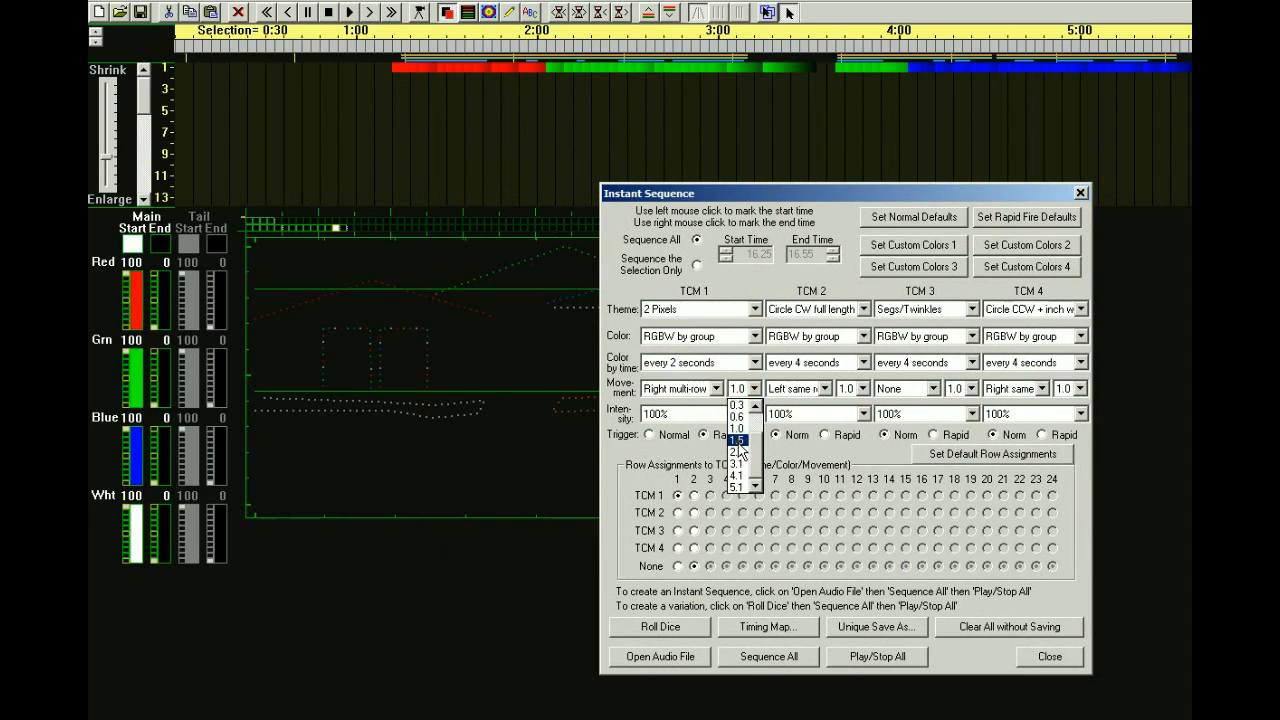
pyautogui.click(738, 452)
pyautogui.moveTo(734, 194); pyautogui.dragTo(1172, 192)
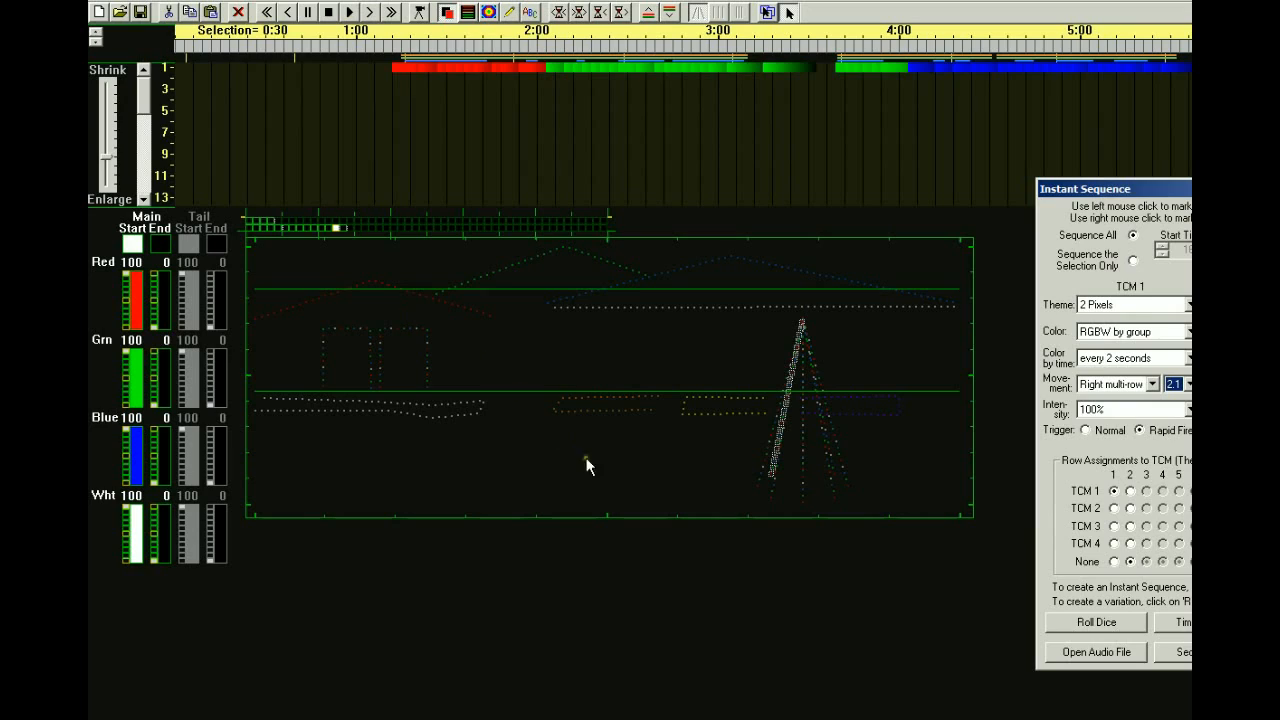
# - Regenerate the whole sequence with new timings using the 2 Pixels theme and 2.1 movement, and preview it on the house layout
pyautogui.click(1174, 652)
pyautogui.click(1230, 497)
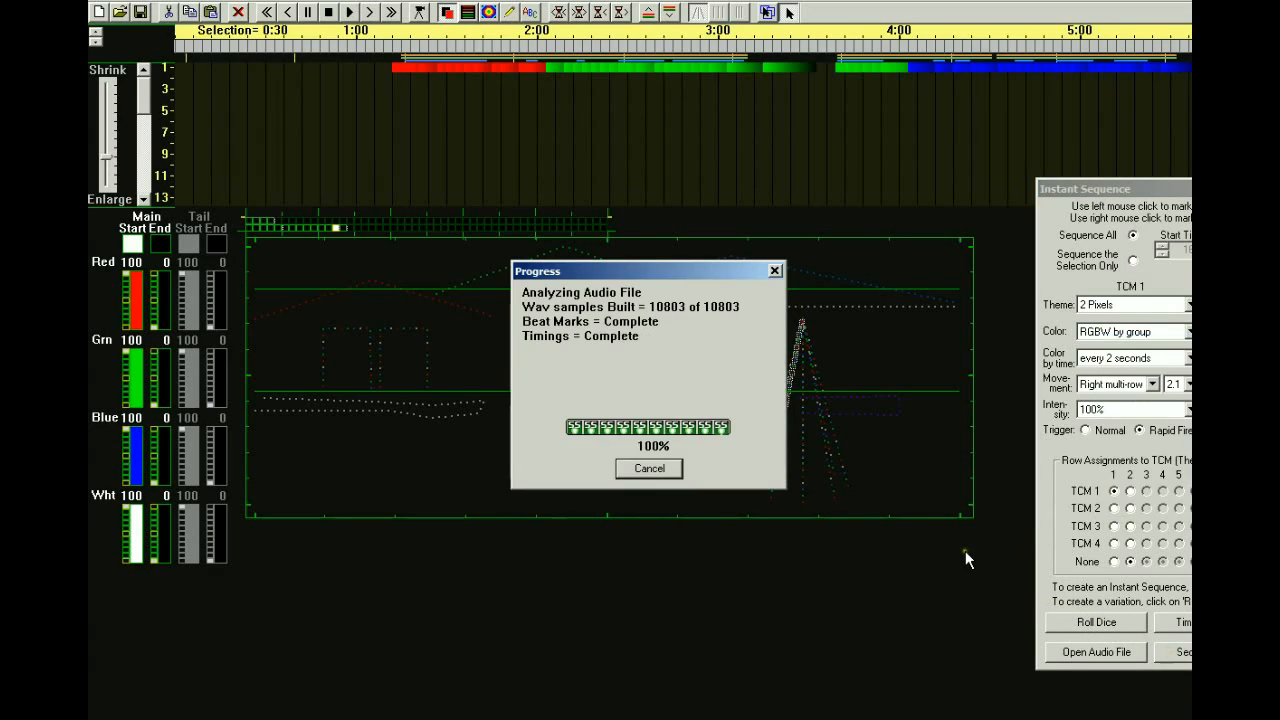
pyautogui.click(1232, 485)
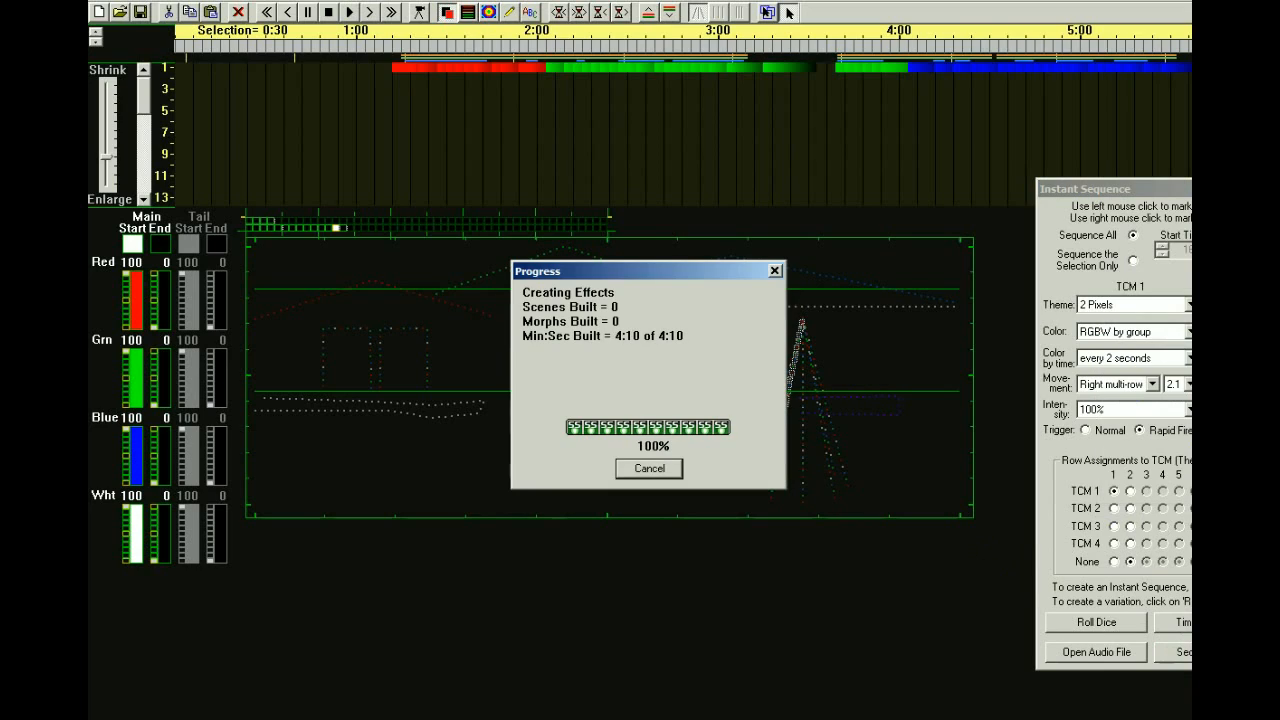
pyautogui.click(1272, 652)
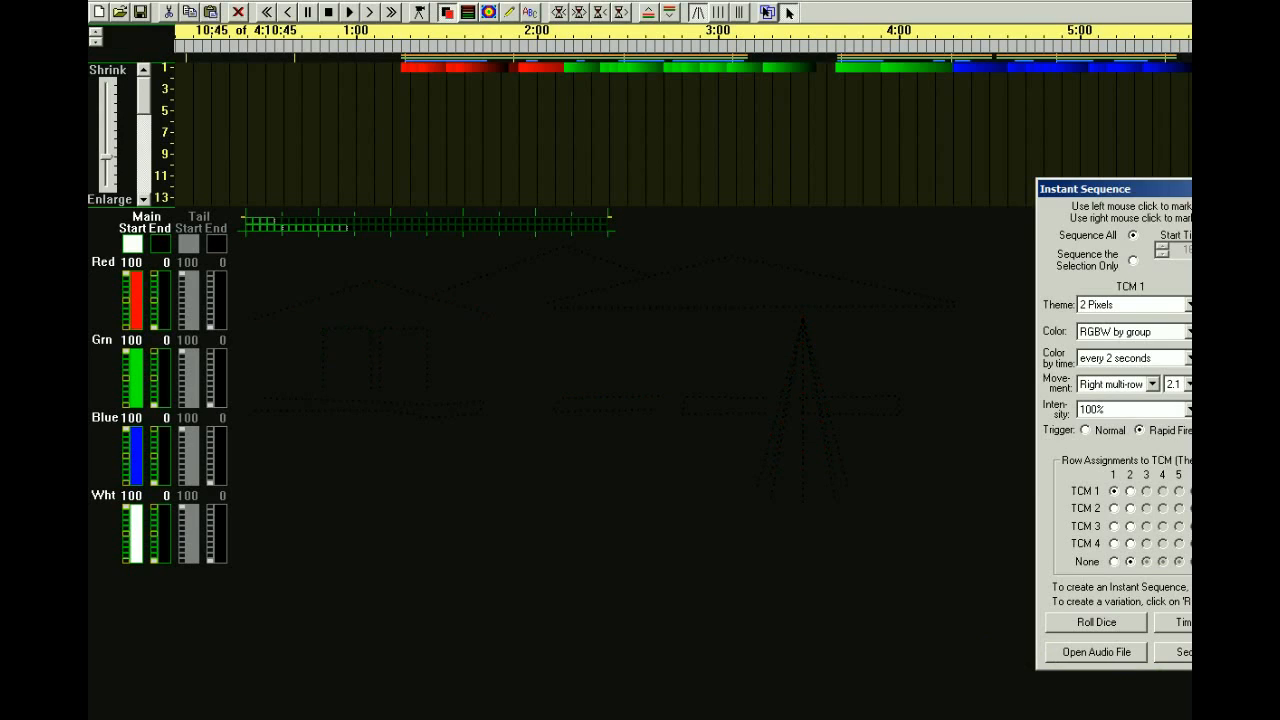
pyautogui.moveTo(1235, 193); pyautogui.dragTo(809, 215)
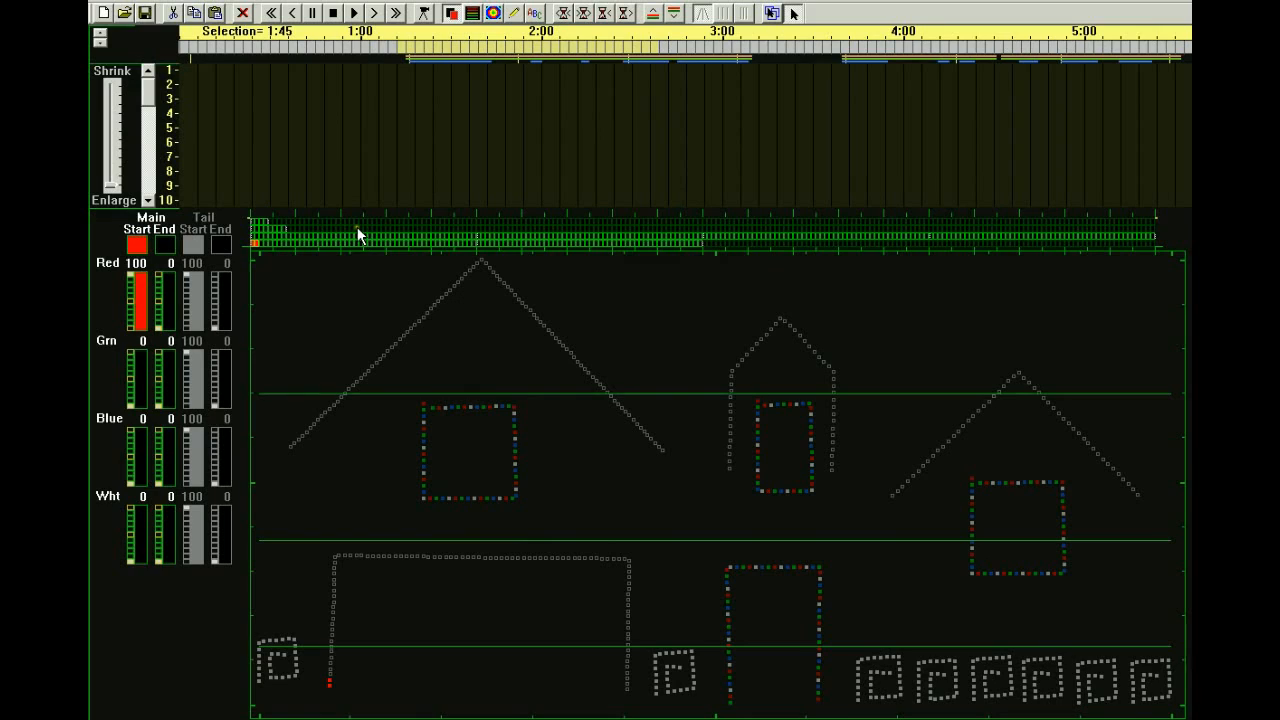
# - Make the grid and visualization windows movable, and reshape the Sequencing Grid into a wide, shallow strip directly below the timeline
pyautogui.rightClick(216, 6)
pyautogui.click(232, 50)
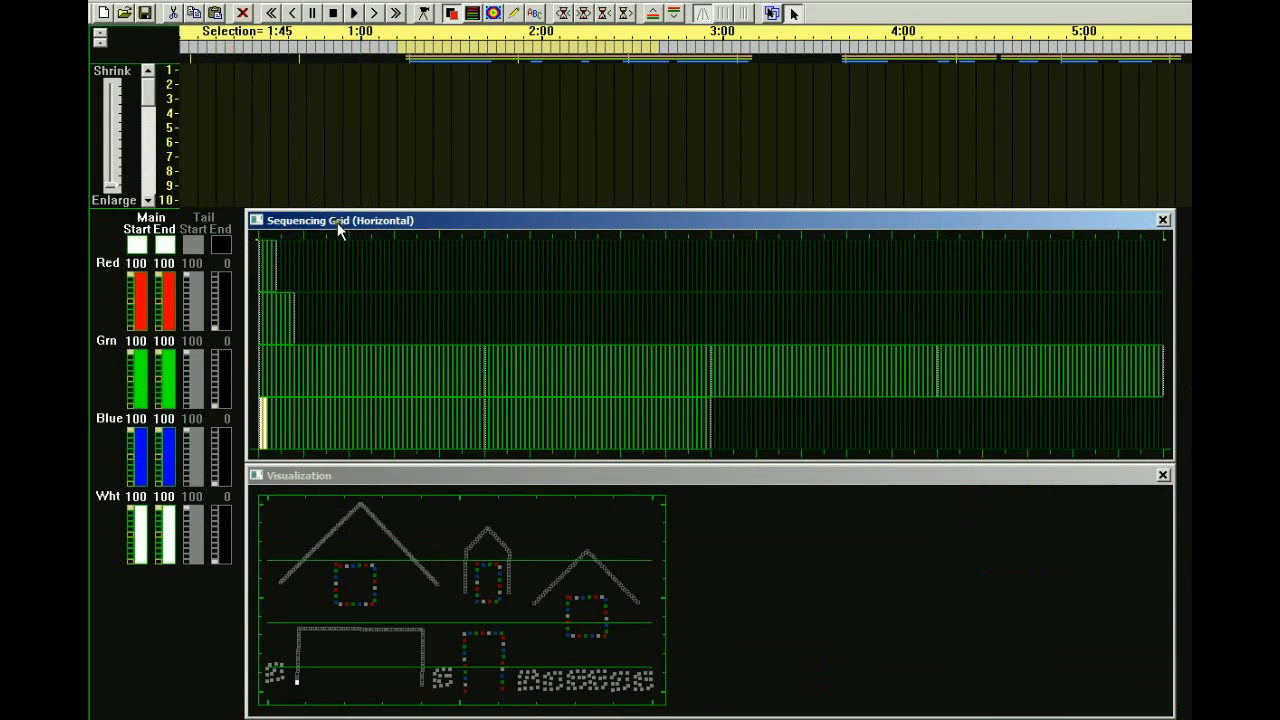
pyautogui.moveTo(510, 219); pyautogui.dragTo(360, 221)
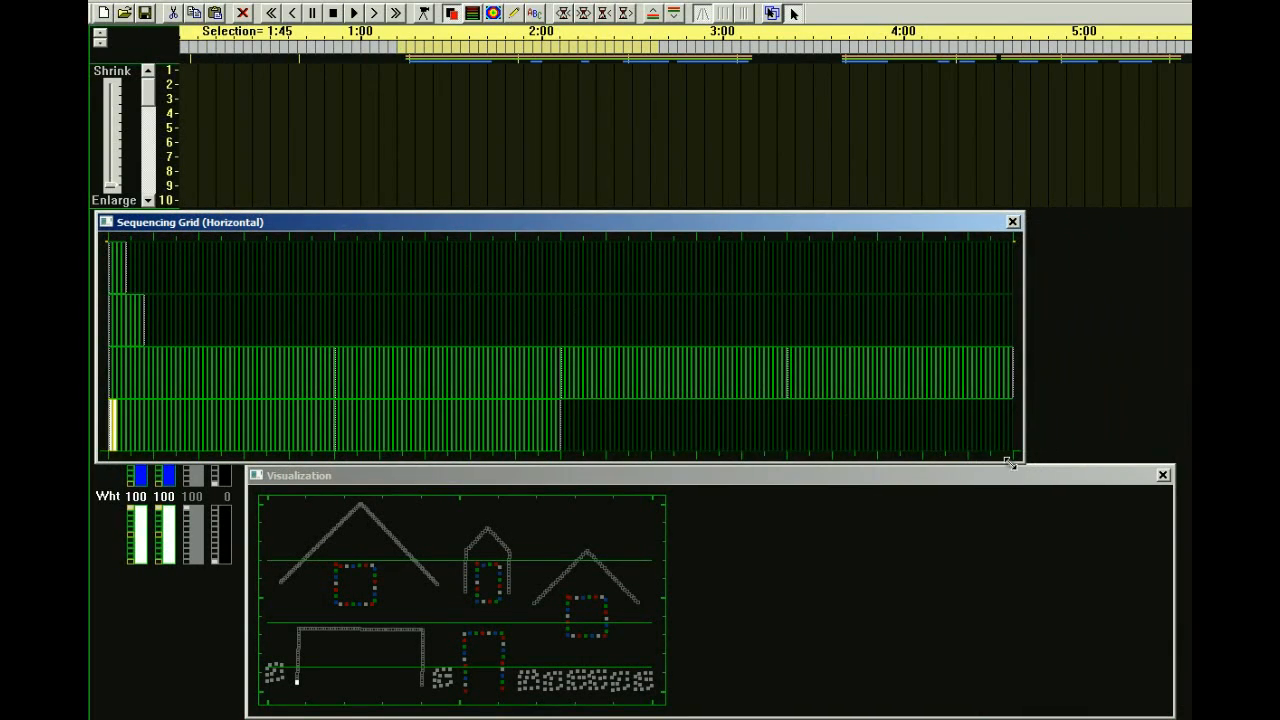
pyautogui.moveTo(1010, 462); pyautogui.dragTo(1192, 331)
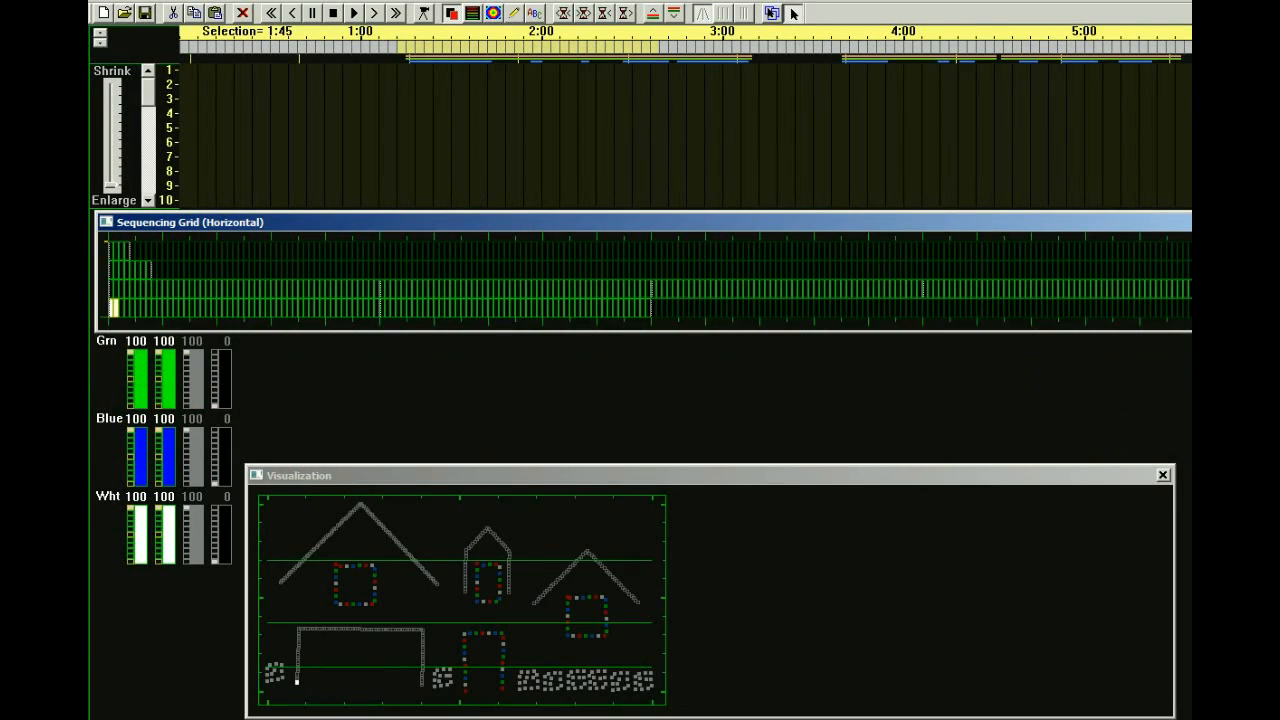
pyautogui.moveTo(949, 332); pyautogui.dragTo(948, 316)
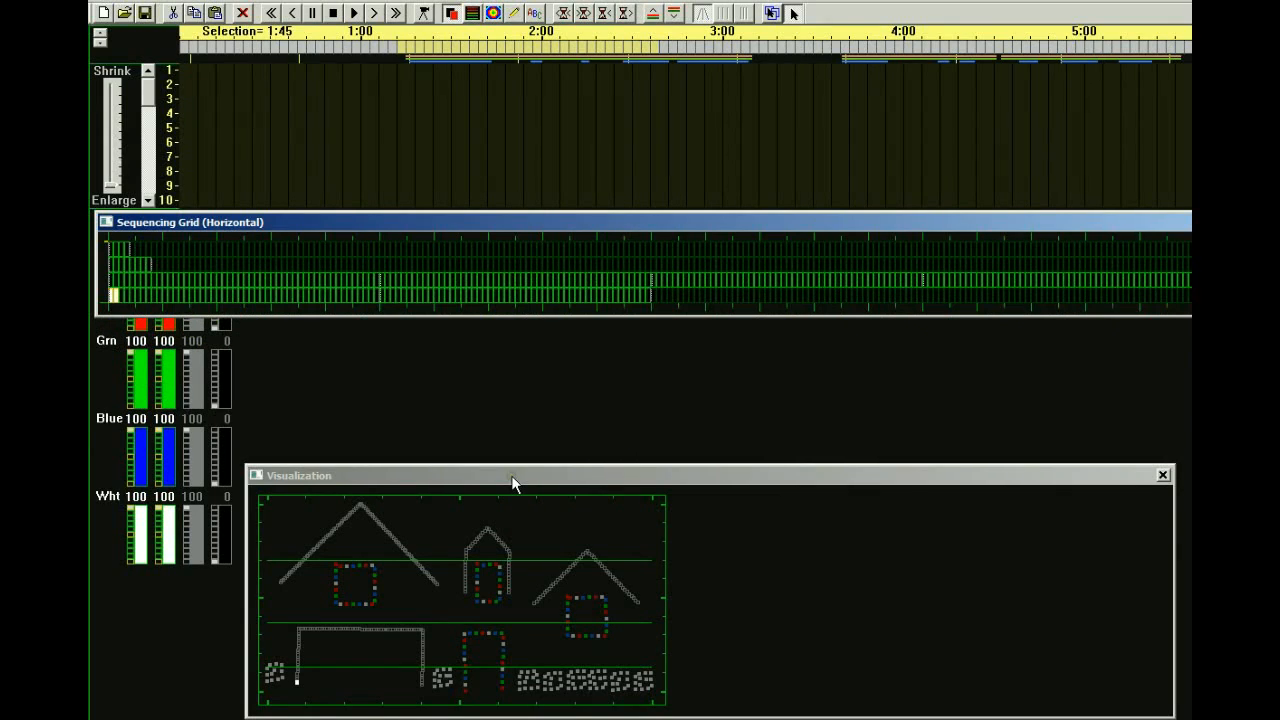
# - Place the Visualization window just below the Sequencing Grid and resize it to enlarge the house layout
pyautogui.moveTo(514, 475); pyautogui.dragTo(499, 332)
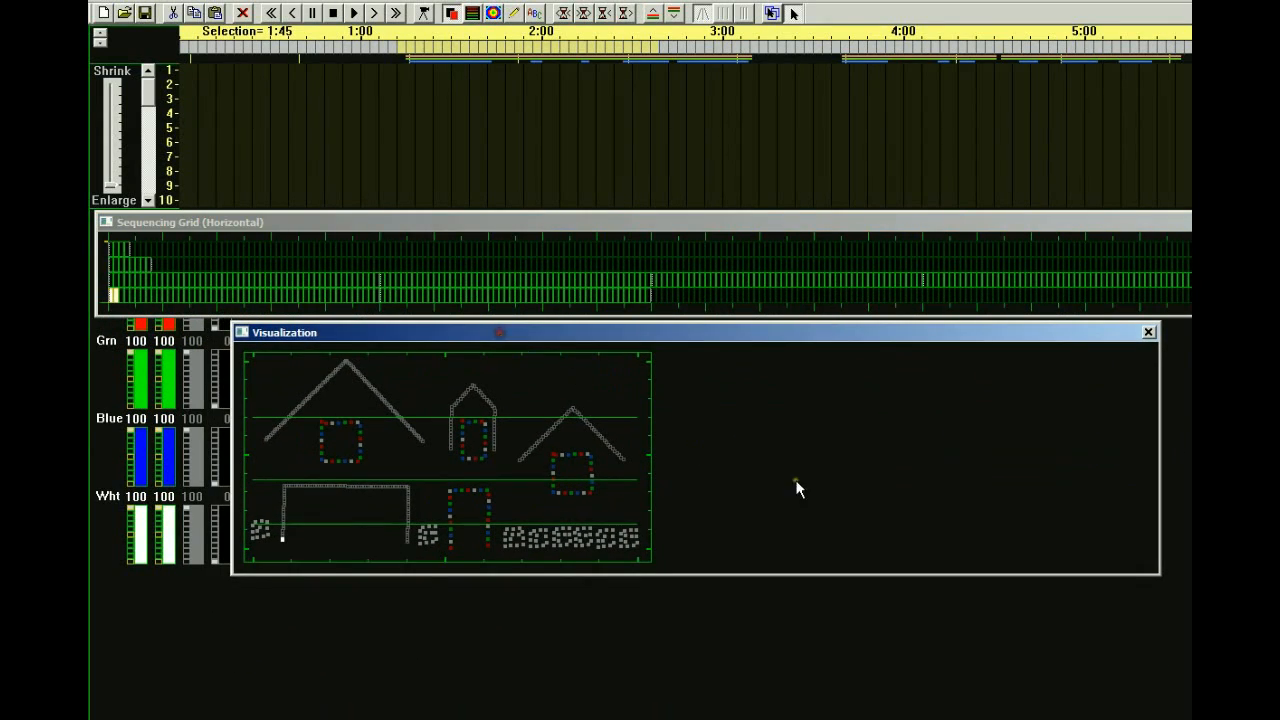
pyautogui.moveTo(1168, 572); pyautogui.dragTo(864, 713)
pyautogui.moveTo(544, 345); pyautogui.dragTo(569, 336)
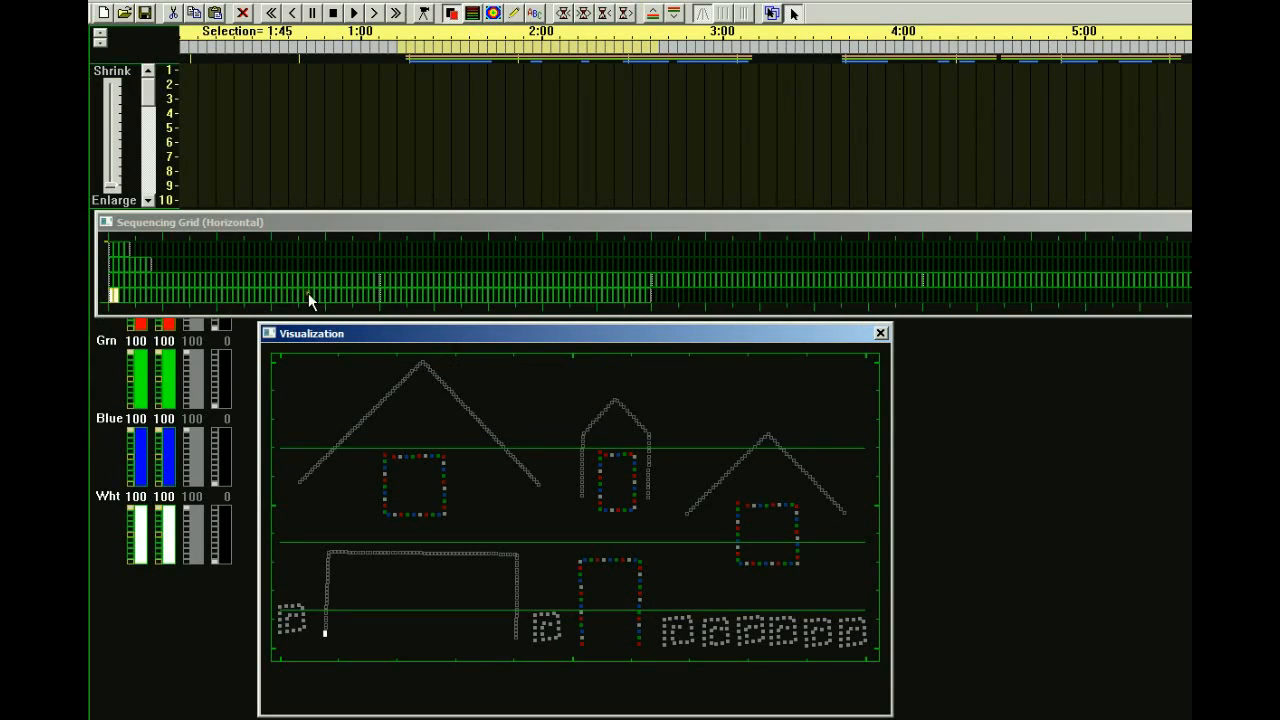
# - Highlight the four Sequencing Grid rows one after another to identify their lights on the house layout, and clear the highlighting
pyautogui.moveTo(115, 297); pyautogui.dragTo(650, 306)
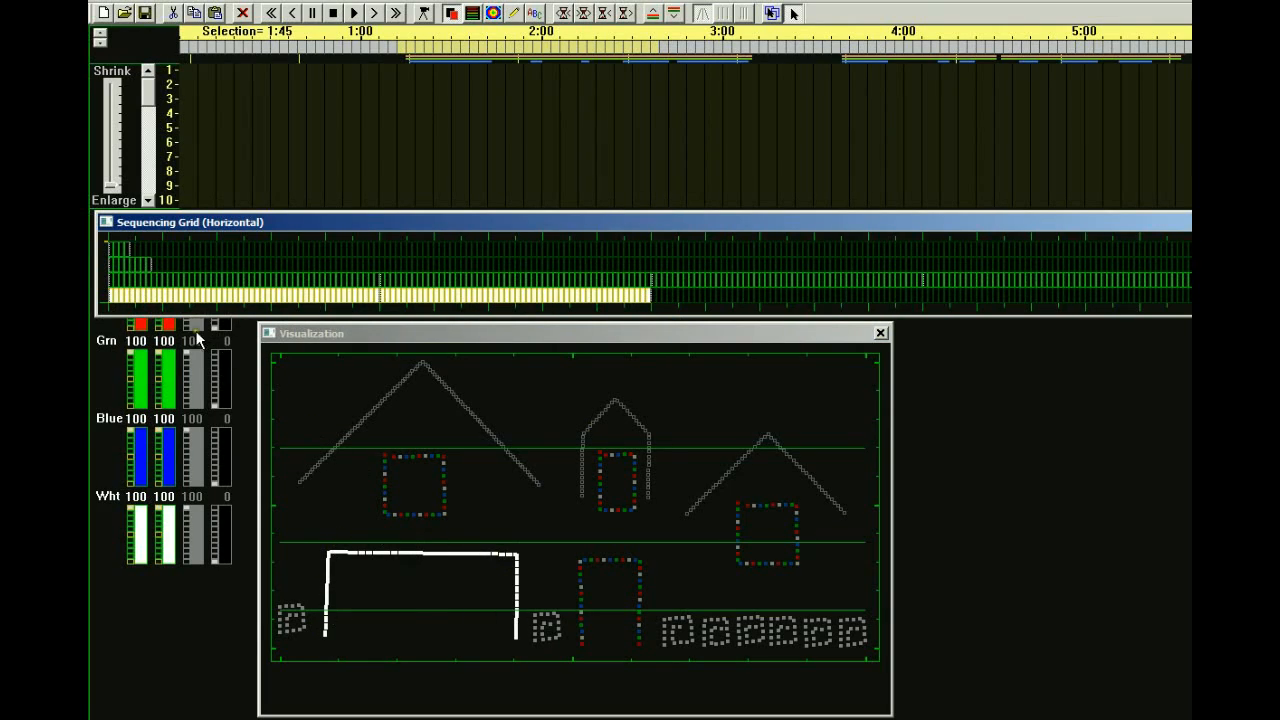
pyautogui.moveTo(111, 281); pyautogui.dragTo(1188, 283)
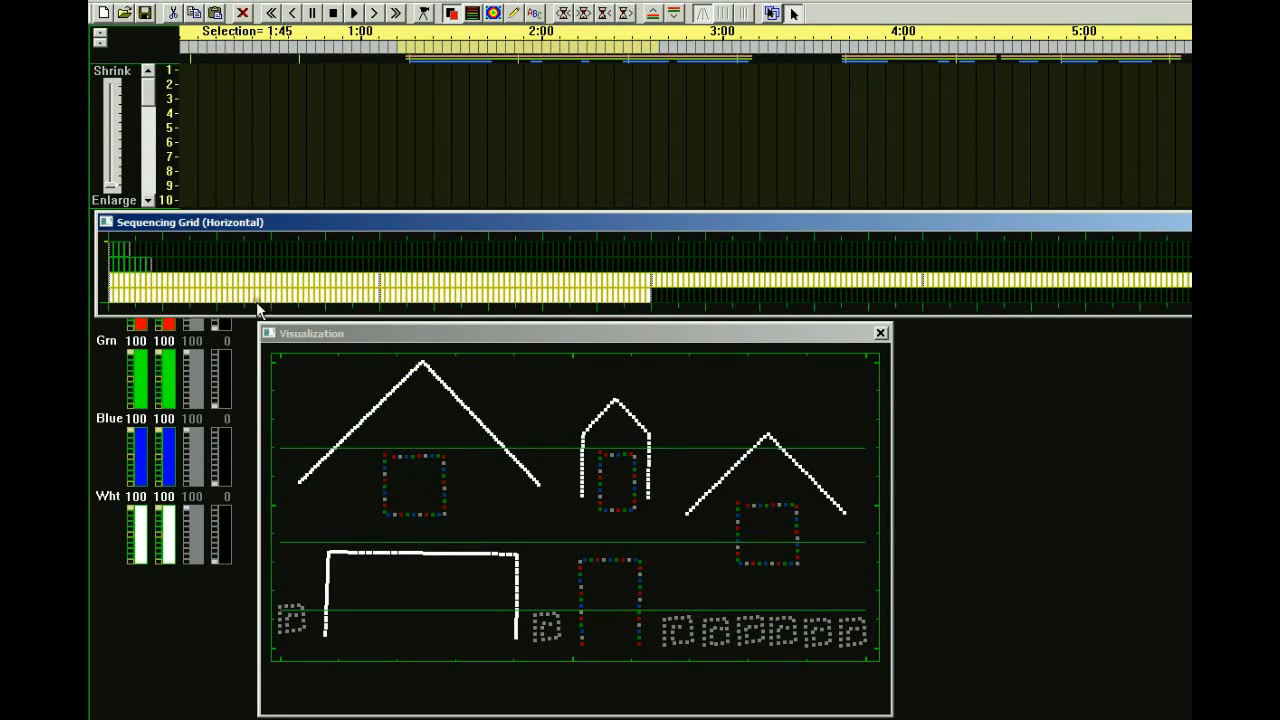
pyautogui.moveTo(112, 266); pyautogui.dragTo(148, 267)
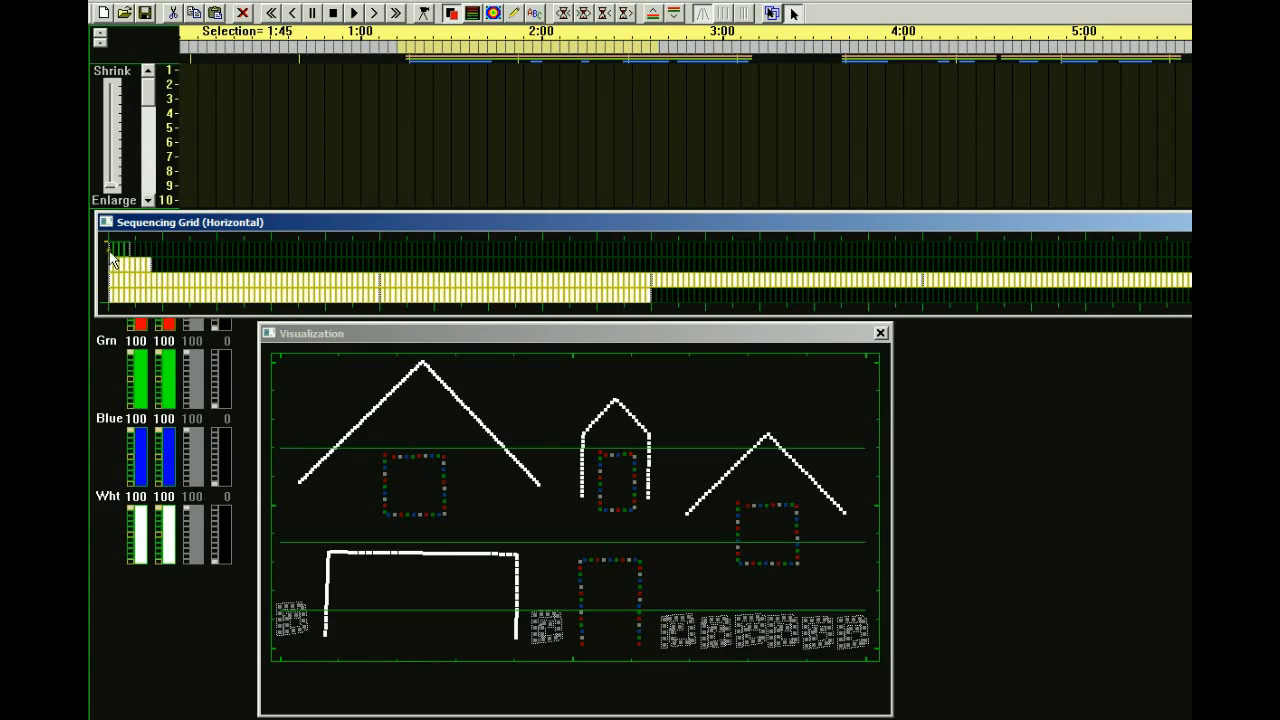
pyautogui.moveTo(112, 250); pyautogui.dragTo(128, 253)
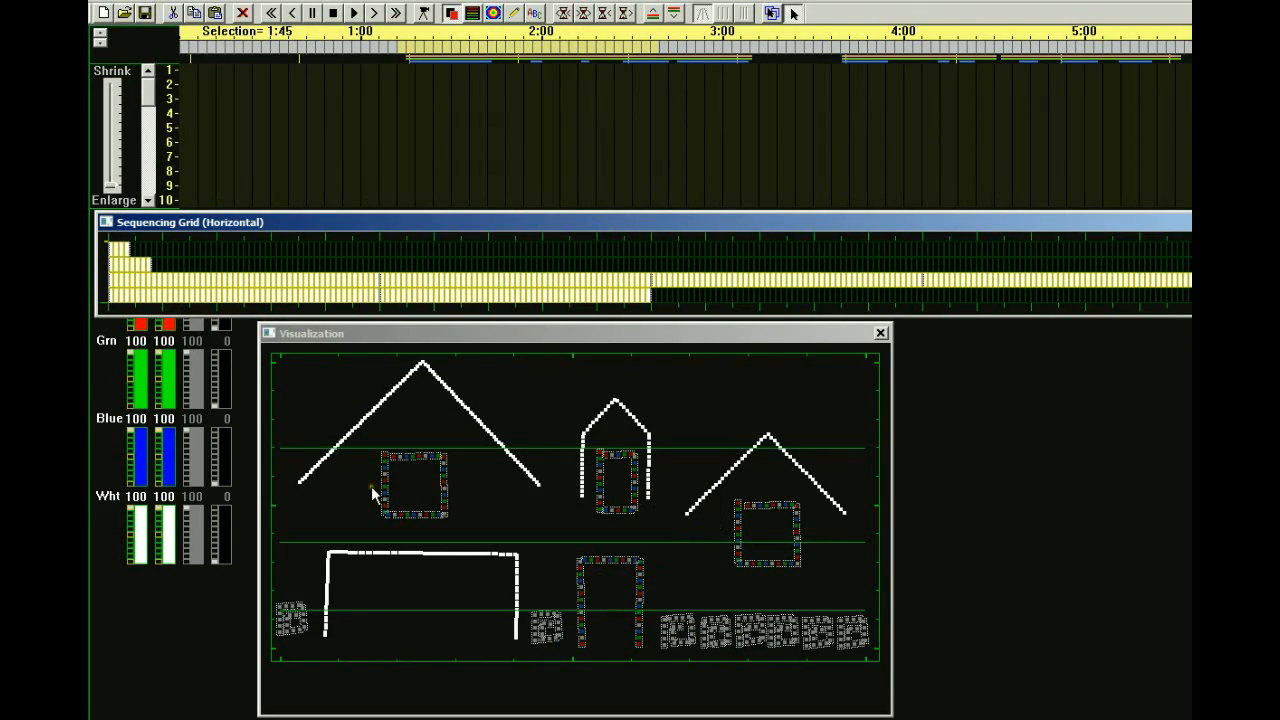
pyautogui.moveTo(110, 246); pyautogui.dragTo(1190, 330)
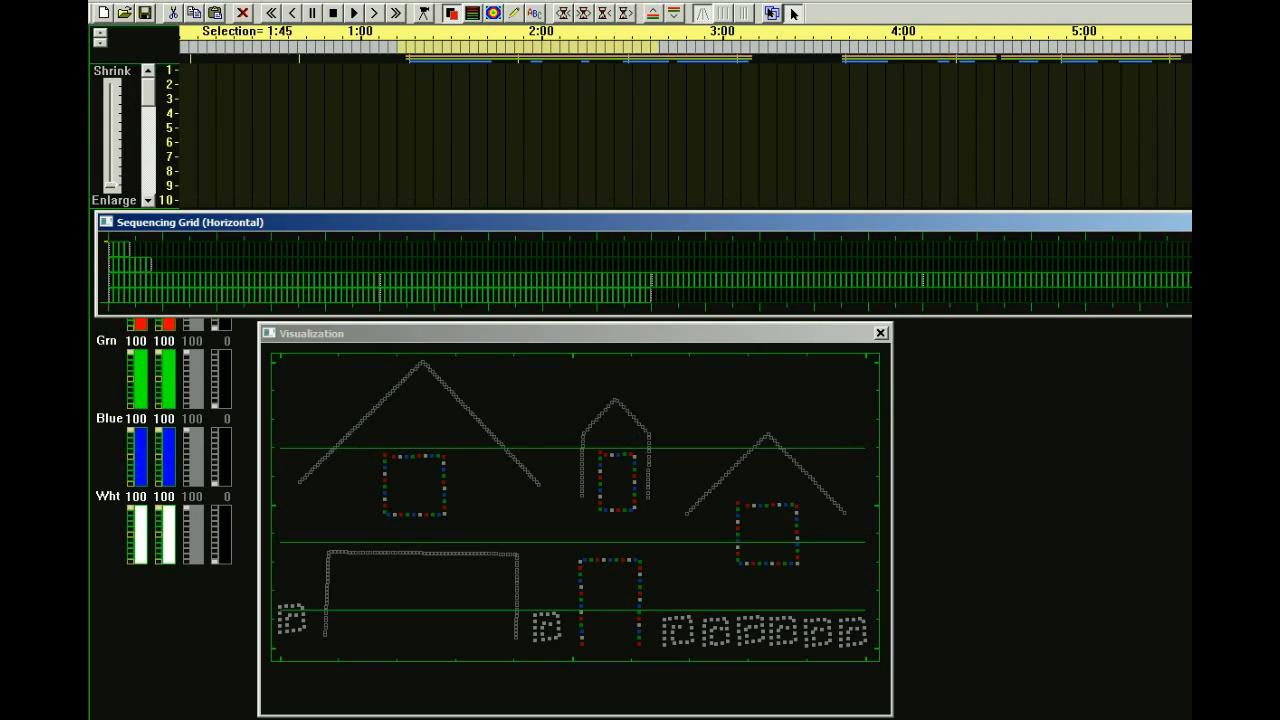
# - Open the Instant Sequence settings and review the frequencies assigned to each row in the Timing Map
pyautogui.click(155, 5)
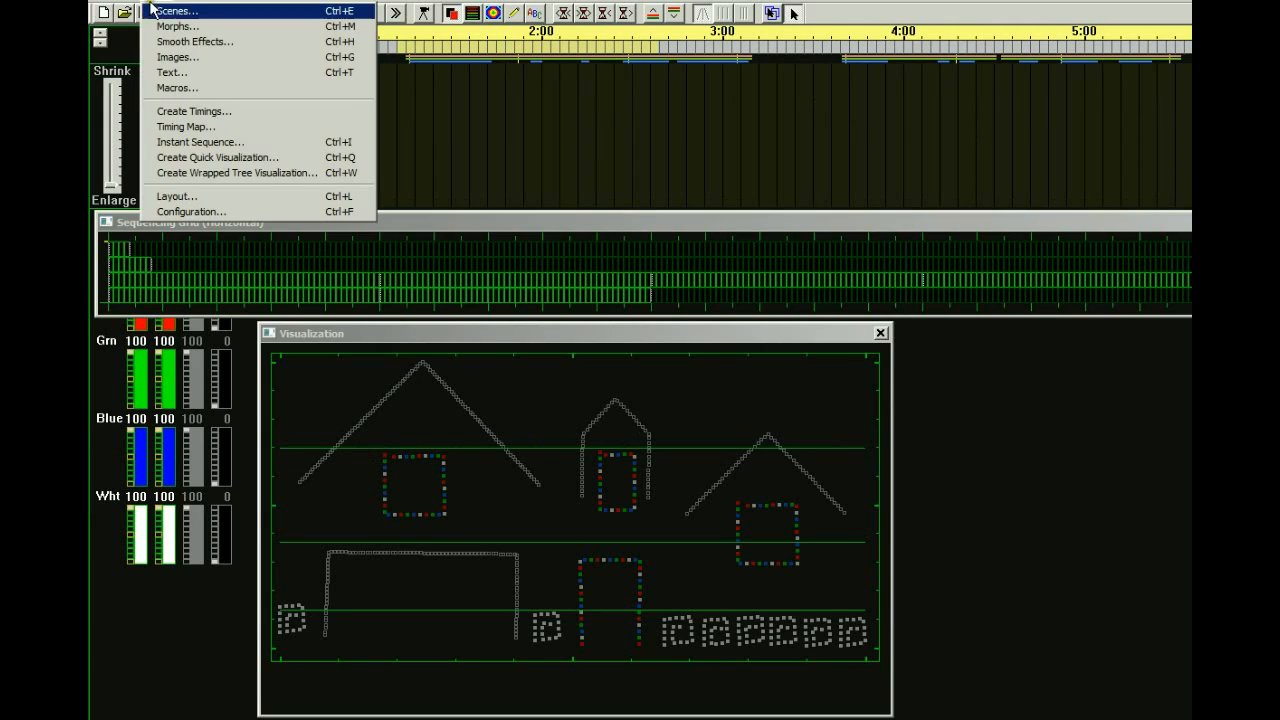
pyautogui.click(180, 142)
pyautogui.moveTo(666, 151); pyautogui.dragTo(592, 190)
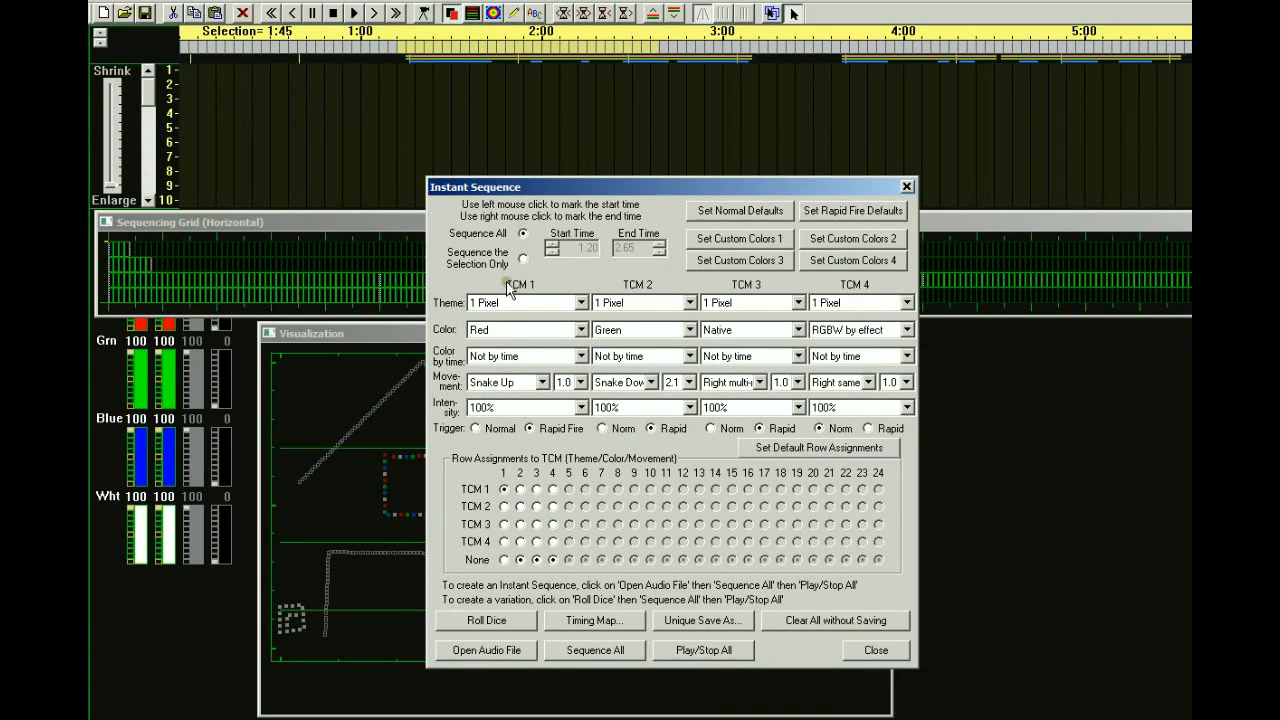
pyautogui.moveTo(545, 181); pyautogui.dragTo(566, 355)
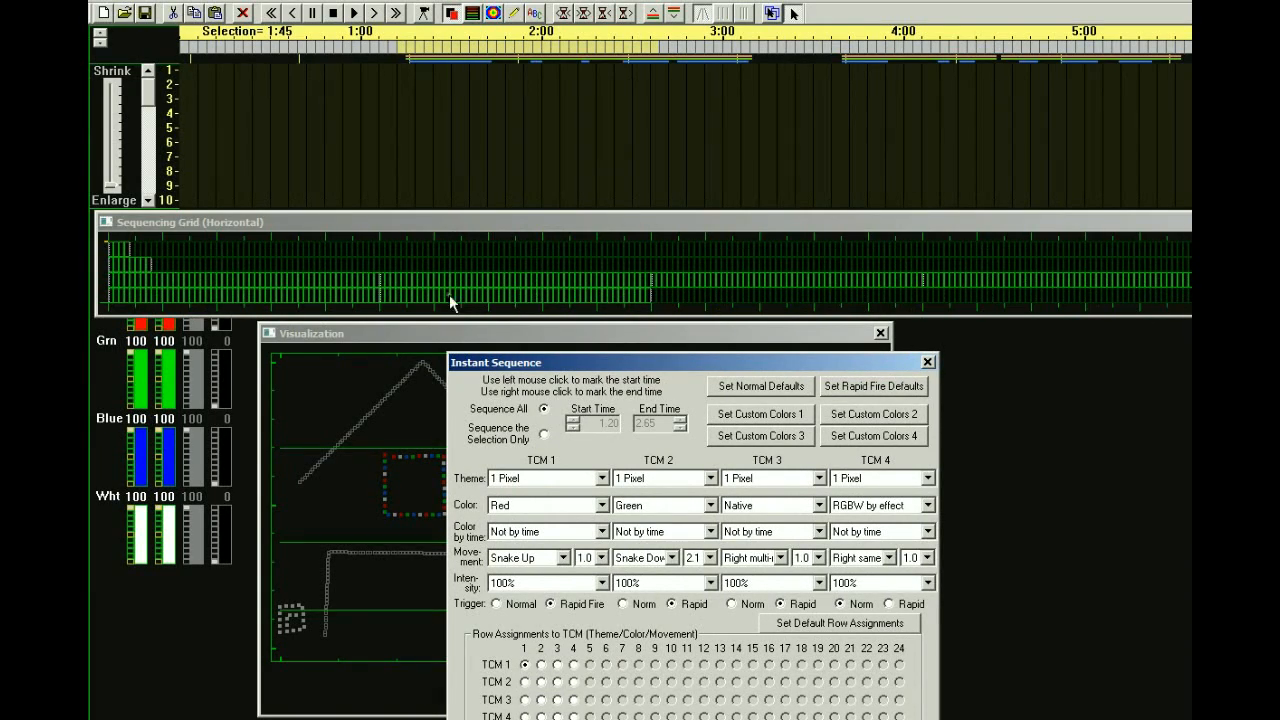
pyautogui.moveTo(644, 362); pyautogui.dragTo(608, 157)
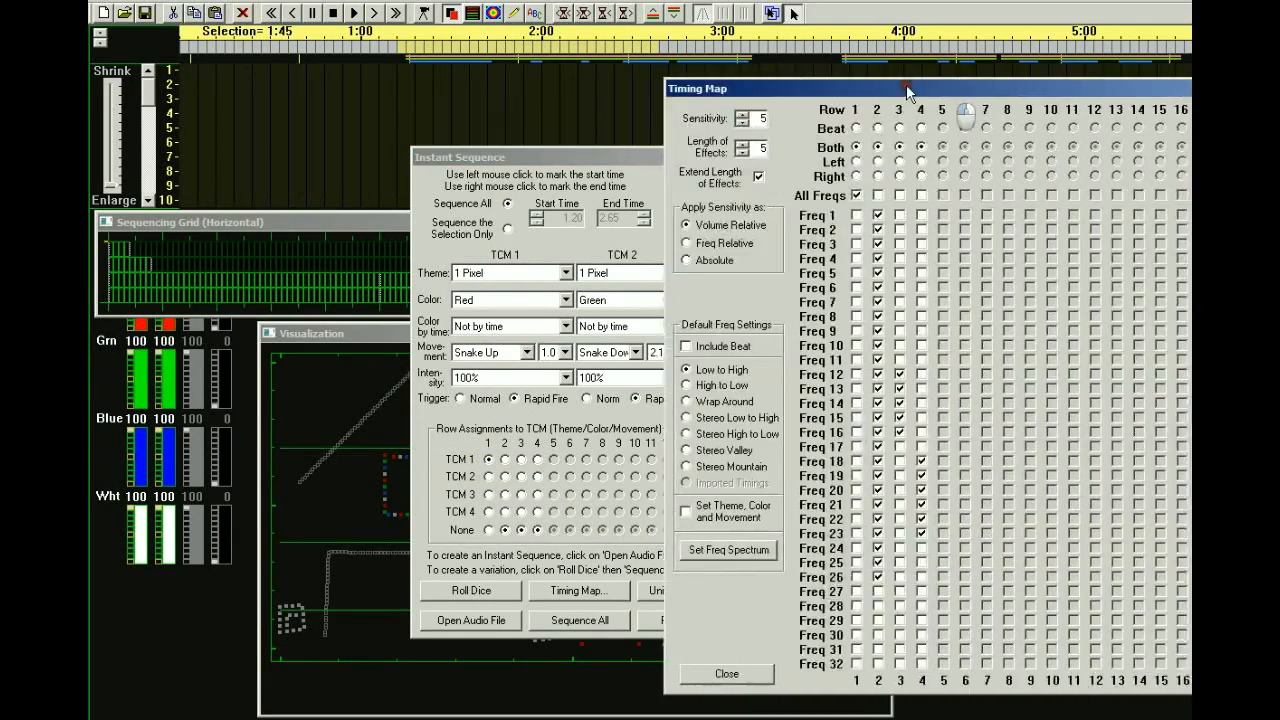
pyautogui.moveTo(906, 84); pyautogui.dragTo(503, 55)
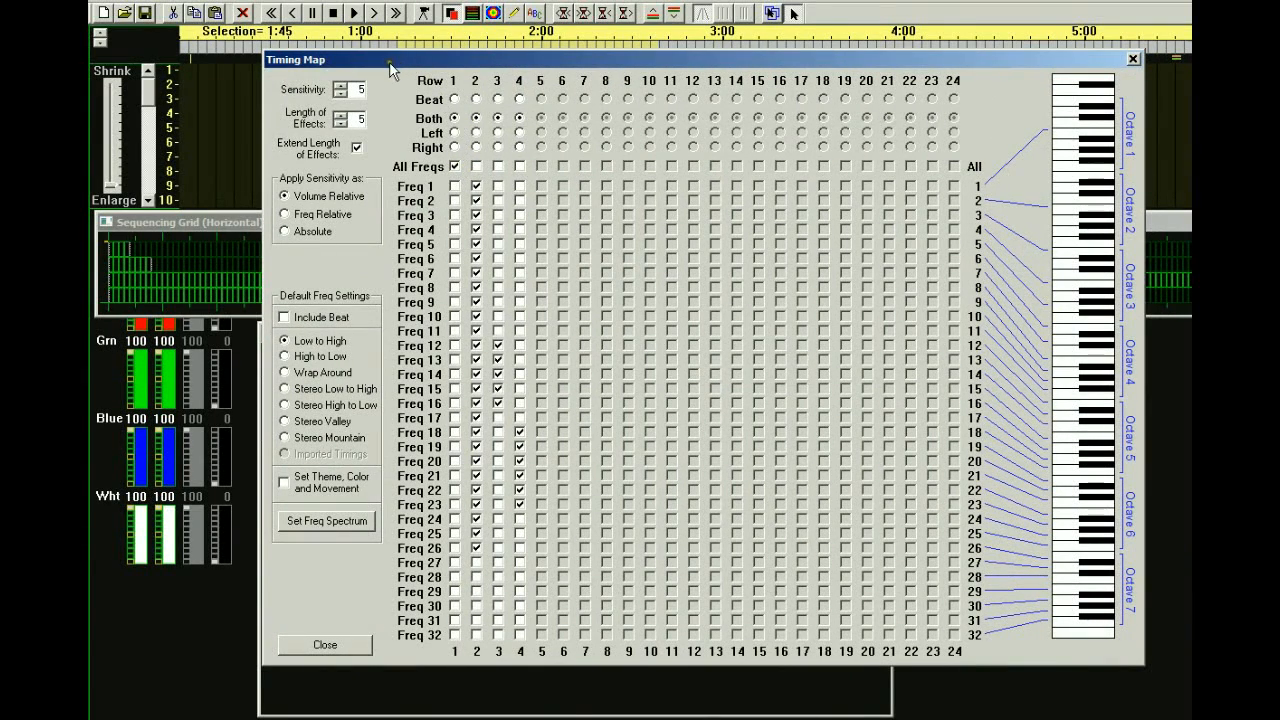
pyautogui.moveTo(400, 62); pyautogui.dragTo(1265, 80)
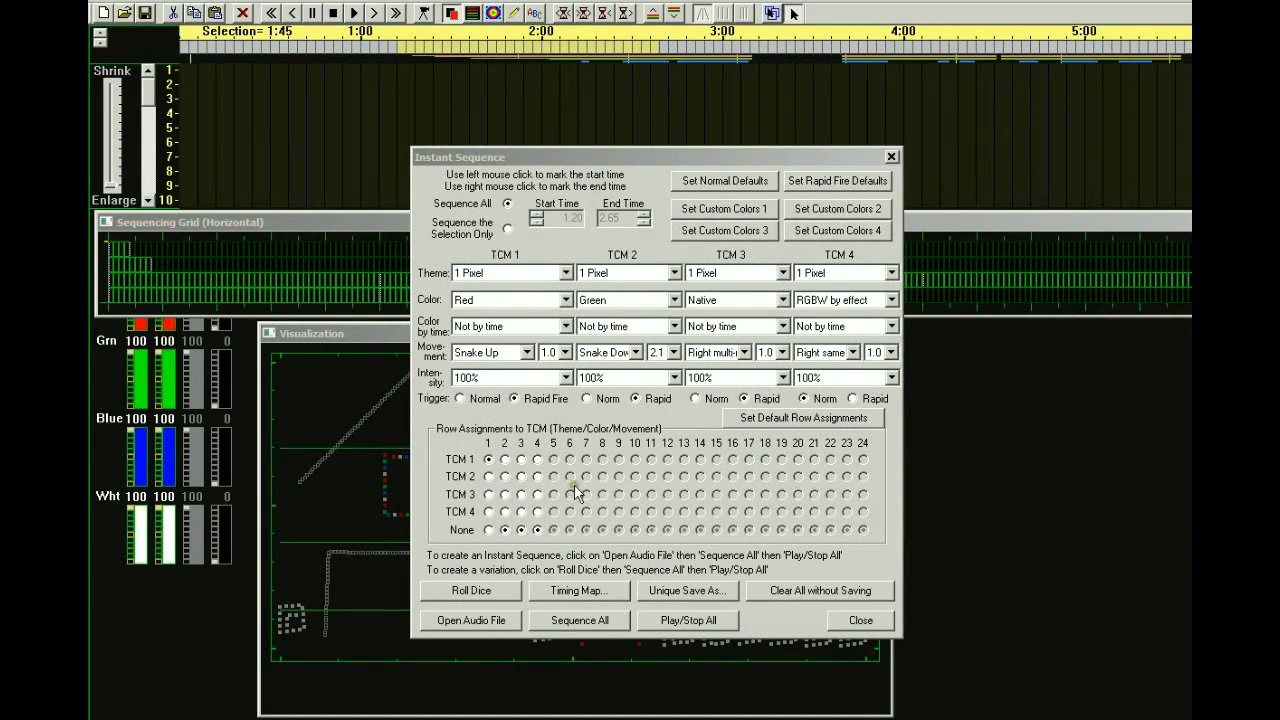
# - Generate the whole sequence with row 1 on TCM 1 in red Snake Up, and preview it on the house layout
pyautogui.click(565, 622)
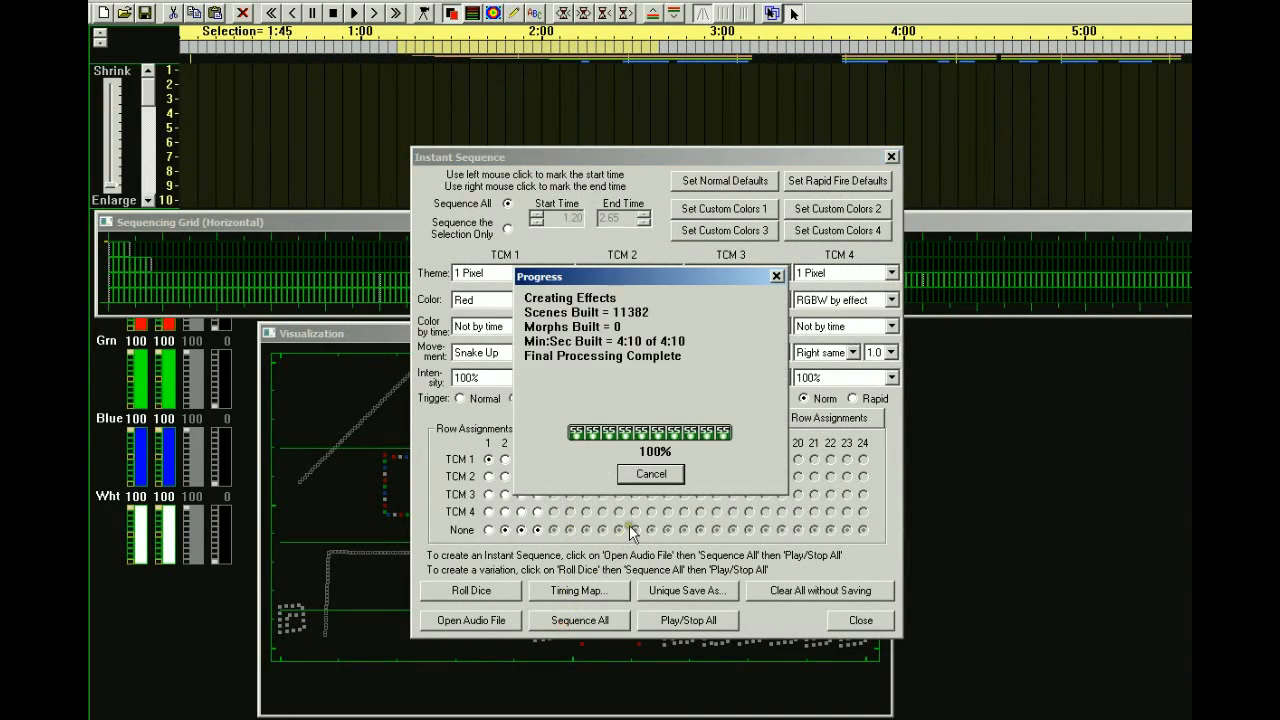
pyautogui.moveTo(559, 150); pyautogui.dragTo(1275, 162)
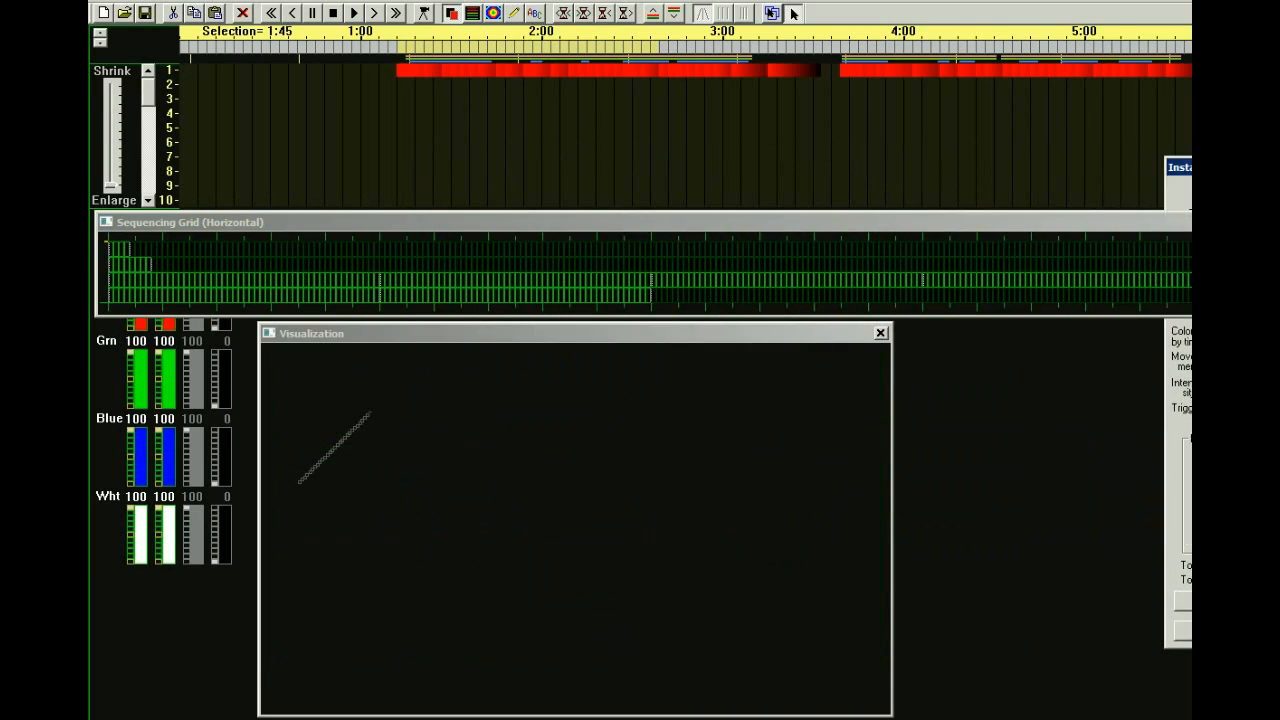
pyautogui.click(423, 15)
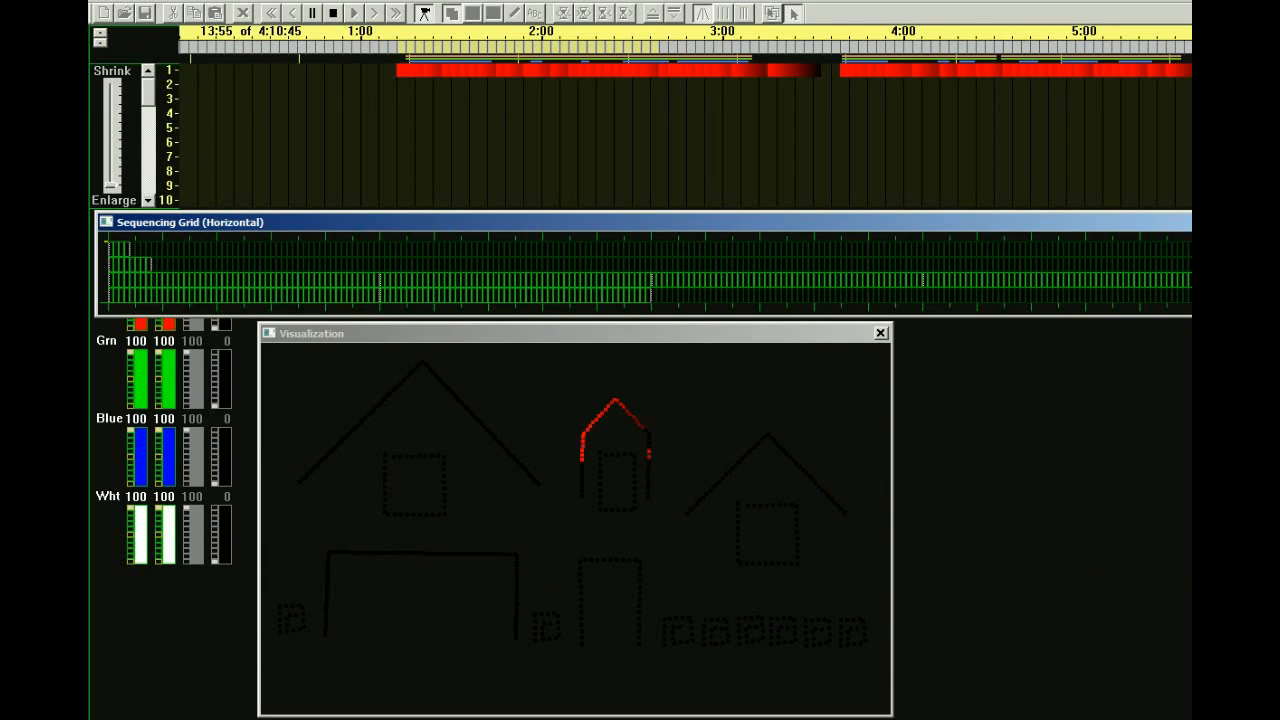
pyautogui.press('space')
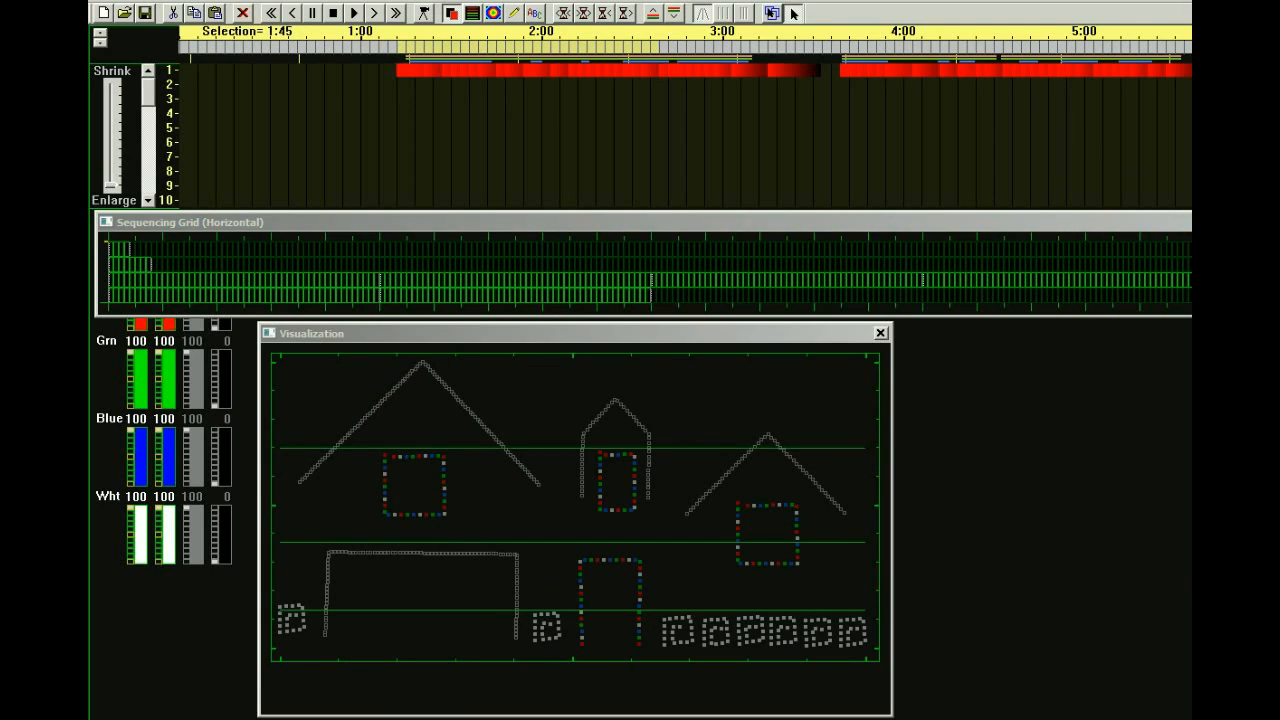
# - Assign row 3 to TCM 1 and set row 1 to None in the row assignments
pyautogui.moveTo(1170, 165); pyautogui.dragTo(725, 163)
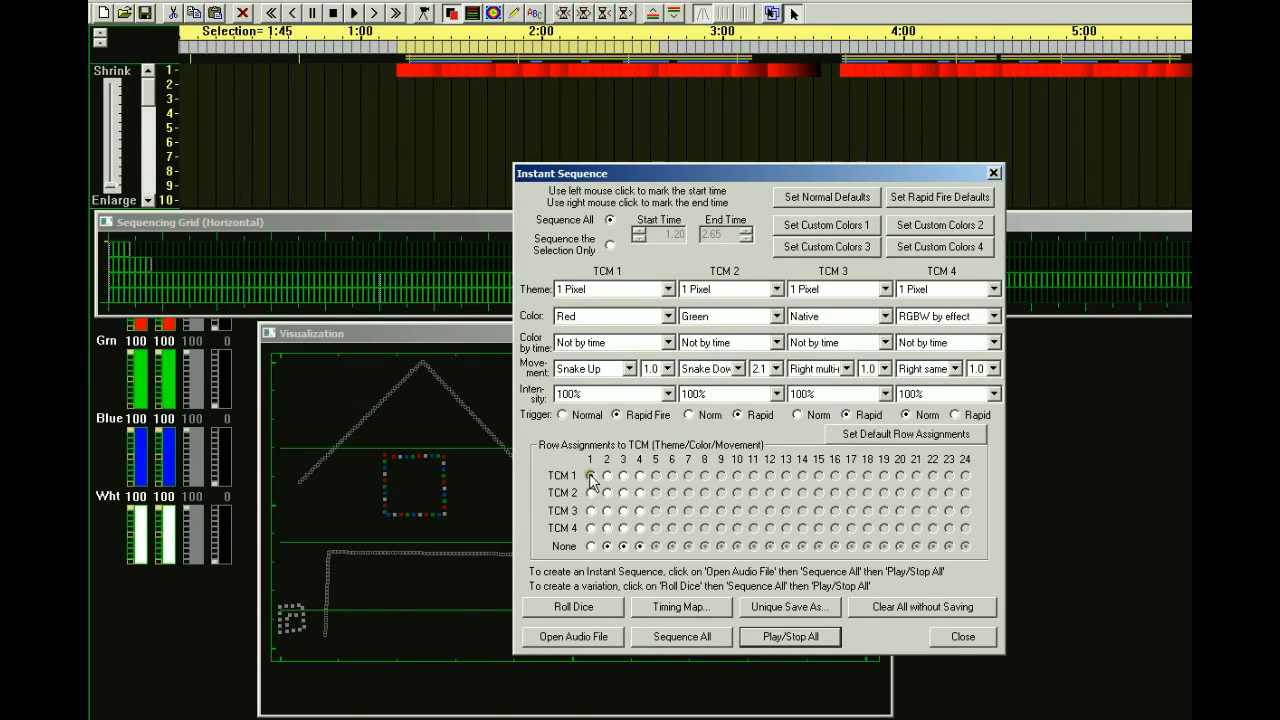
pyautogui.click(624, 475)
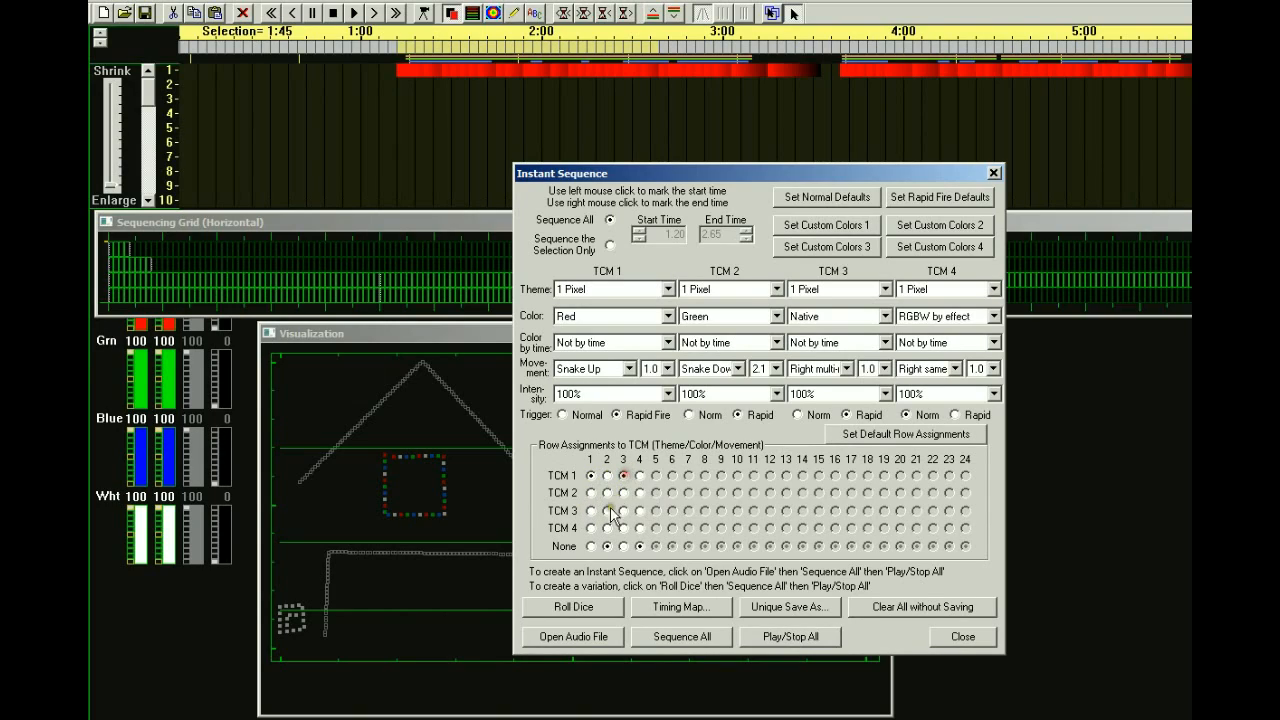
pyautogui.click(592, 546)
# - Assign All Freqs to row 3 in the Timing Map and uncover the Instant Sequence settings
pyautogui.moveTo(1279, 78); pyautogui.dragTo(529, 78)
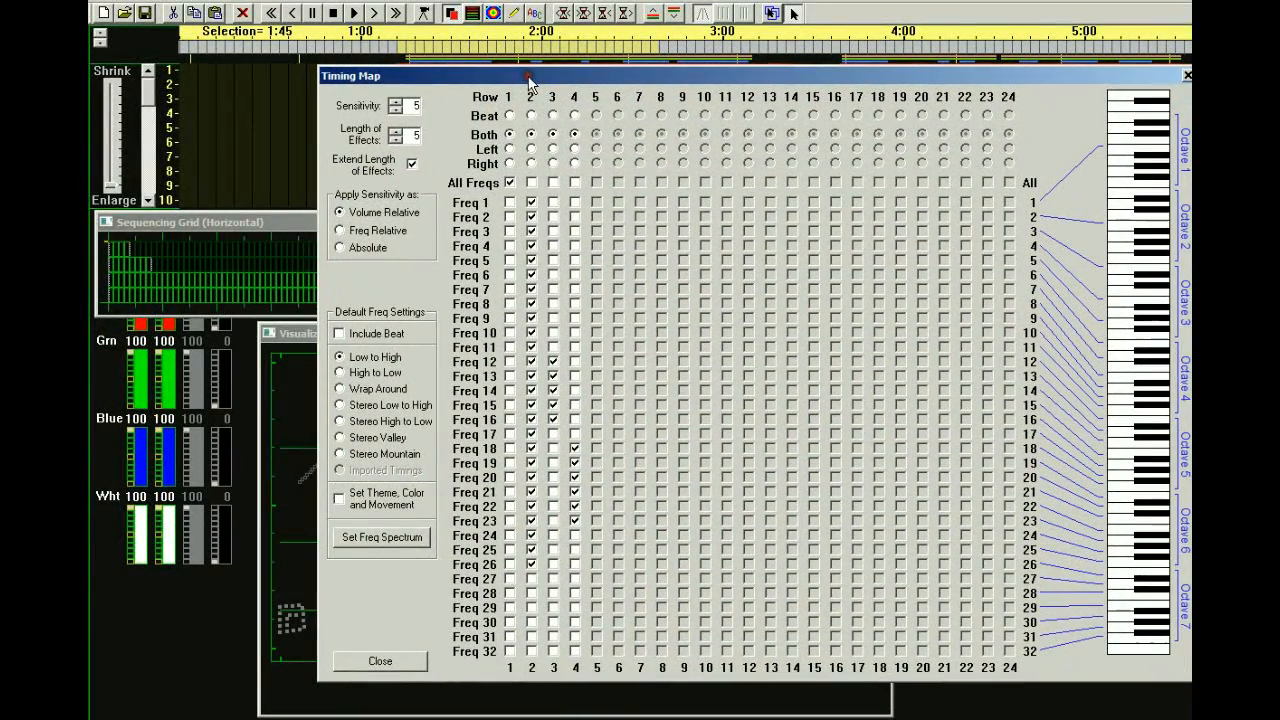
pyautogui.click(554, 183)
pyautogui.click(501, 77)
pyautogui.moveTo(501, 77); pyautogui.dragTo(1279, 88)
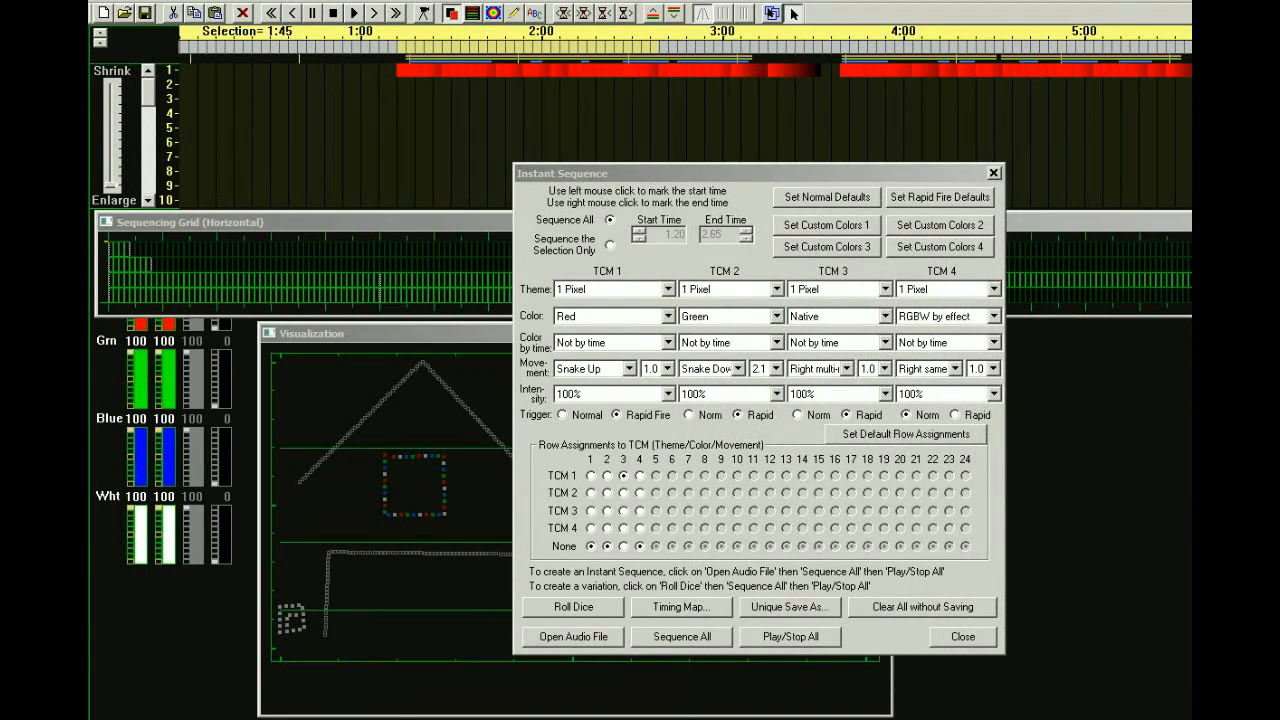
# - Regenerate the whole sequence, overwriting the old timings, and preview the row 3 effects on the uncovered house layout
pyautogui.click(684, 637)
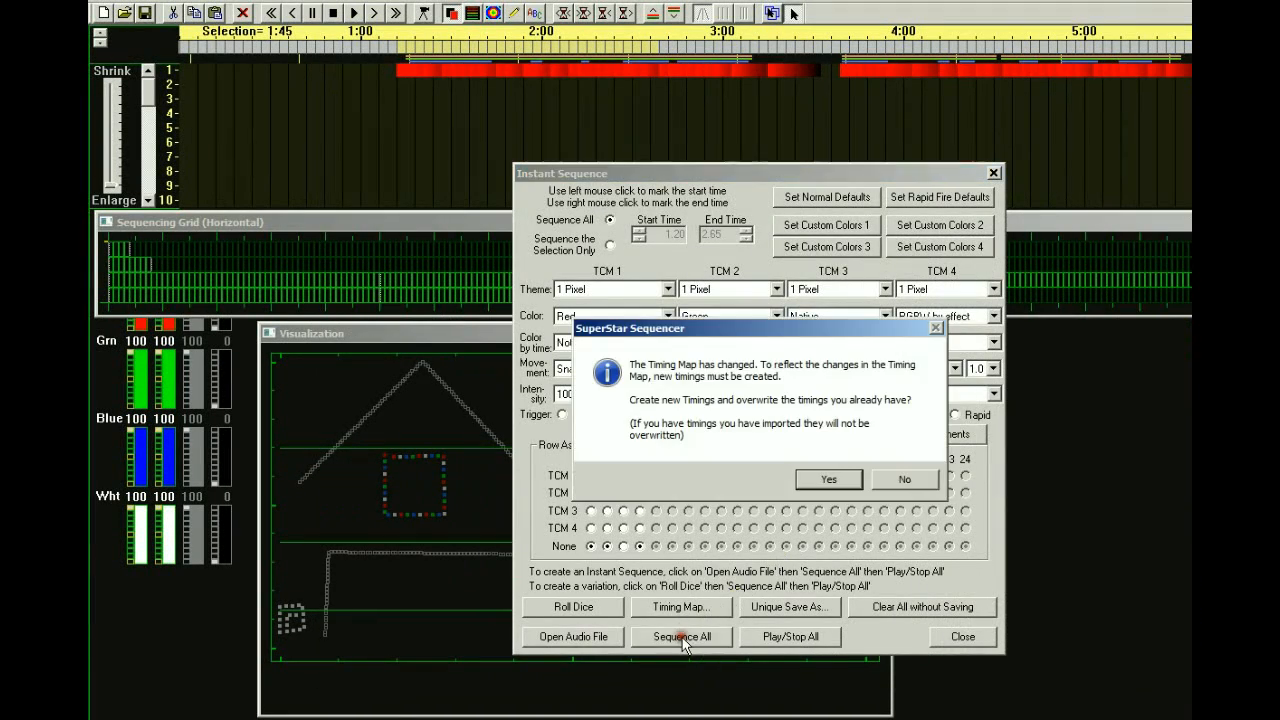
pyautogui.click(828, 478)
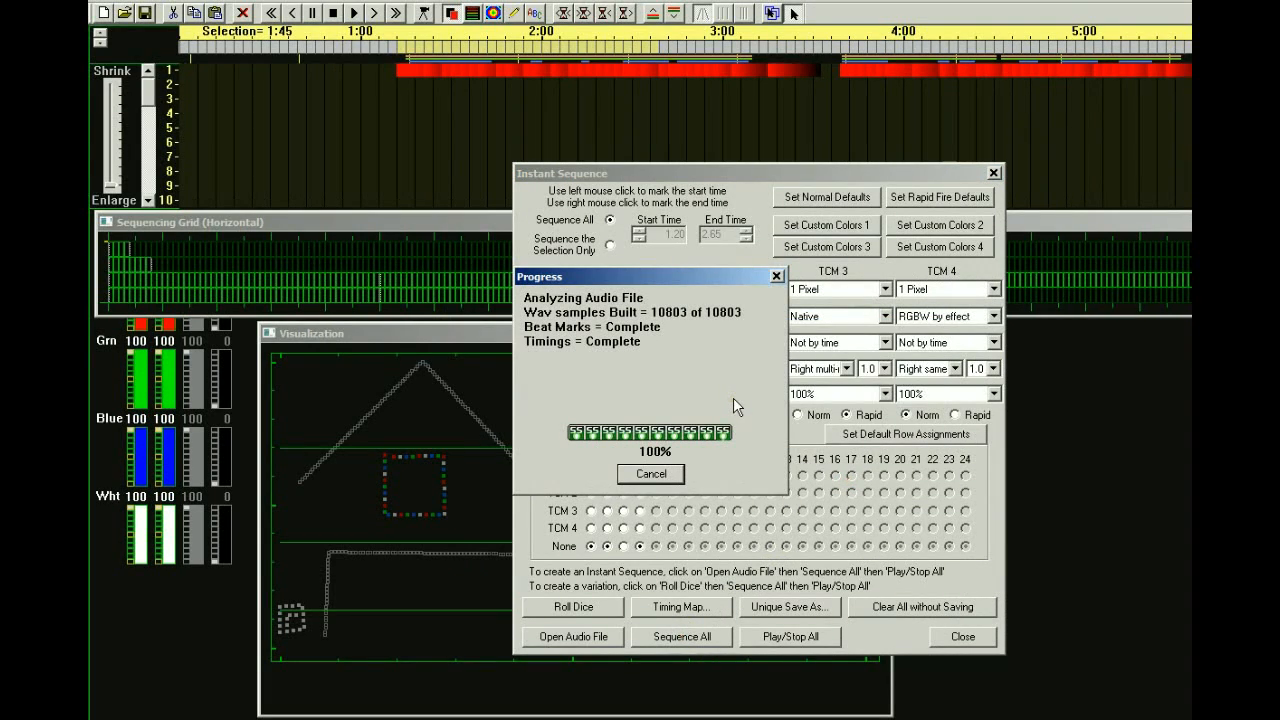
pyautogui.click(810, 470)
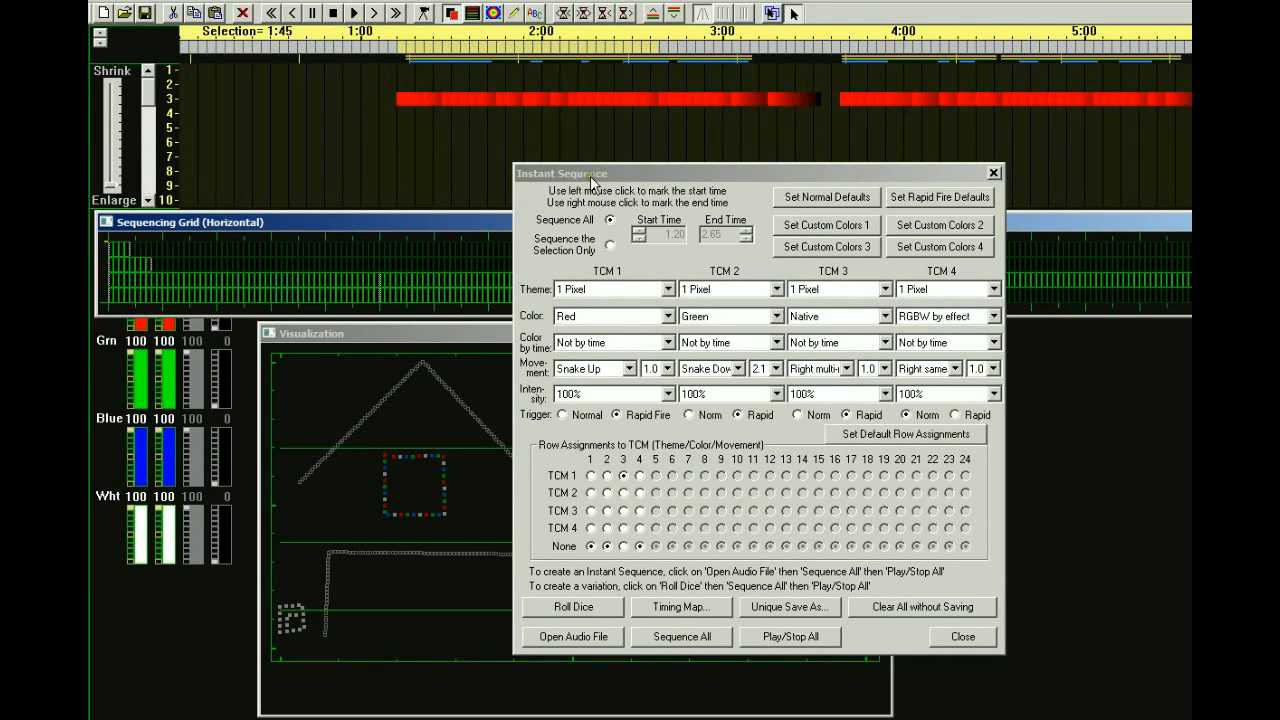
pyautogui.moveTo(608, 176); pyautogui.dragTo(1111, 190)
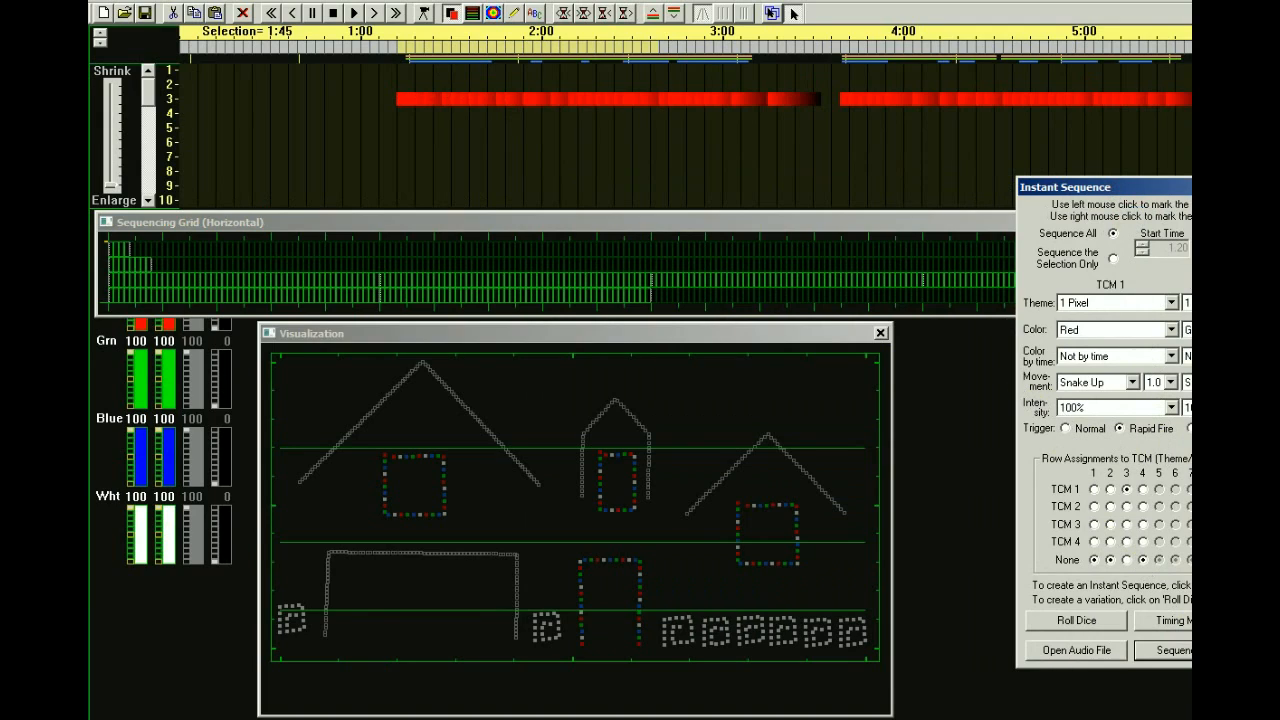
pyautogui.click(424, 13)
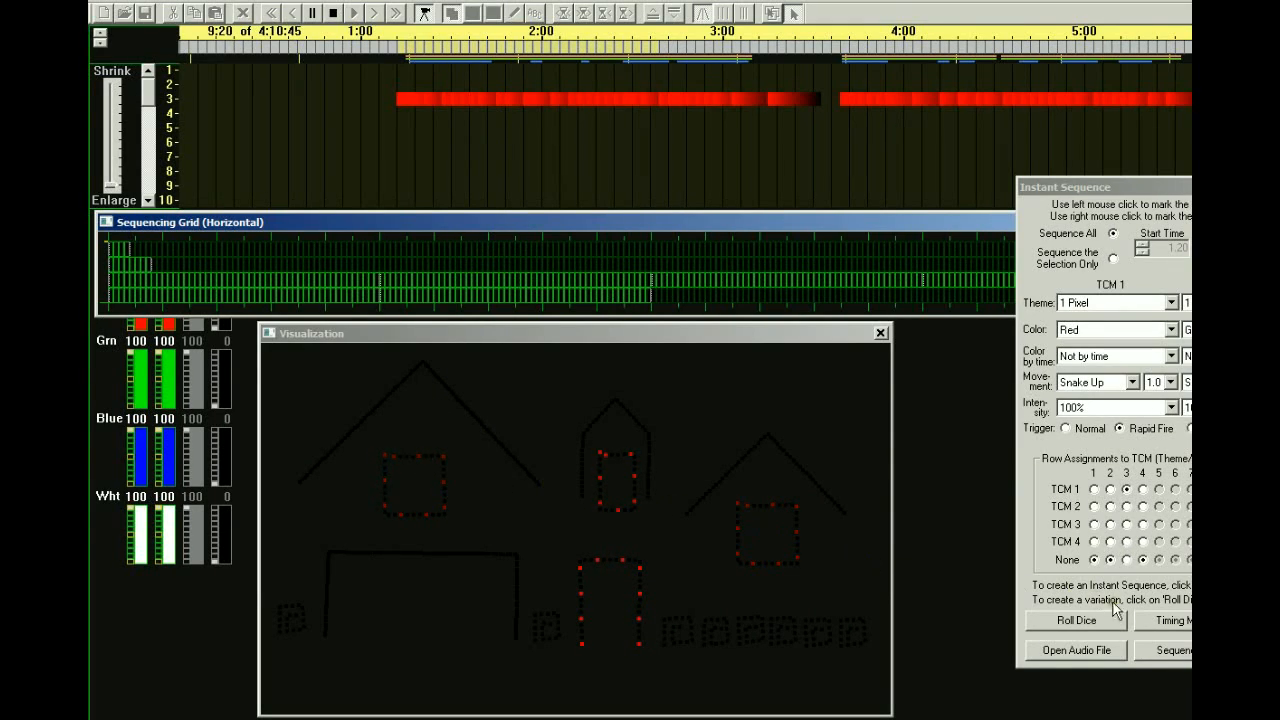
pyautogui.click(1166, 632)
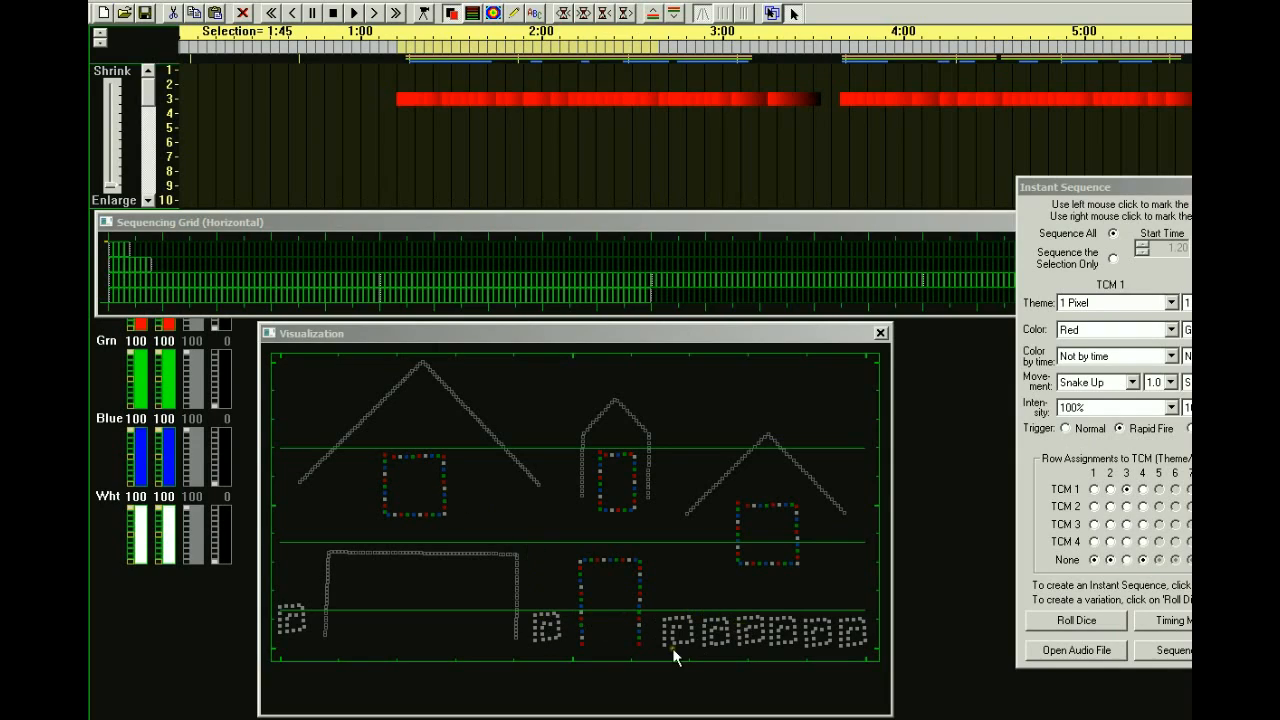
# - Bring the Instant Sequence settings back into view and set the TCM 1 color to Native
pyautogui.moveTo(1166, 186); pyautogui.dragTo(746, 194)
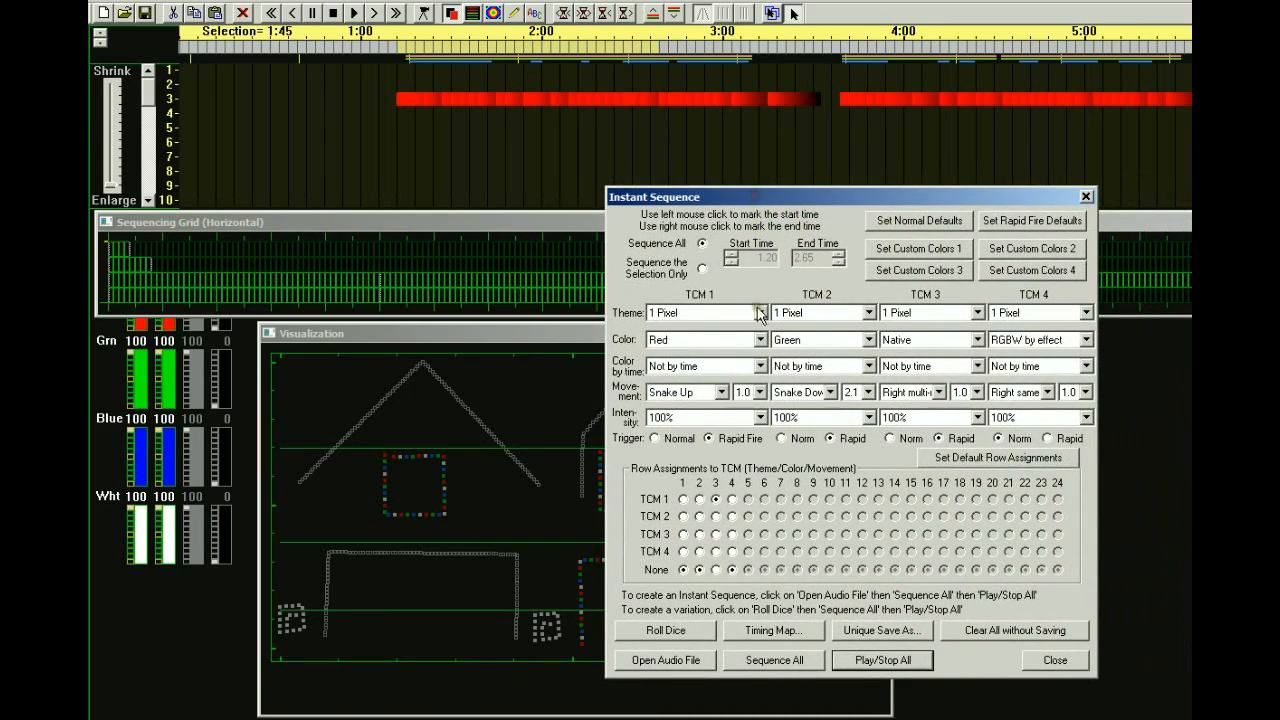
pyautogui.click(760, 340)
pyautogui.moveTo(761, 402); pyautogui.dragTo(760, 370)
pyautogui.click(686, 357)
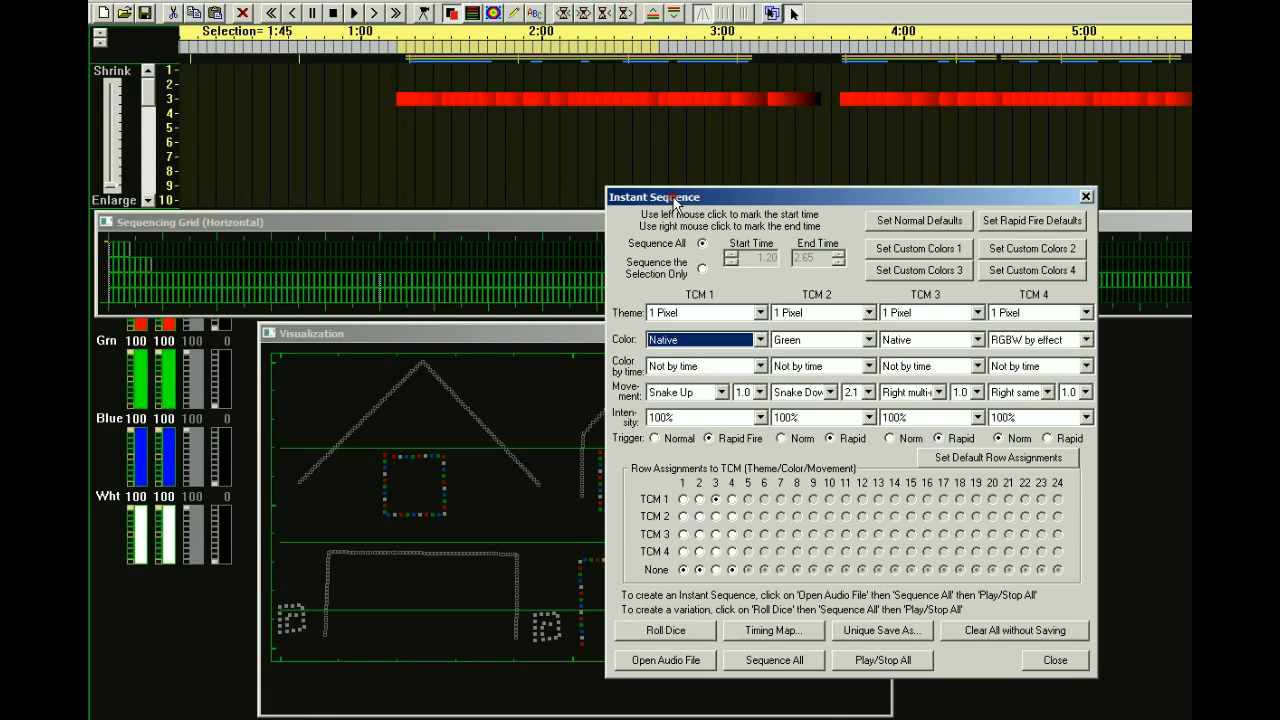
# - Regenerate the whole sequence with the native row 3 colors, erasing the current one, and preview it on the house layout
pyautogui.click(745, 665)
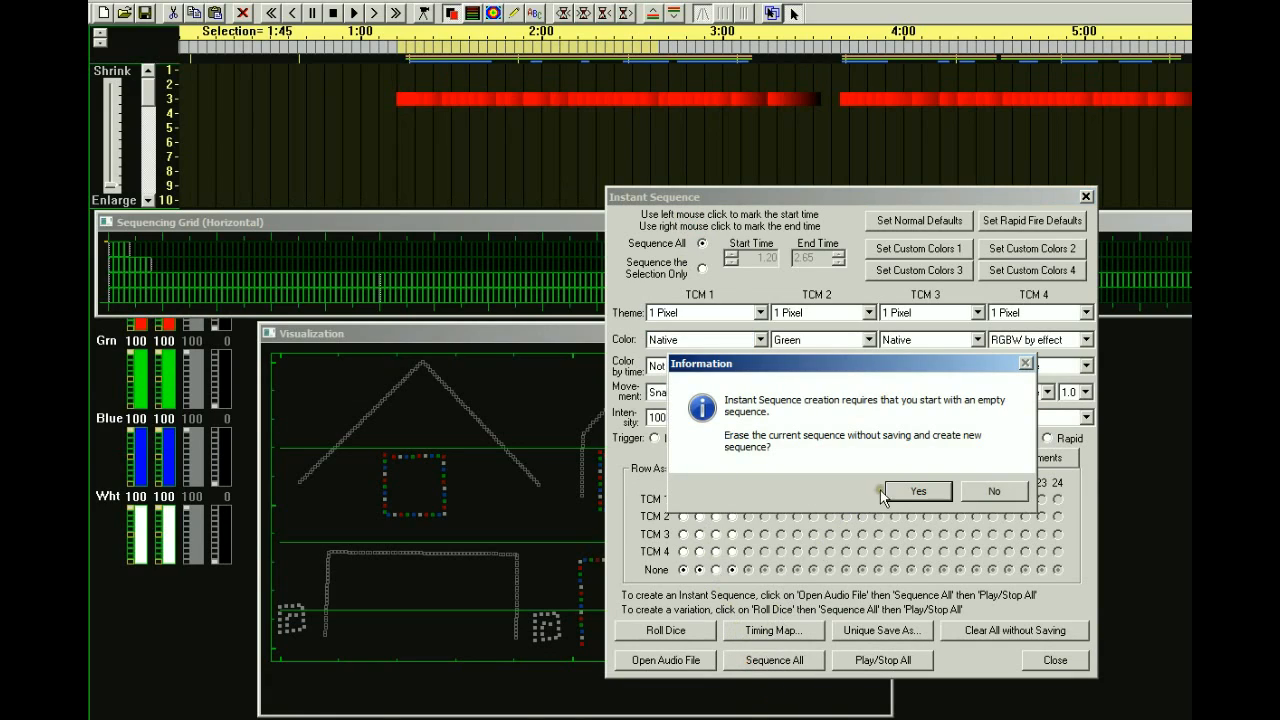
pyautogui.click(917, 492)
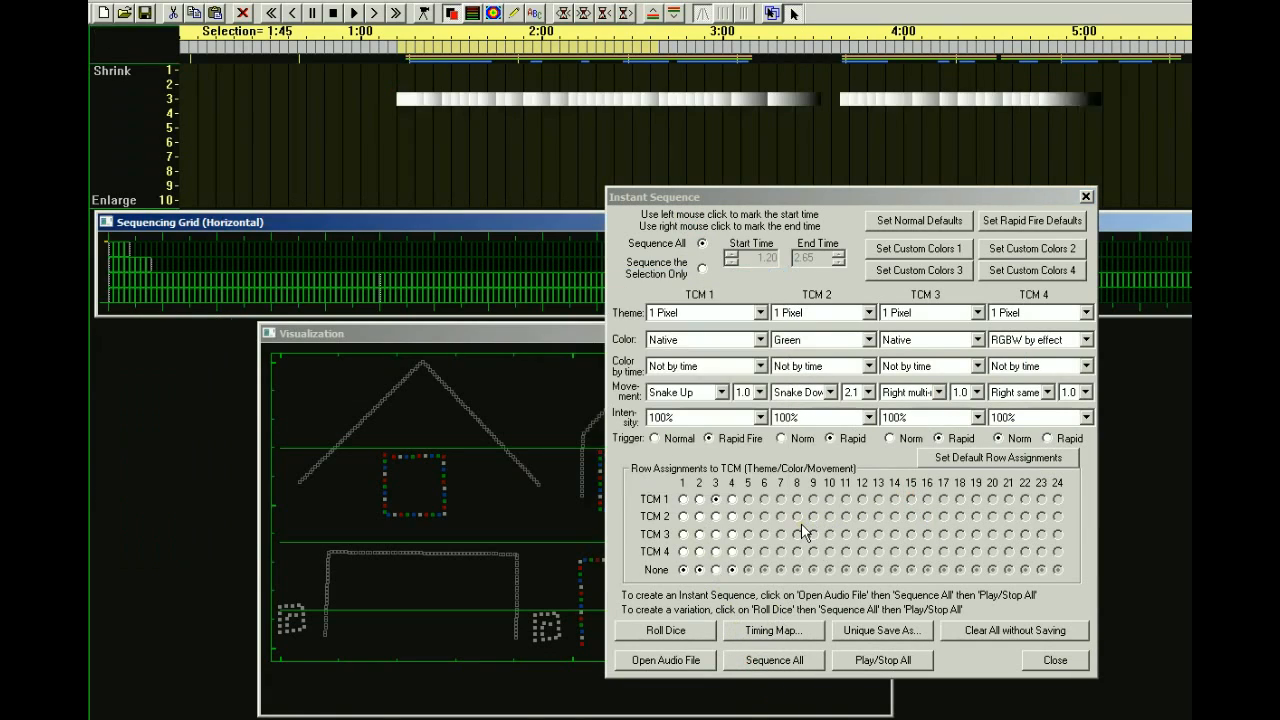
pyautogui.moveTo(752, 201); pyautogui.dragTo(1279, 226)
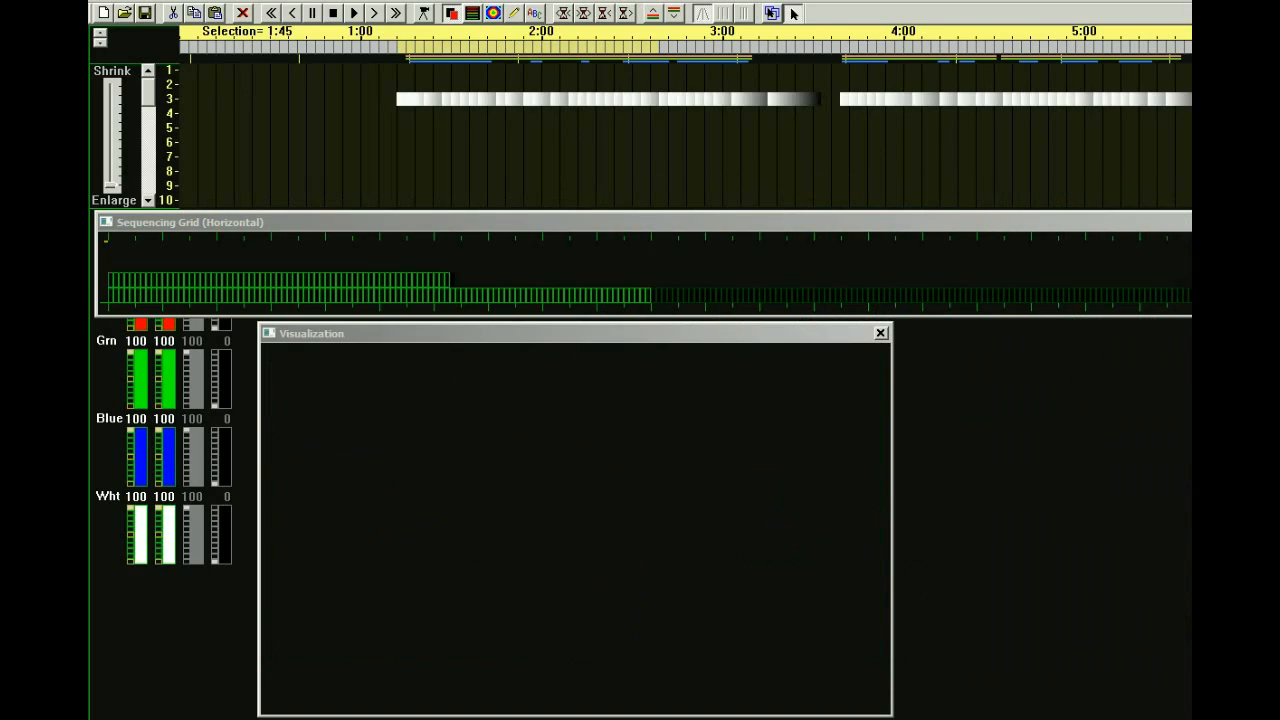
pyautogui.click(424, 12)
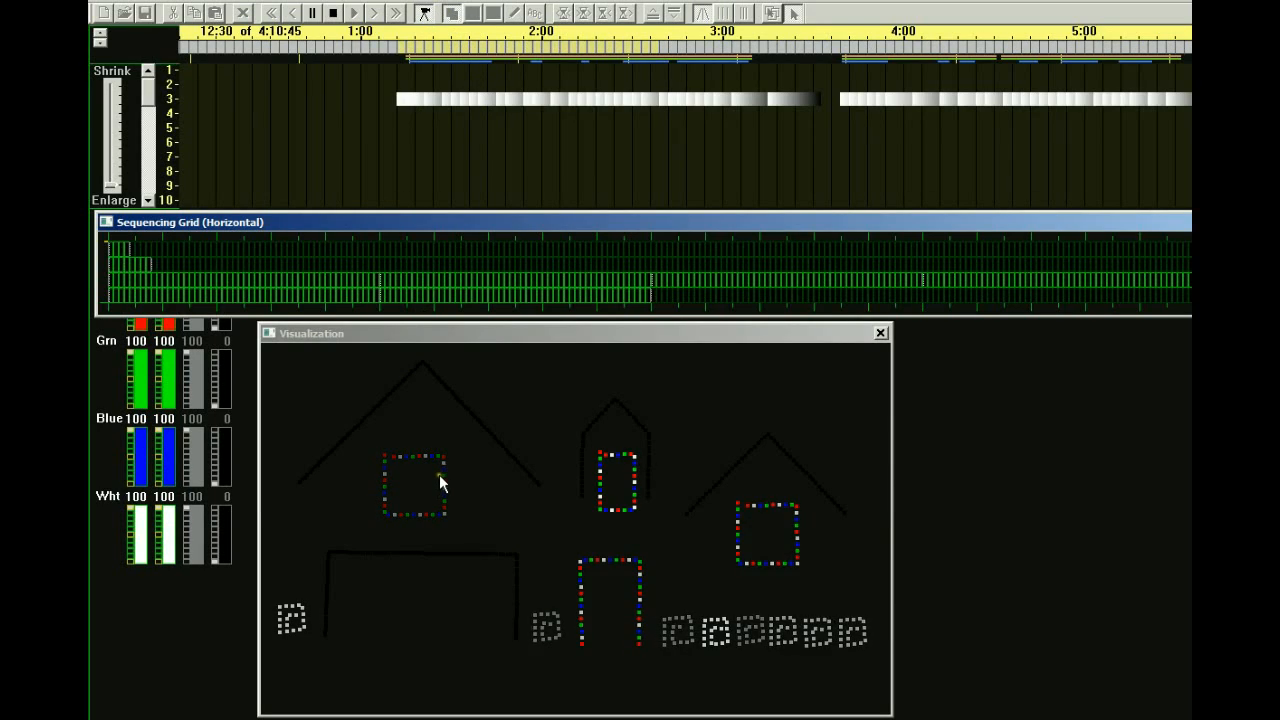
pyautogui.click(426, 14)
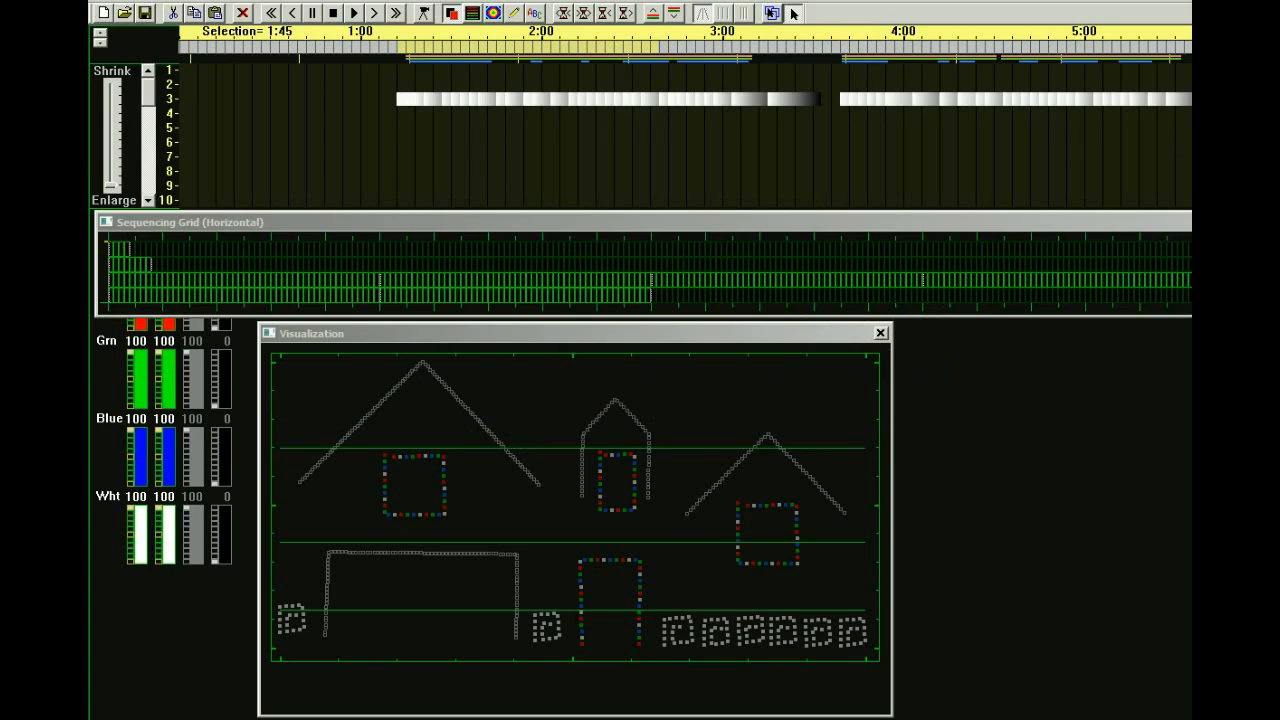
# - Limit row 3 to Freq 9 through Freq 13 in the Timing Map and uncover the Instant Sequence settings
pyautogui.moveTo(1279, 188); pyautogui.dragTo(640, 193)
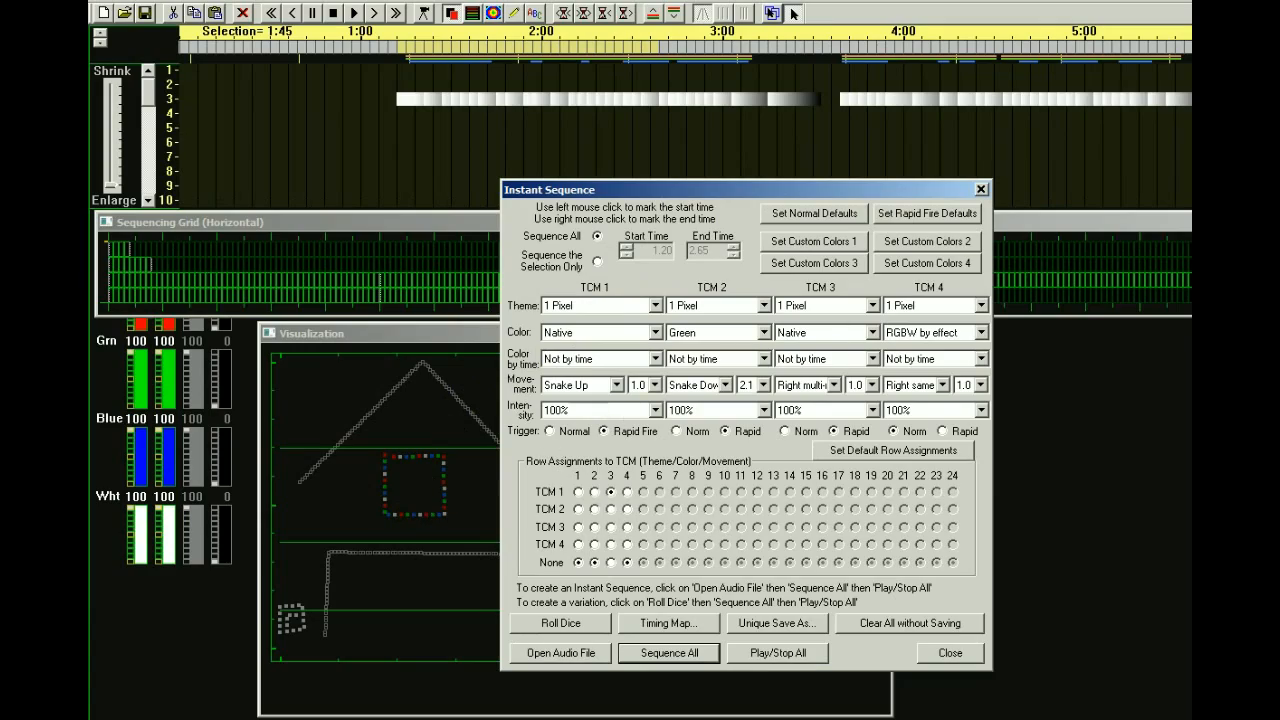
pyautogui.moveTo(1191, 72); pyautogui.dragTo(497, 52)
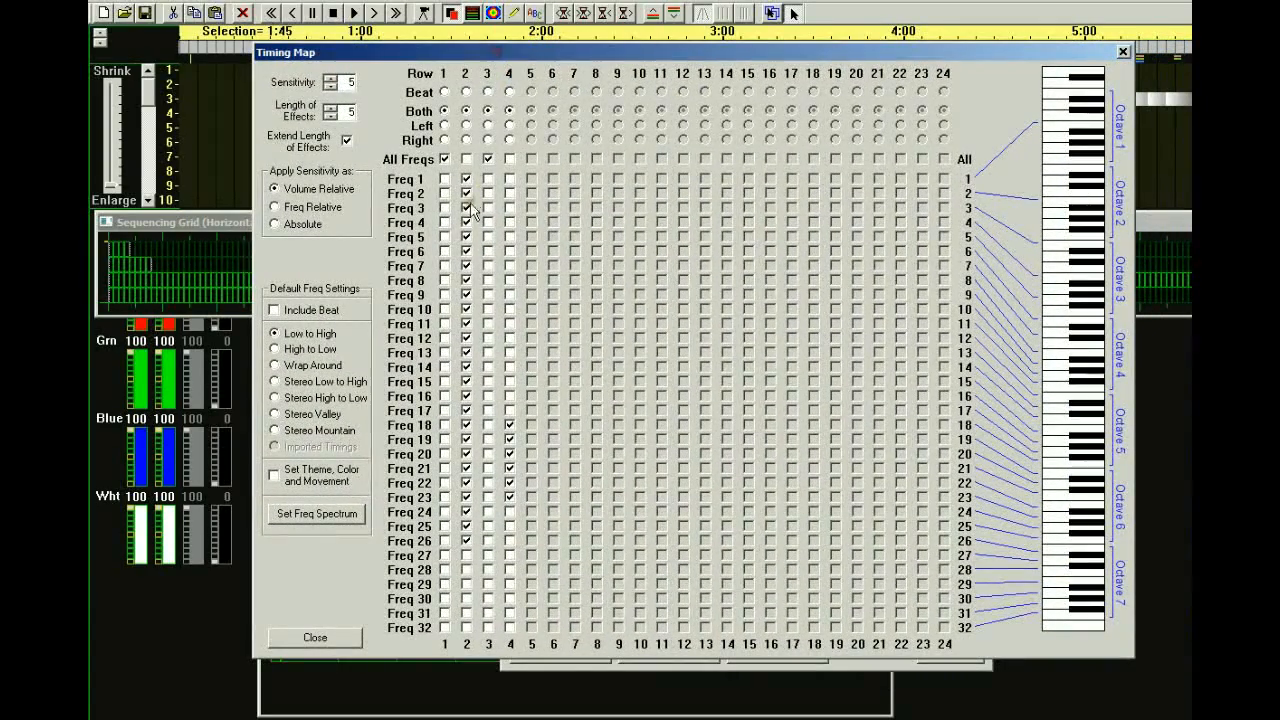
pyautogui.click(487, 339)
pyautogui.click(487, 353)
pyautogui.click(487, 324)
pyautogui.click(487, 309)
pyautogui.click(488, 295)
pyautogui.moveTo(427, 54); pyautogui.dragTo(1277, 85)
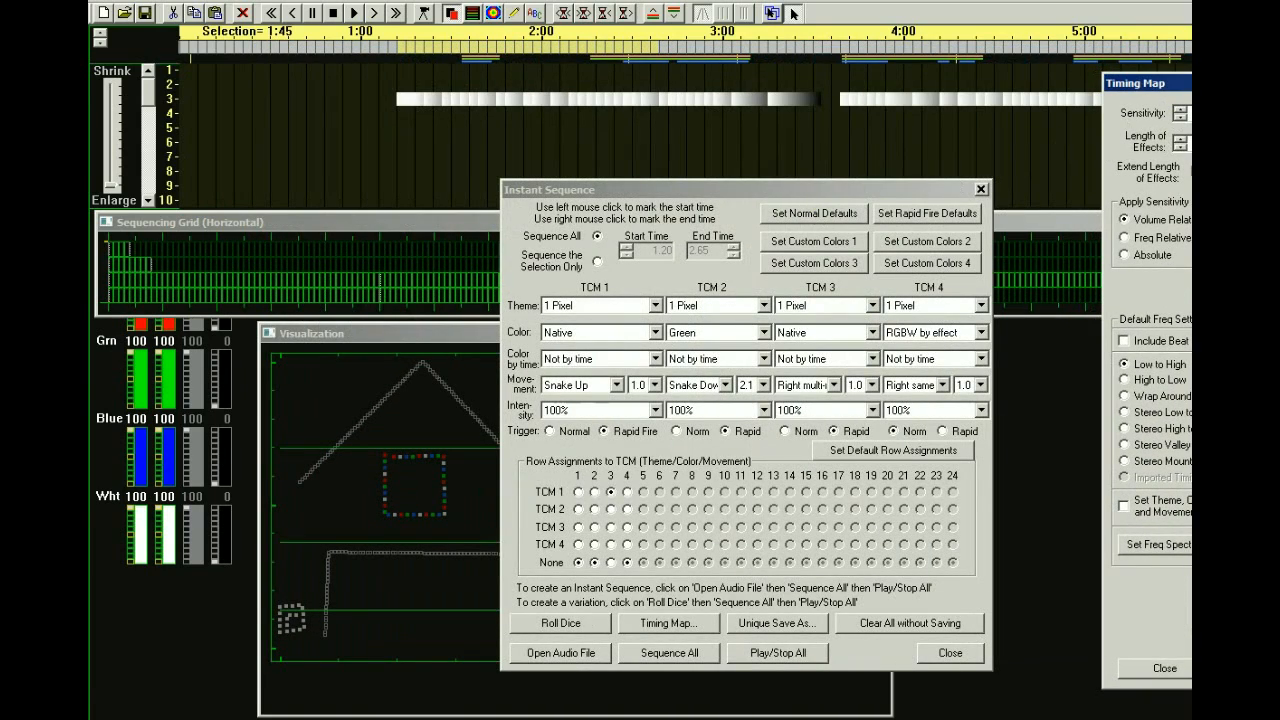
pyautogui.moveTo(1150, 83); pyautogui.dragTo(1231, 74)
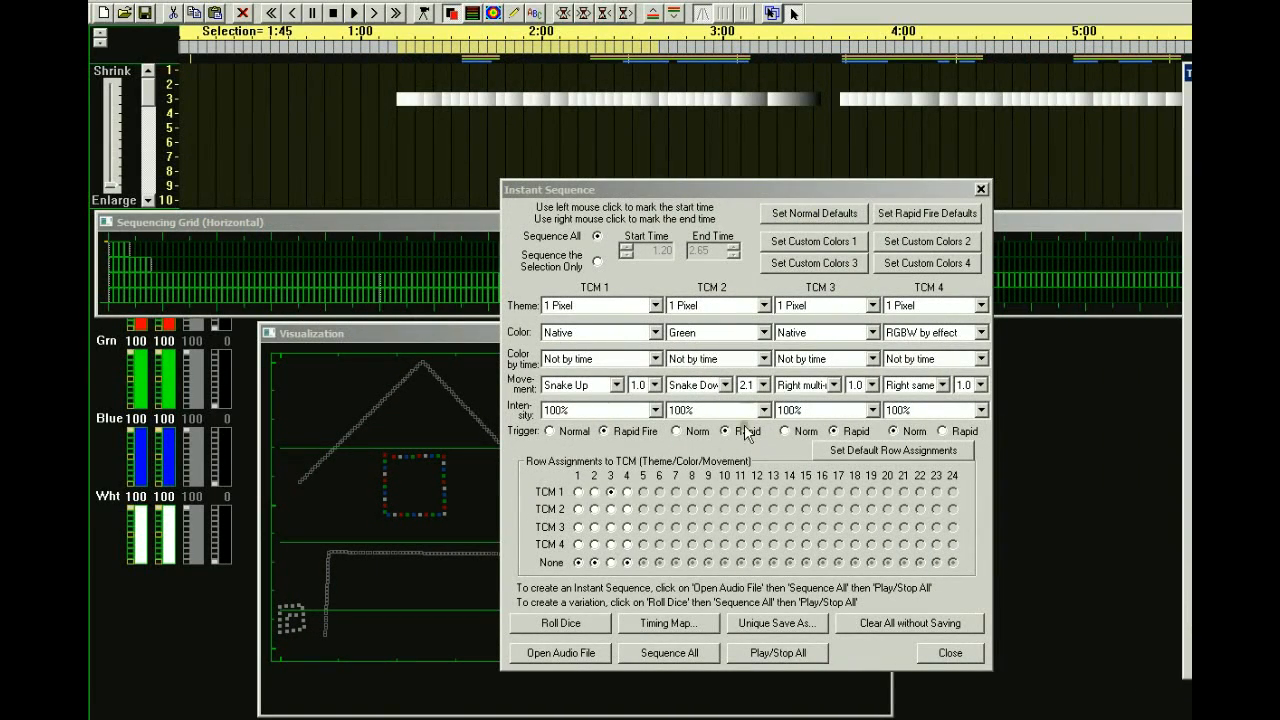
# - Regenerate the whole sequence using the reduced row 3 frequencies and preview the slower effects on the house layout
pyautogui.click(668, 653)
pyautogui.click(795, 497)
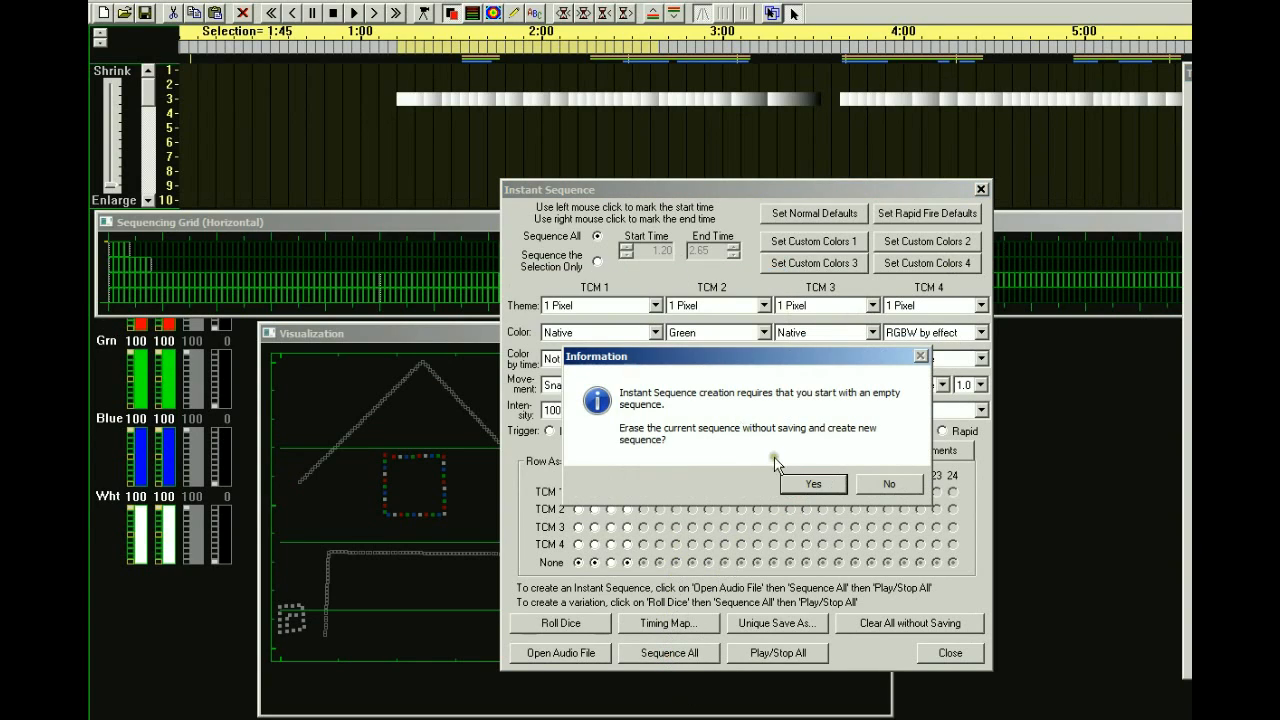
pyautogui.click(811, 484)
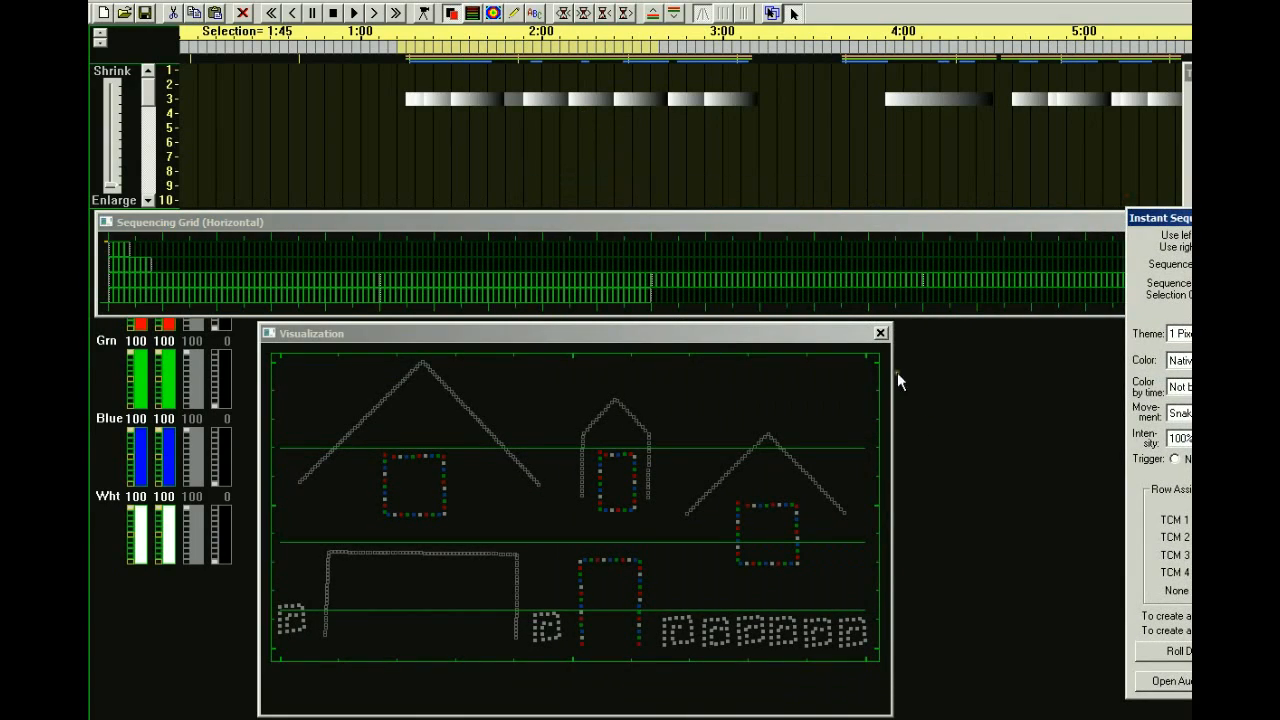
pyautogui.click(424, 13)
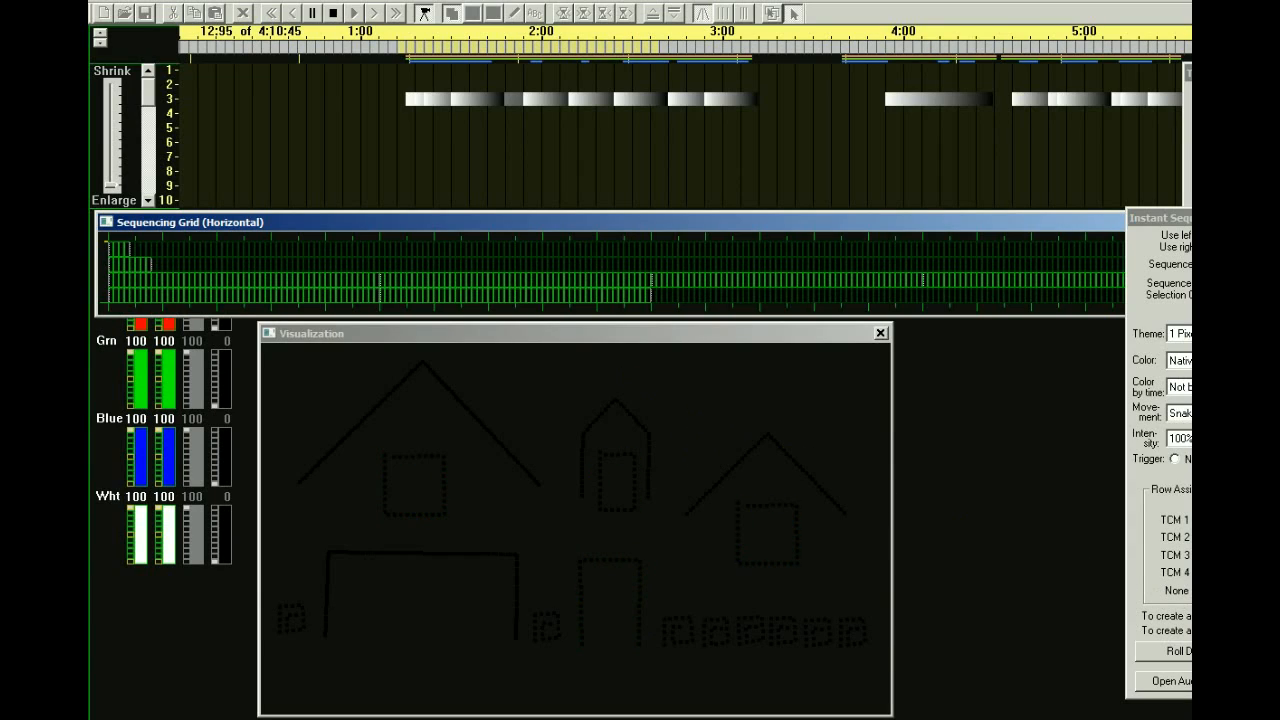
pyautogui.press('space')
# - Assign row 1 to TCM 1 and row 3 to TCM 3, and check both rows' frequencies in the Timing Map
pyautogui.moveTo(1275, 216); pyautogui.dragTo(786, 212)
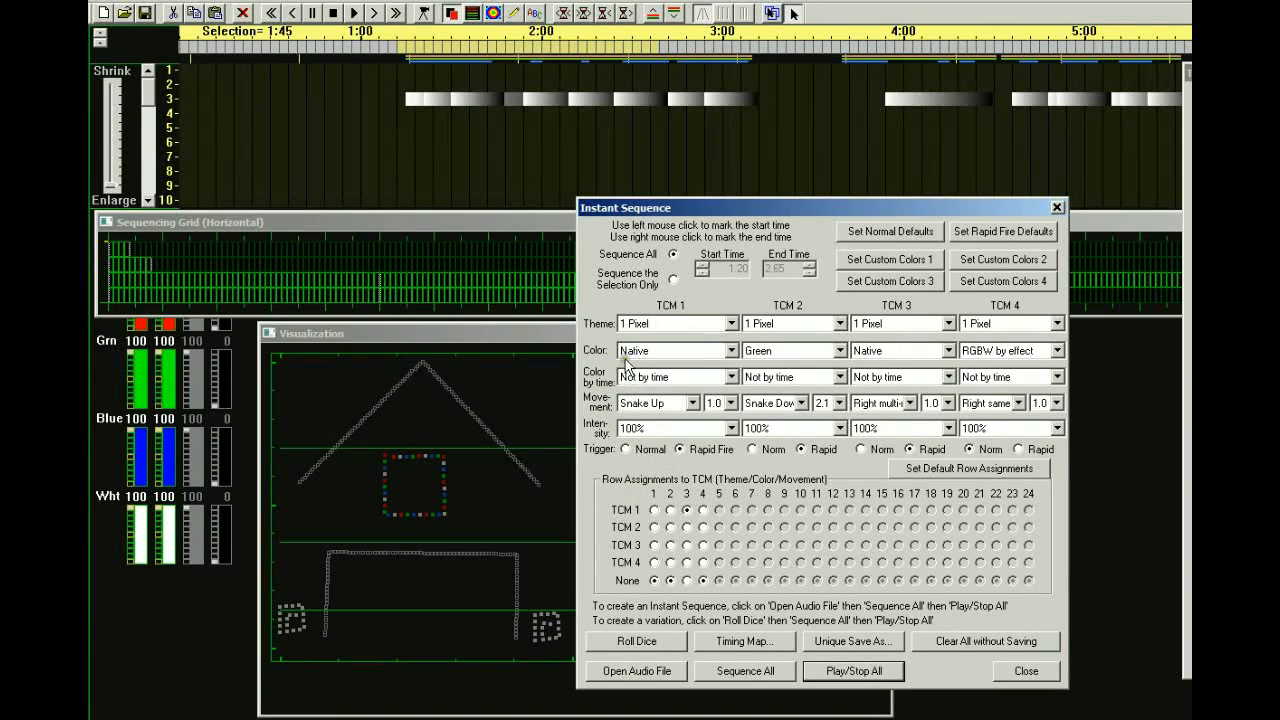
pyautogui.click(654, 511)
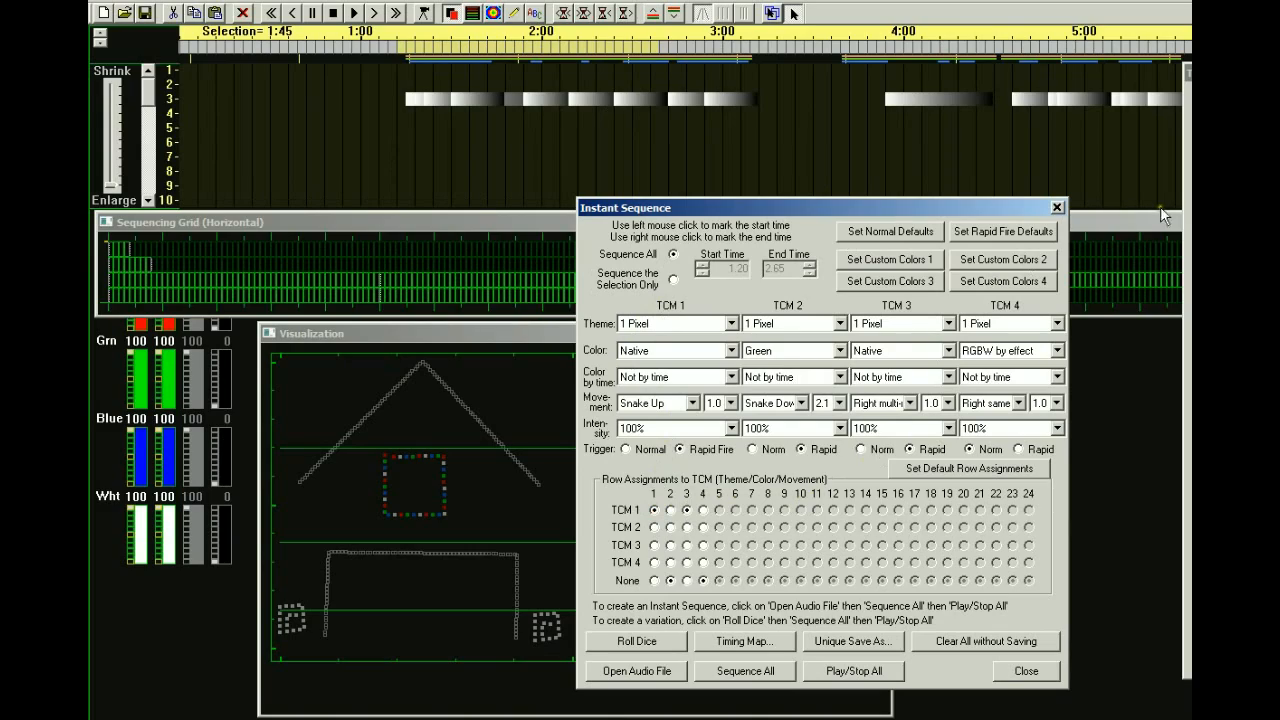
pyautogui.click(744, 641)
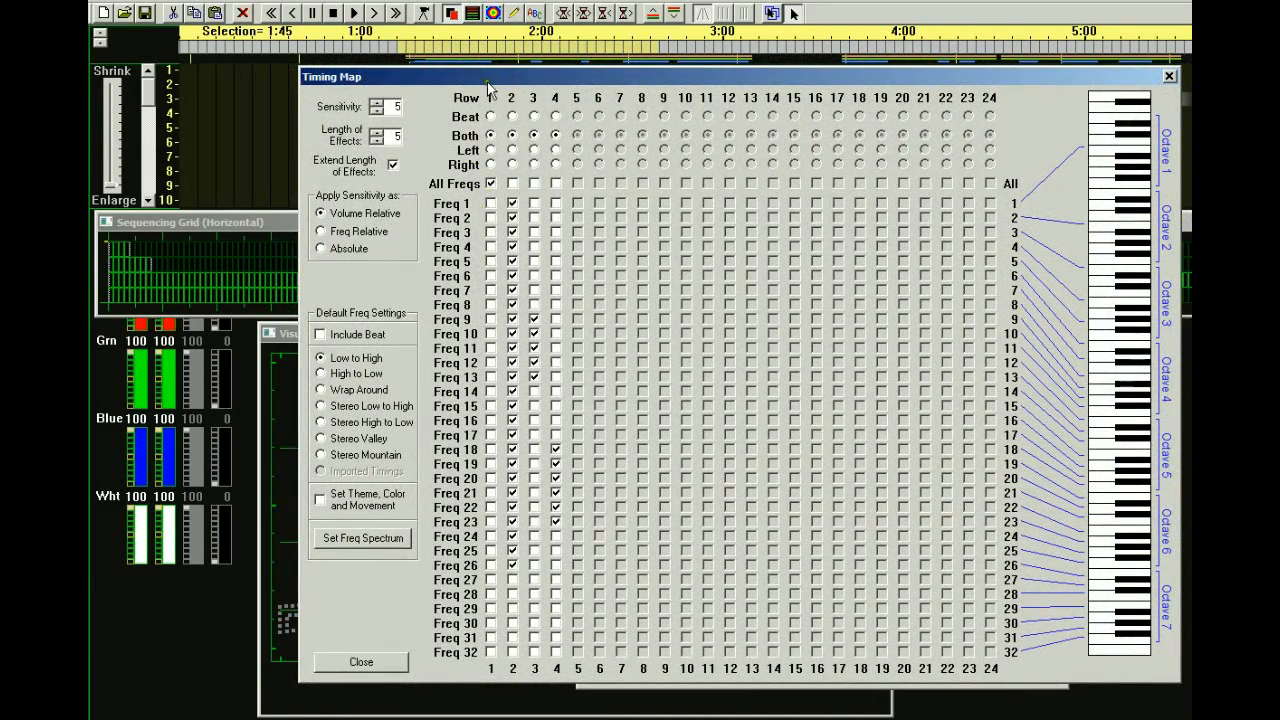
pyautogui.press('Escape')
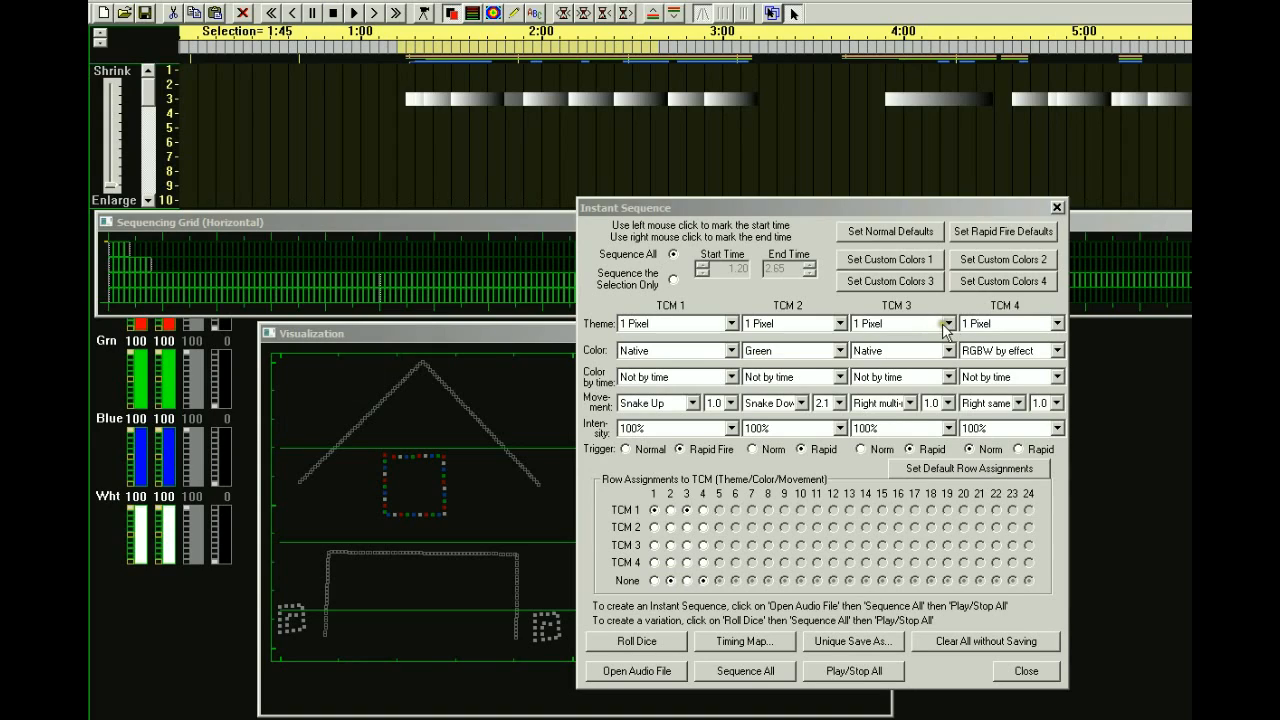
pyautogui.click(686, 545)
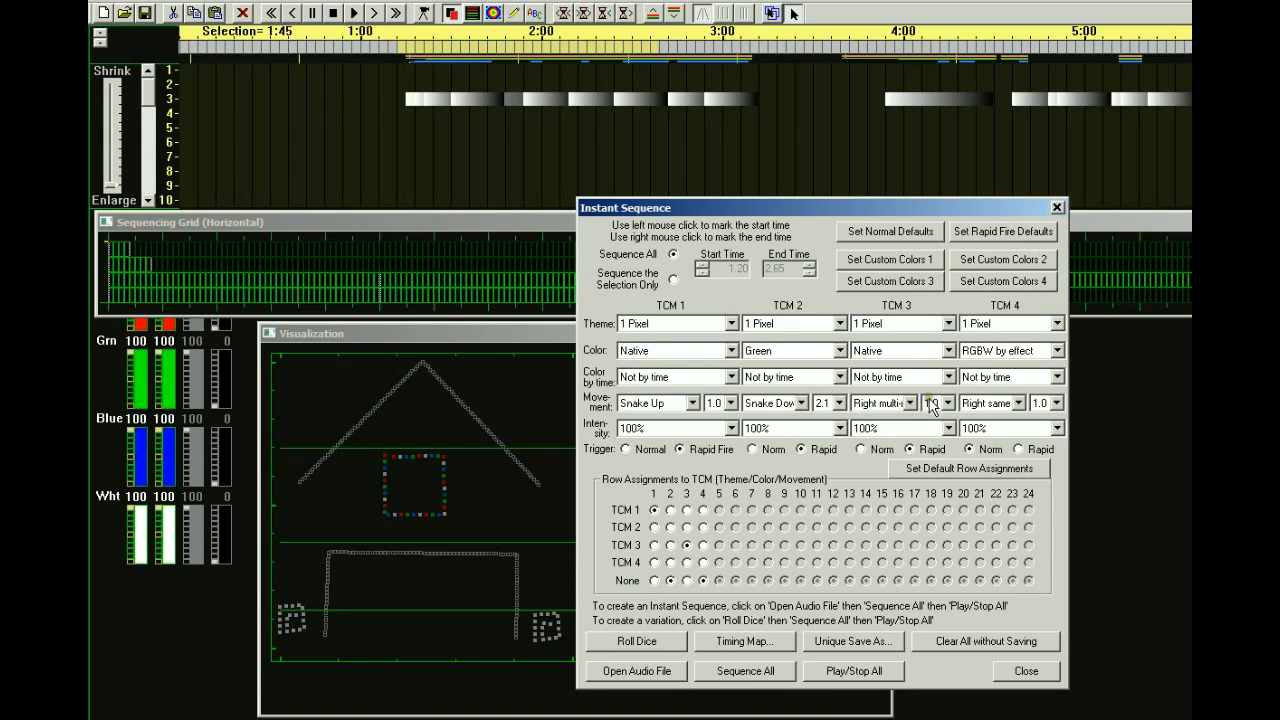
pyautogui.moveTo(1191, 60); pyautogui.dragTo(680, 72)
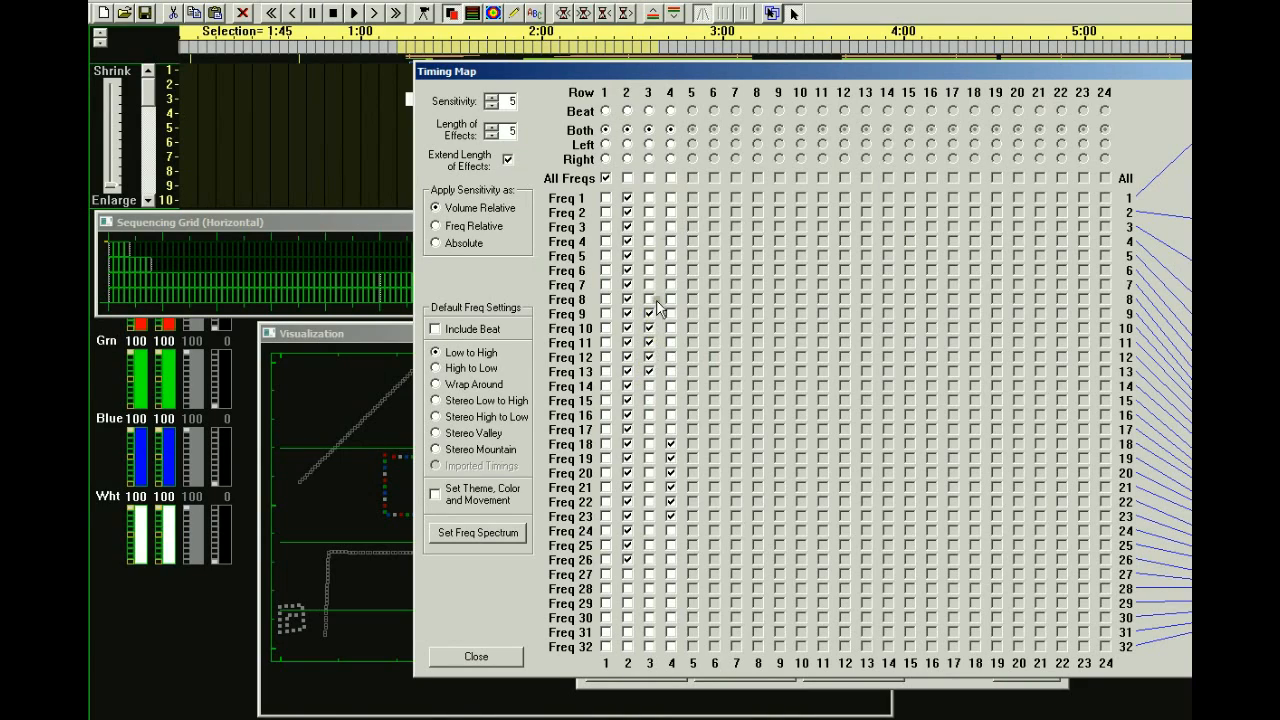
pyautogui.moveTo(649, 68); pyautogui.dragTo(1279, 72)
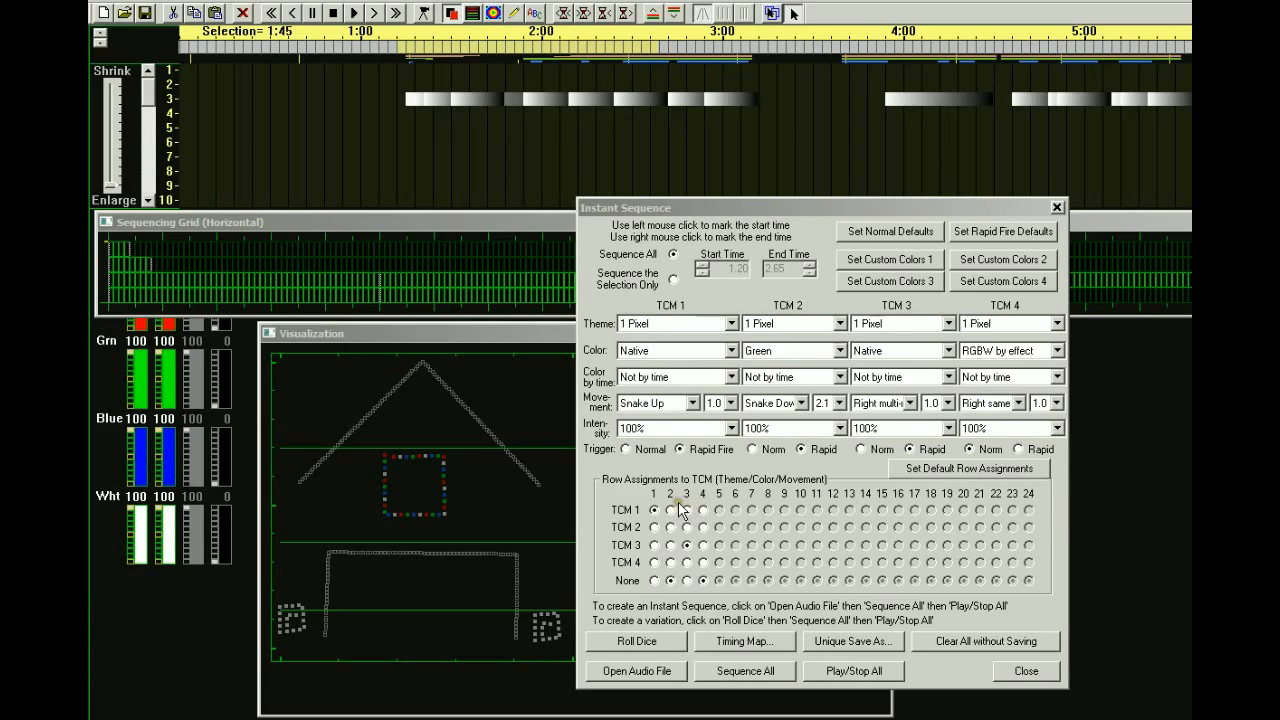
# - Regenerate the whole sequence with rows 1 and 3, erasing the current one, and preview the combined effects on the uncovered house layout
pyautogui.click(752, 671)
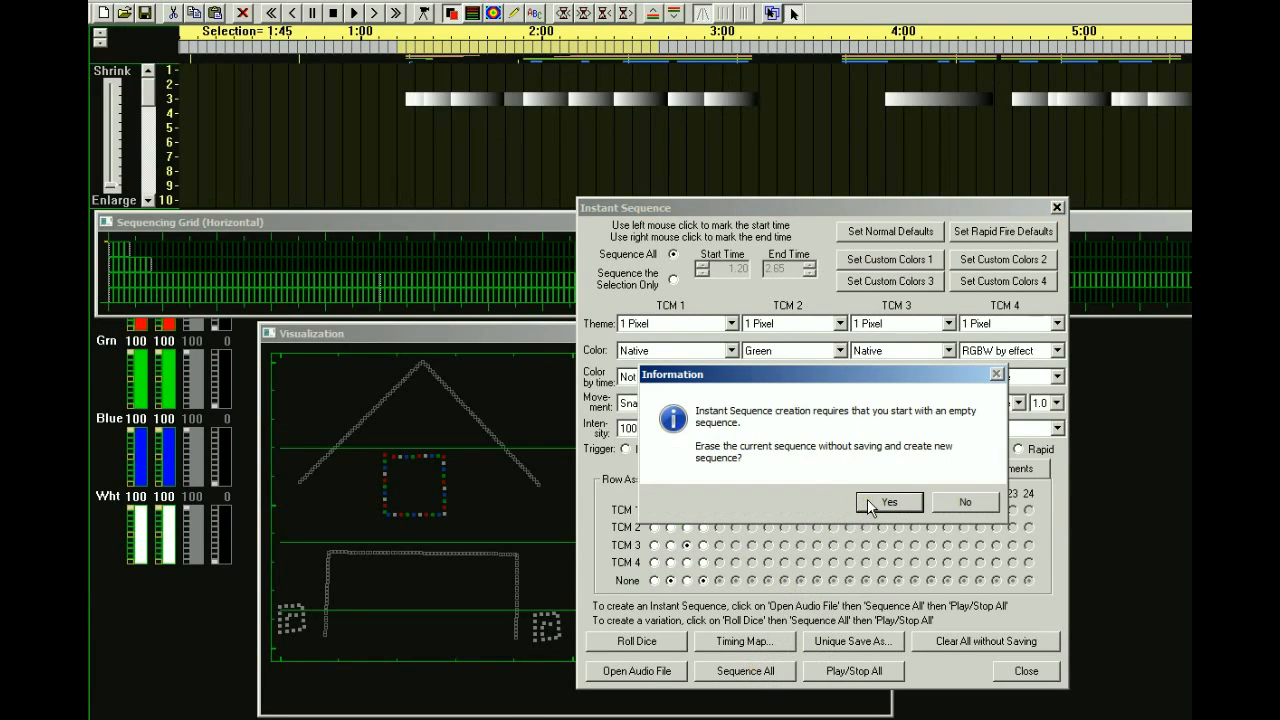
pyautogui.click(868, 503)
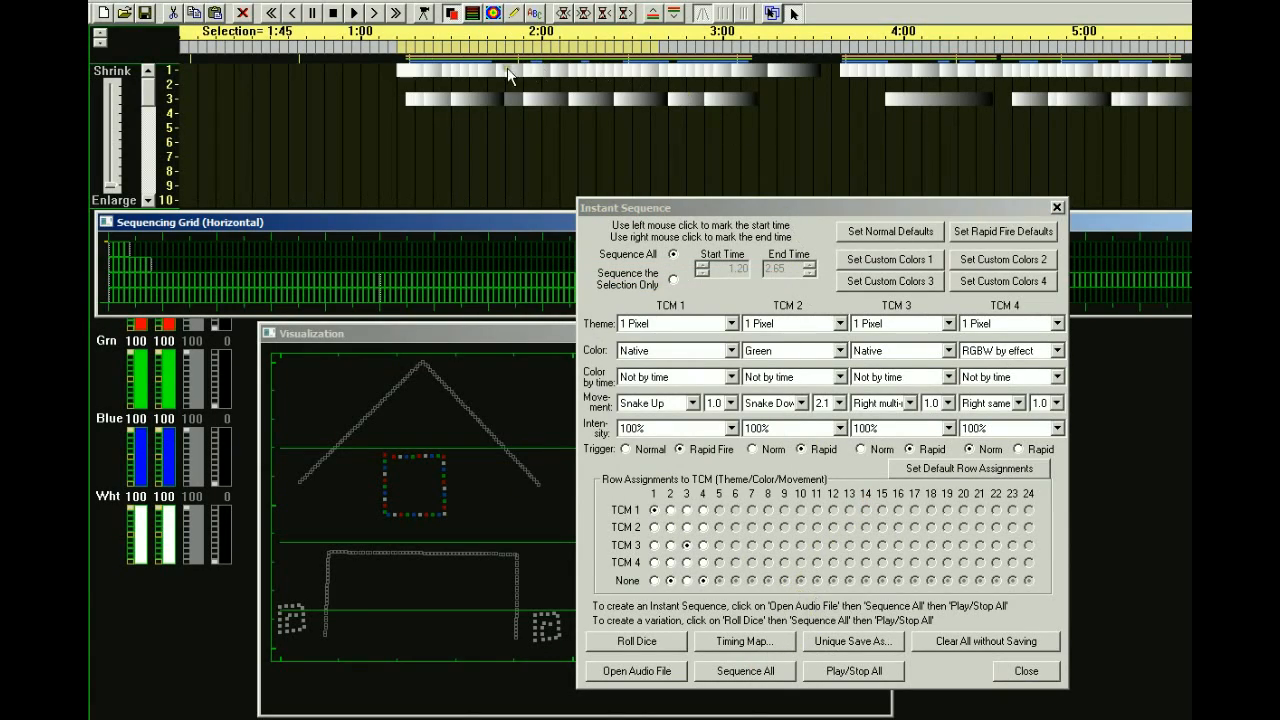
pyautogui.moveTo(716, 217); pyautogui.dragTo(1191, 220)
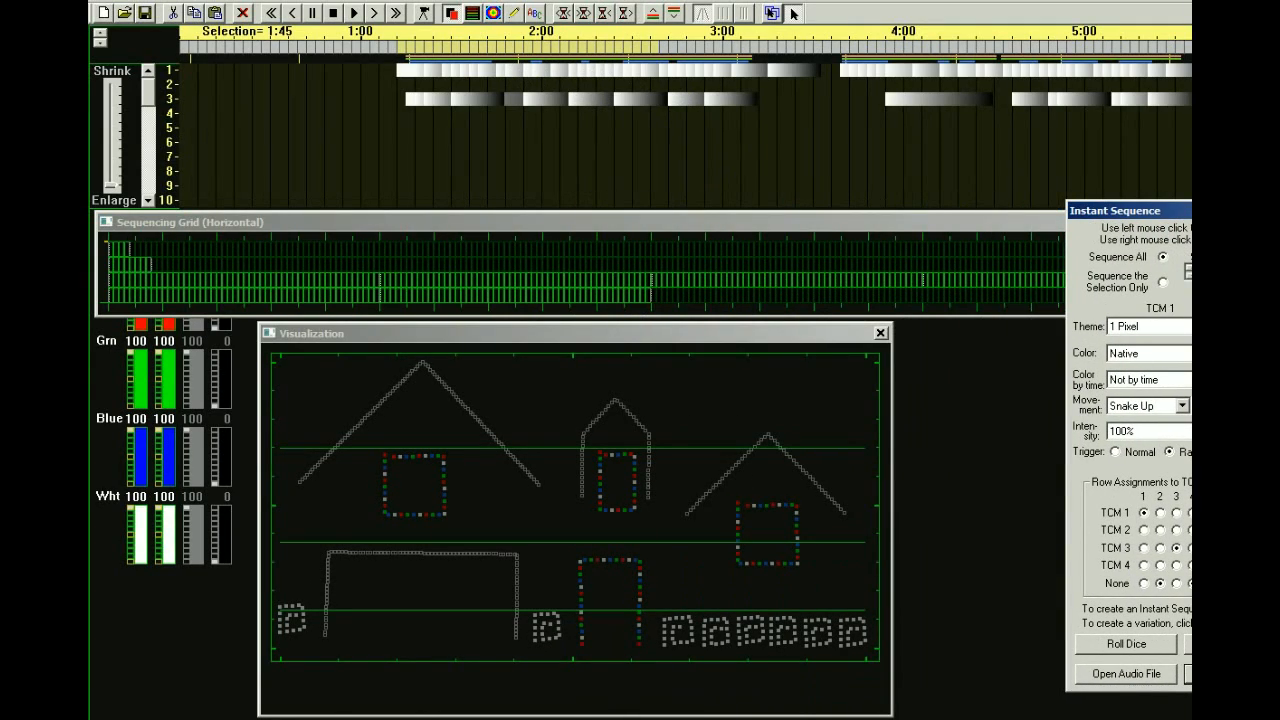
pyautogui.click(1189, 674)
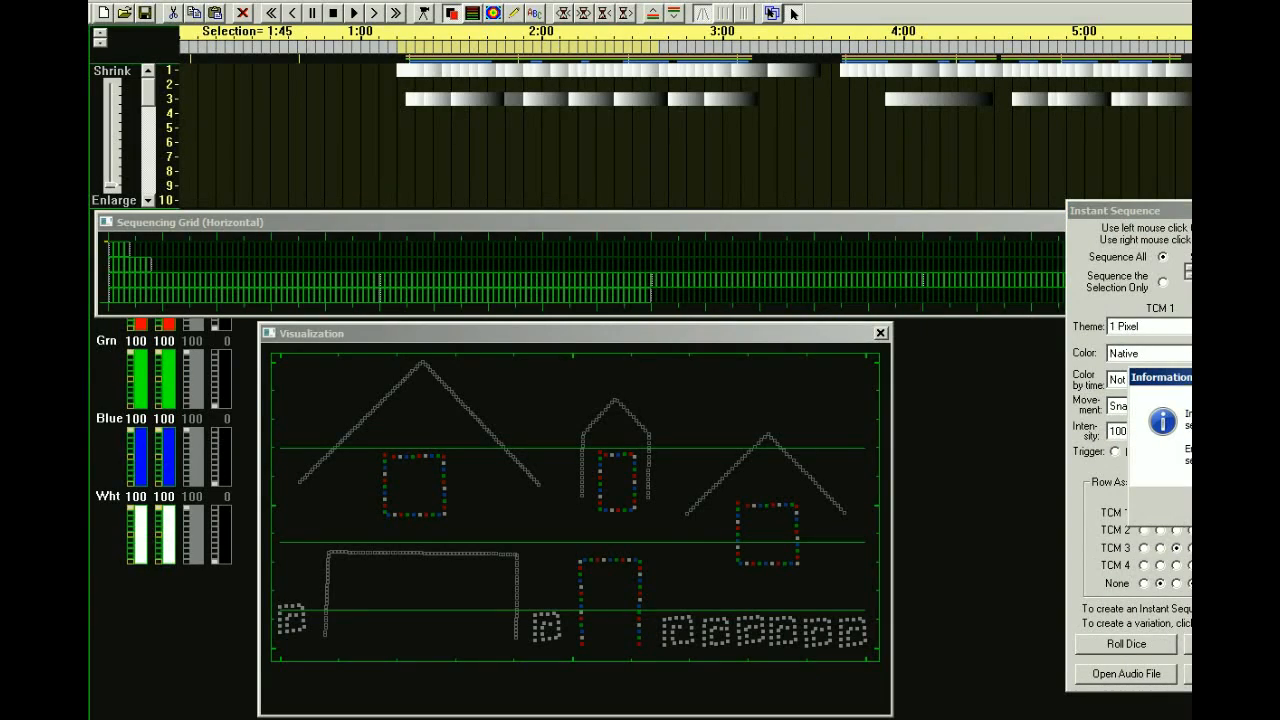
pyautogui.press('Return')
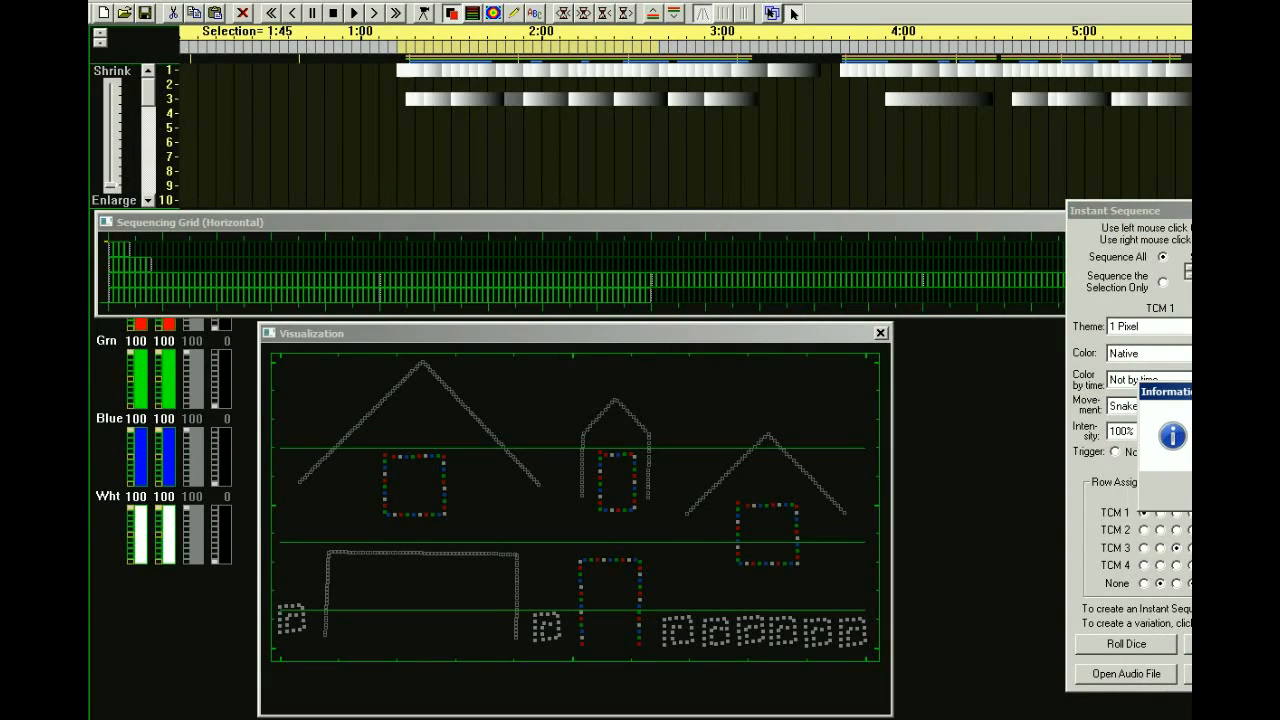
pyautogui.press('Return')
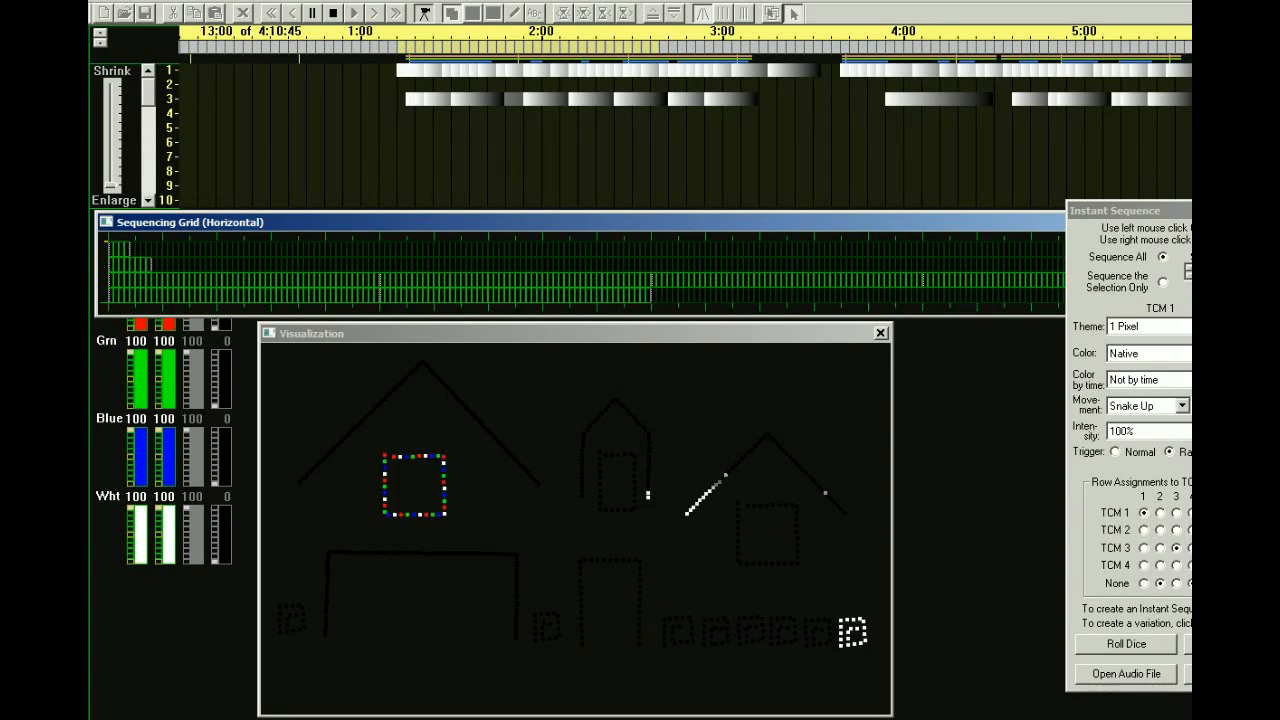
pyautogui.press('space')
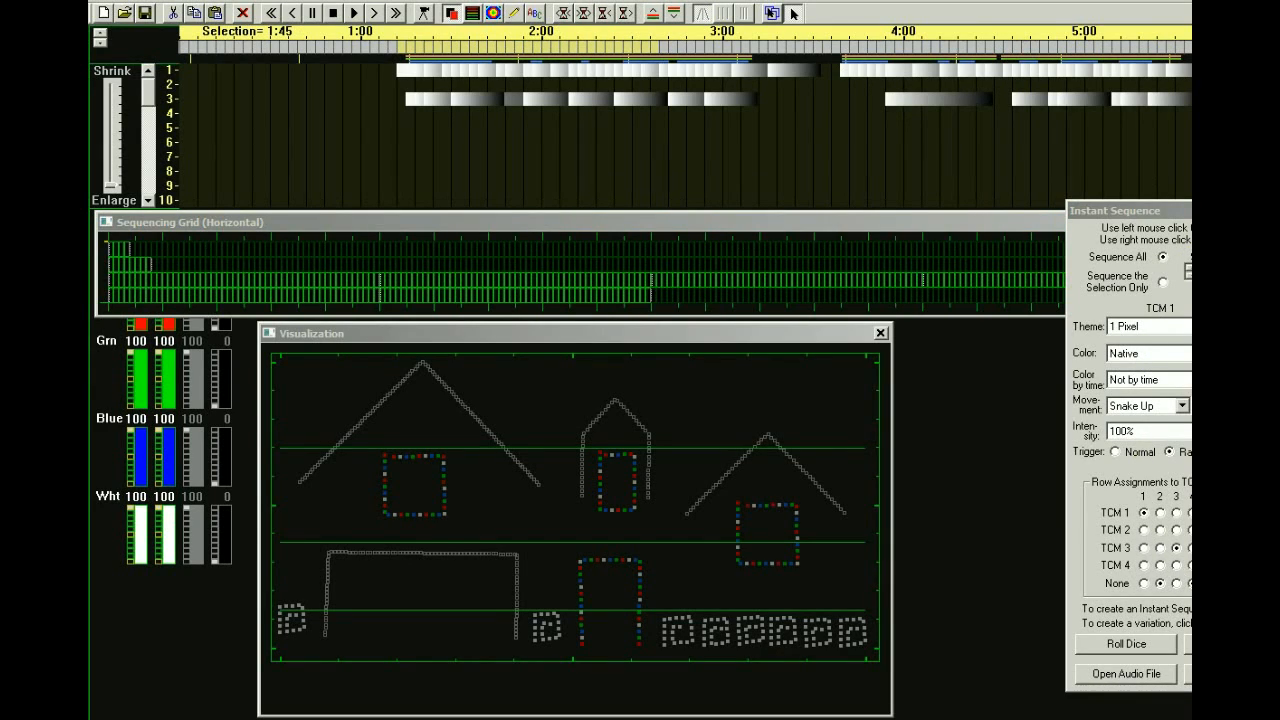
# - Bring the Instant Sequence settings back into view and set the TCM 3 color to Custom Colors3 by group
pyautogui.moveTo(1224, 210); pyautogui.dragTo(621, 208)
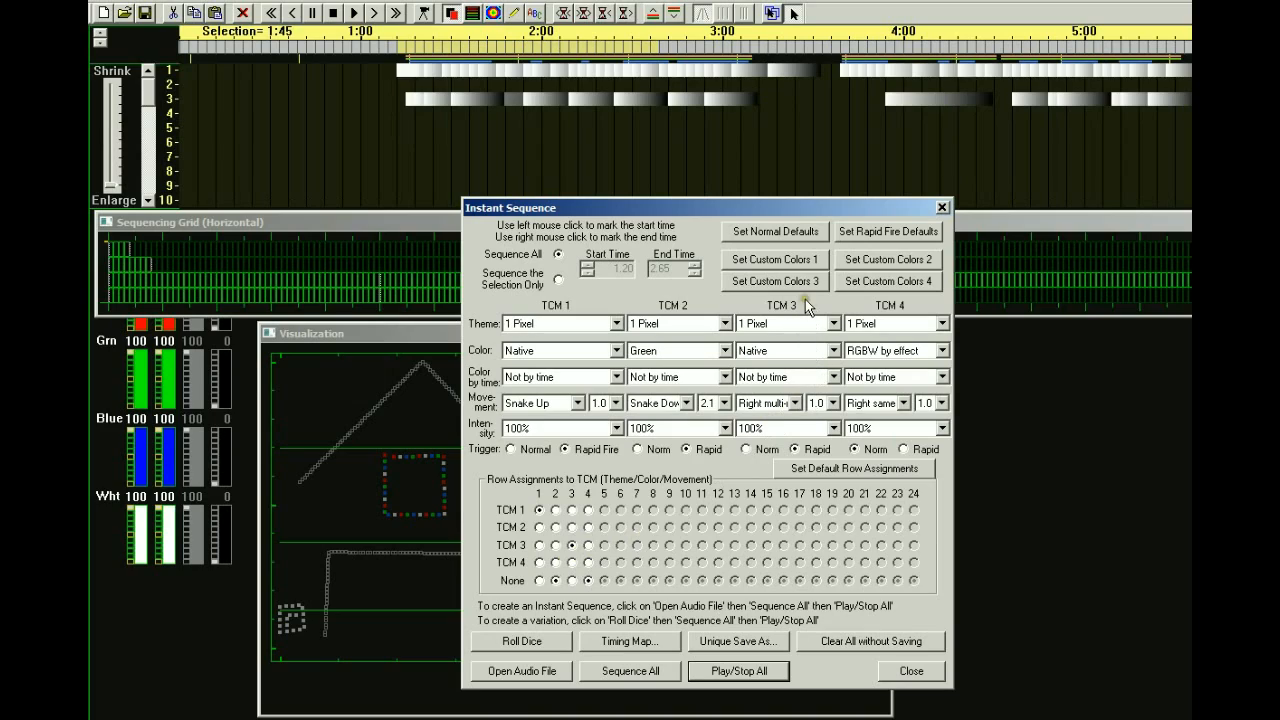
pyautogui.click(833, 350)
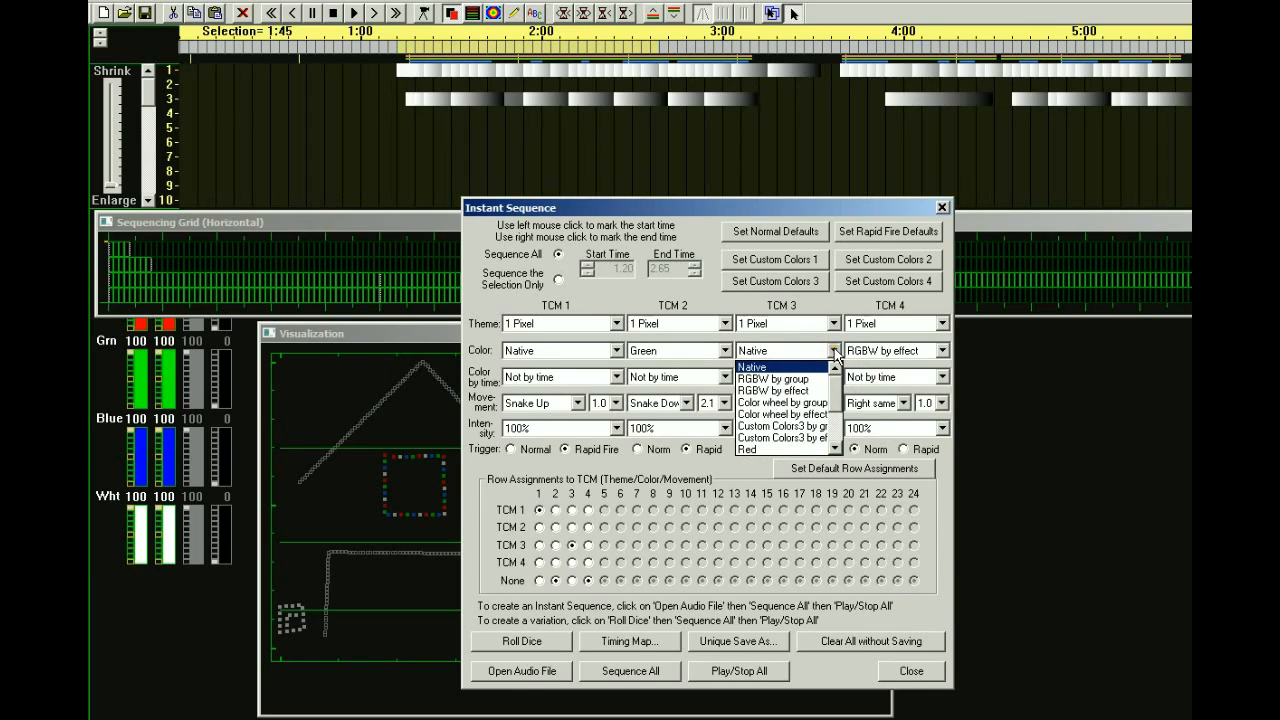
pyautogui.click(795, 432)
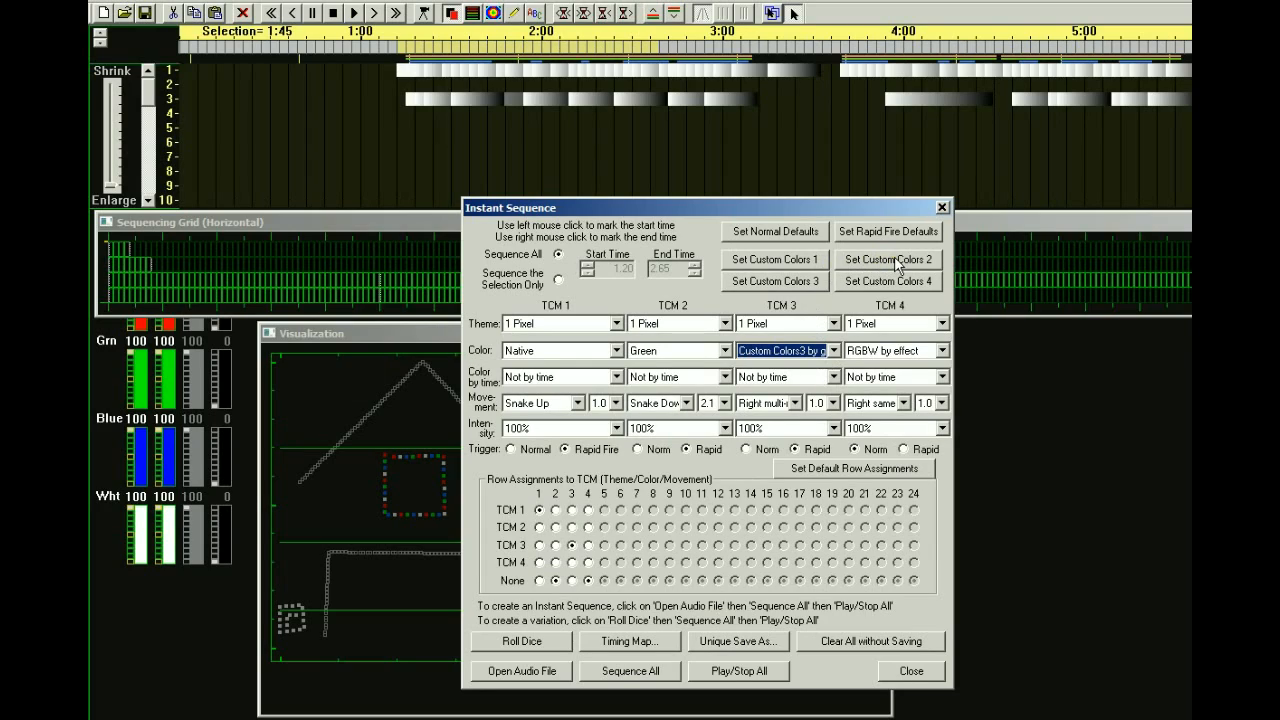
# - Define Custom Colors 3 with five colors, making the fifth color blue and keeping the fourth white
pyautogui.click(775, 283)
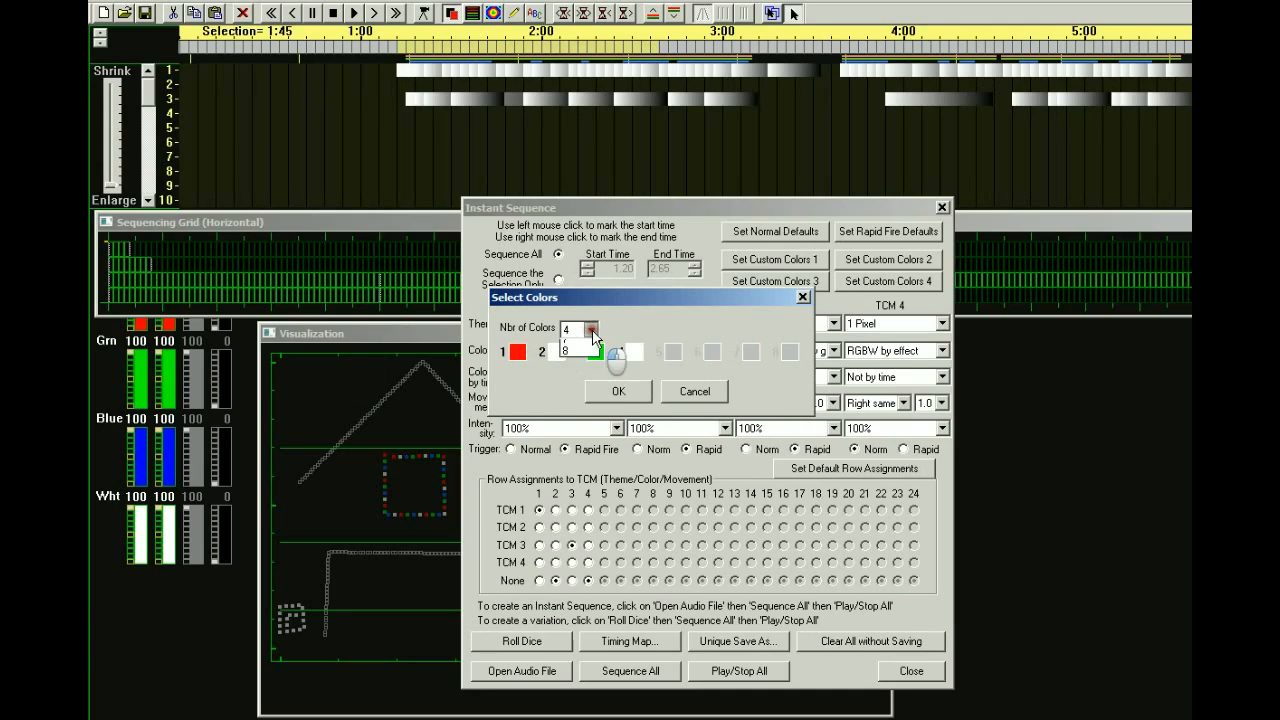
pyautogui.click(578, 329)
pyautogui.click(577, 393)
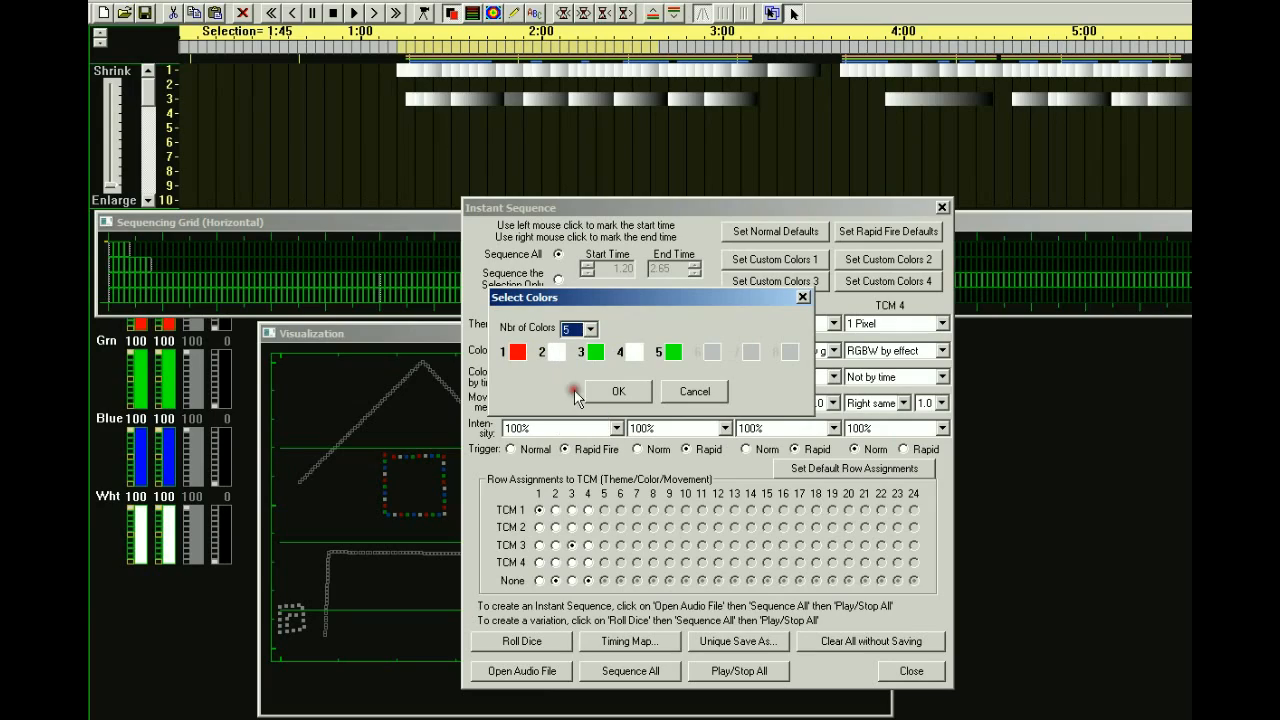
pyautogui.click(674, 354)
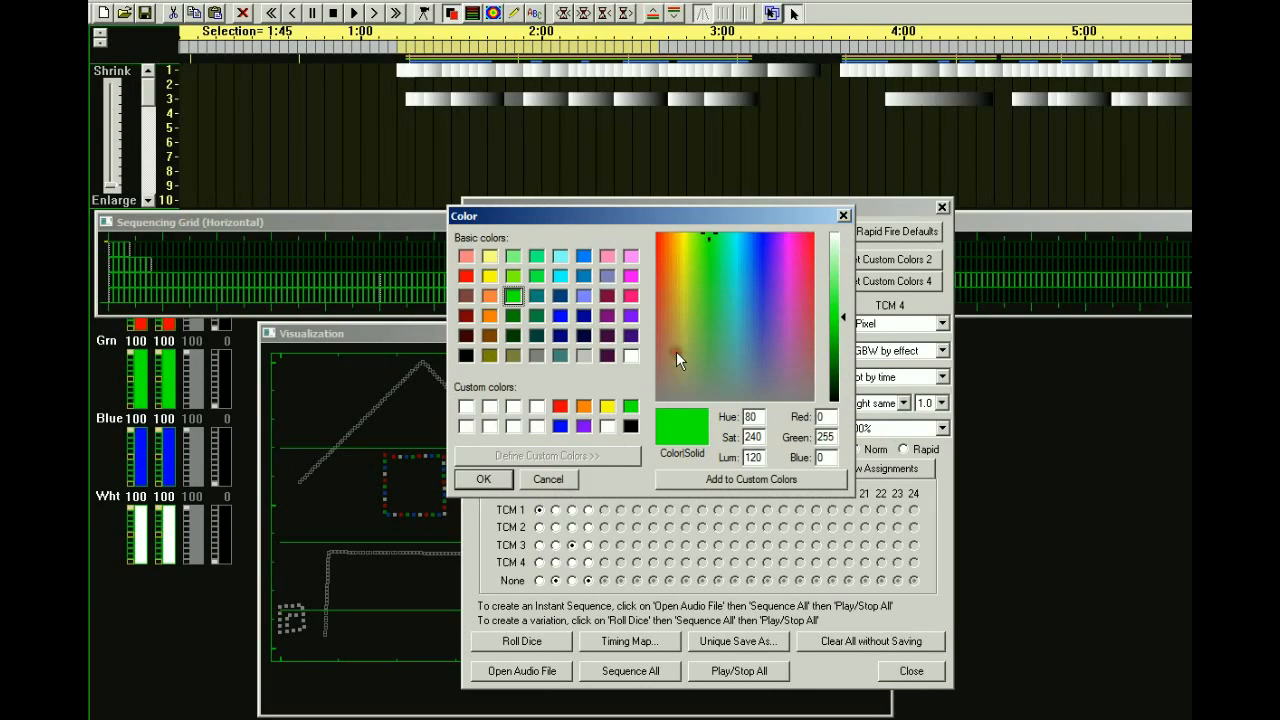
pyautogui.click(561, 425)
pyautogui.click(483, 480)
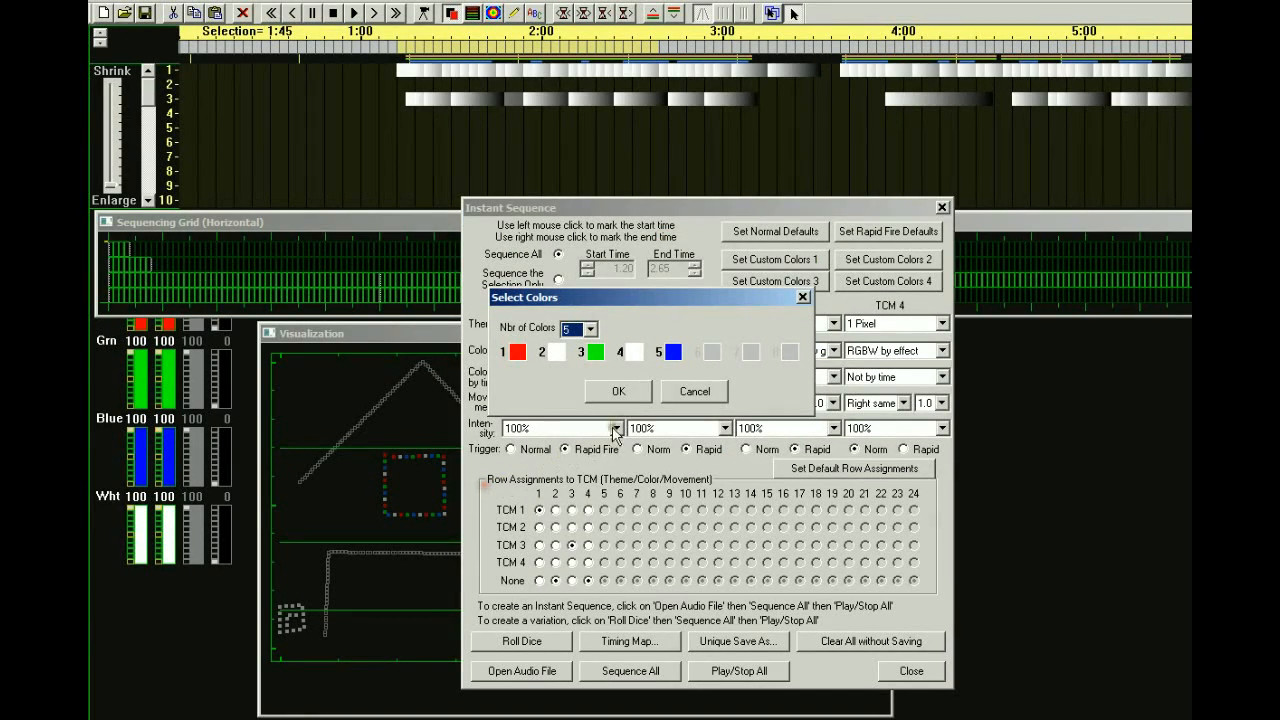
pyautogui.click(635, 353)
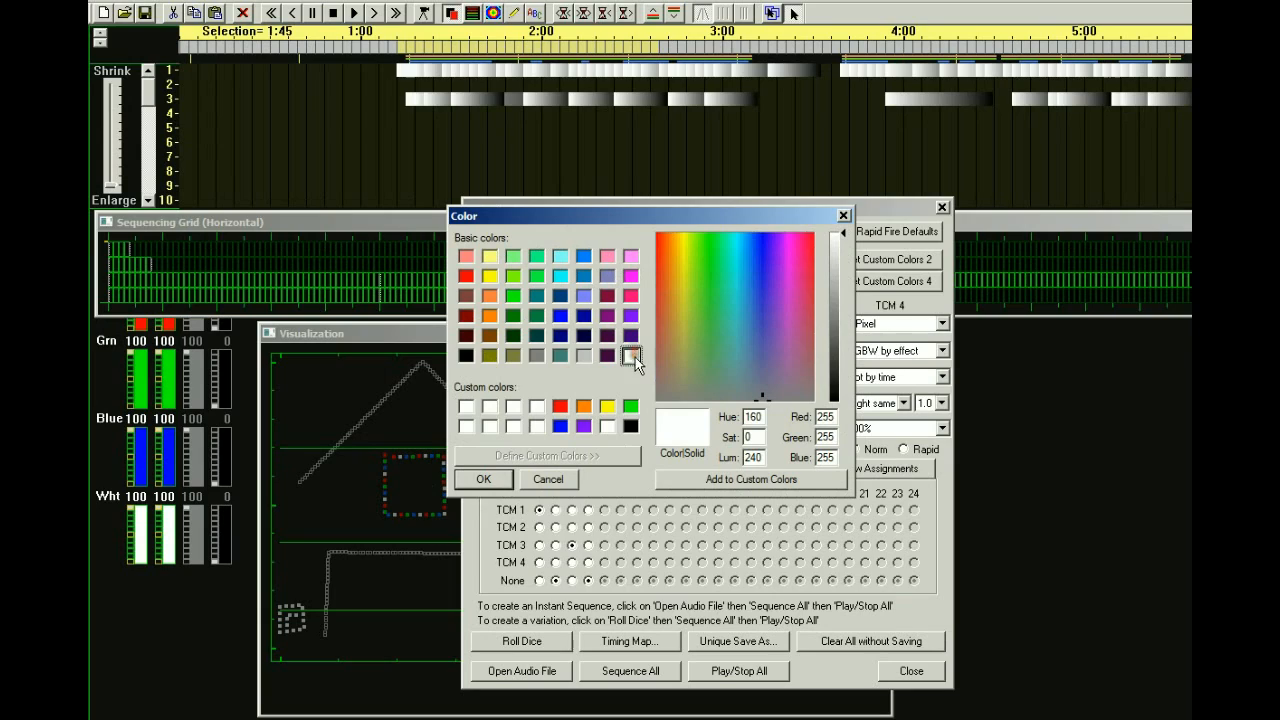
pyautogui.click(549, 477)
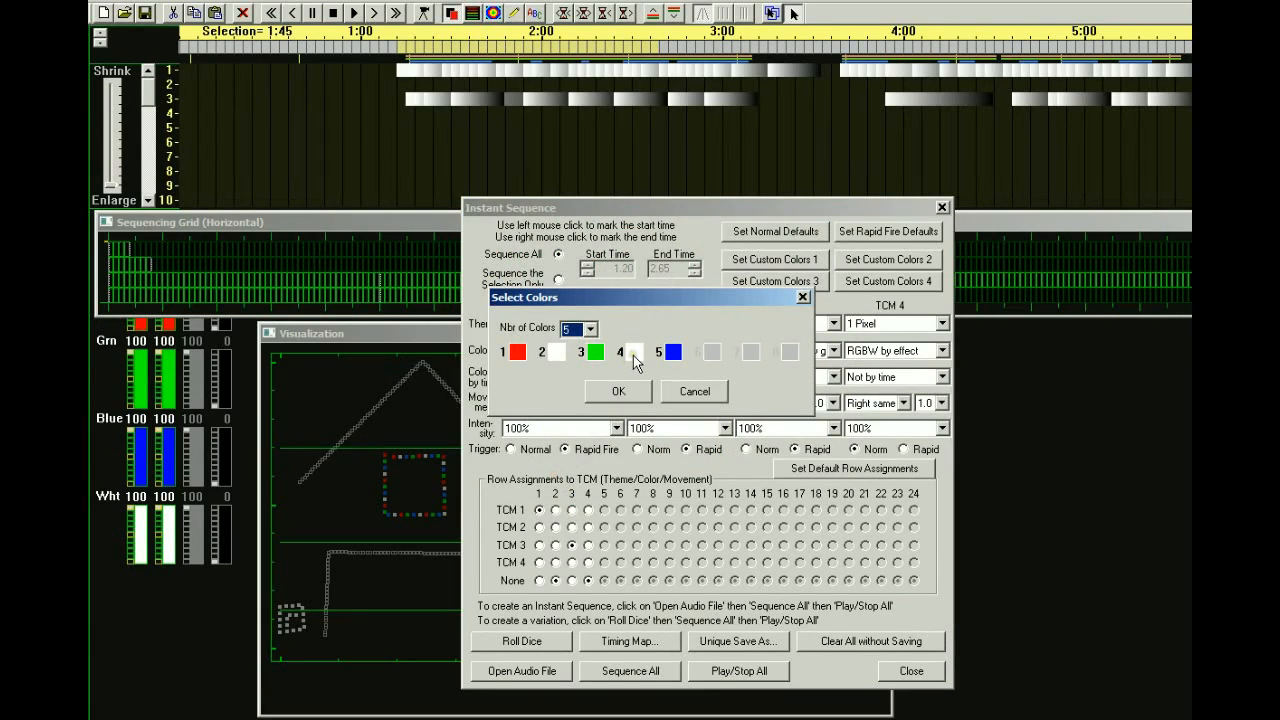
pyautogui.click(617, 396)
pyautogui.click(620, 391)
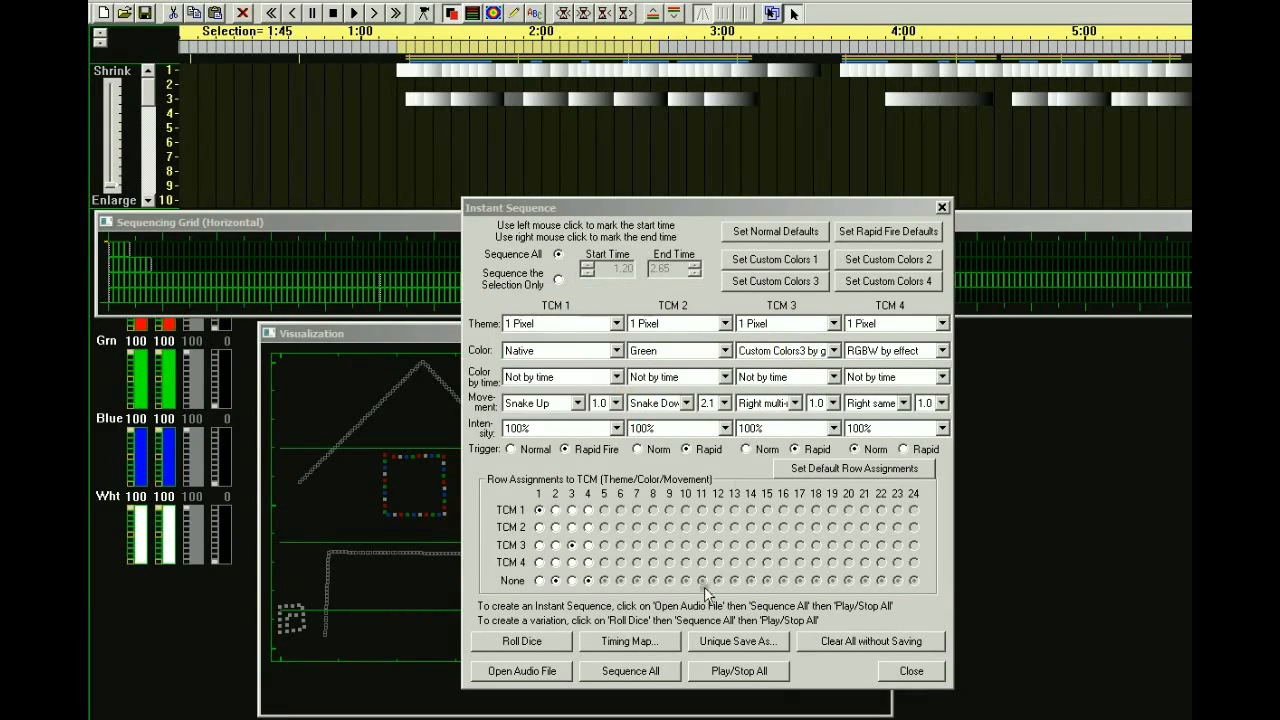
# - Regenerate the whole sequence with the five custom colors, erasing the current one, and preview it on the uncovered house layout
pyautogui.click(628, 676)
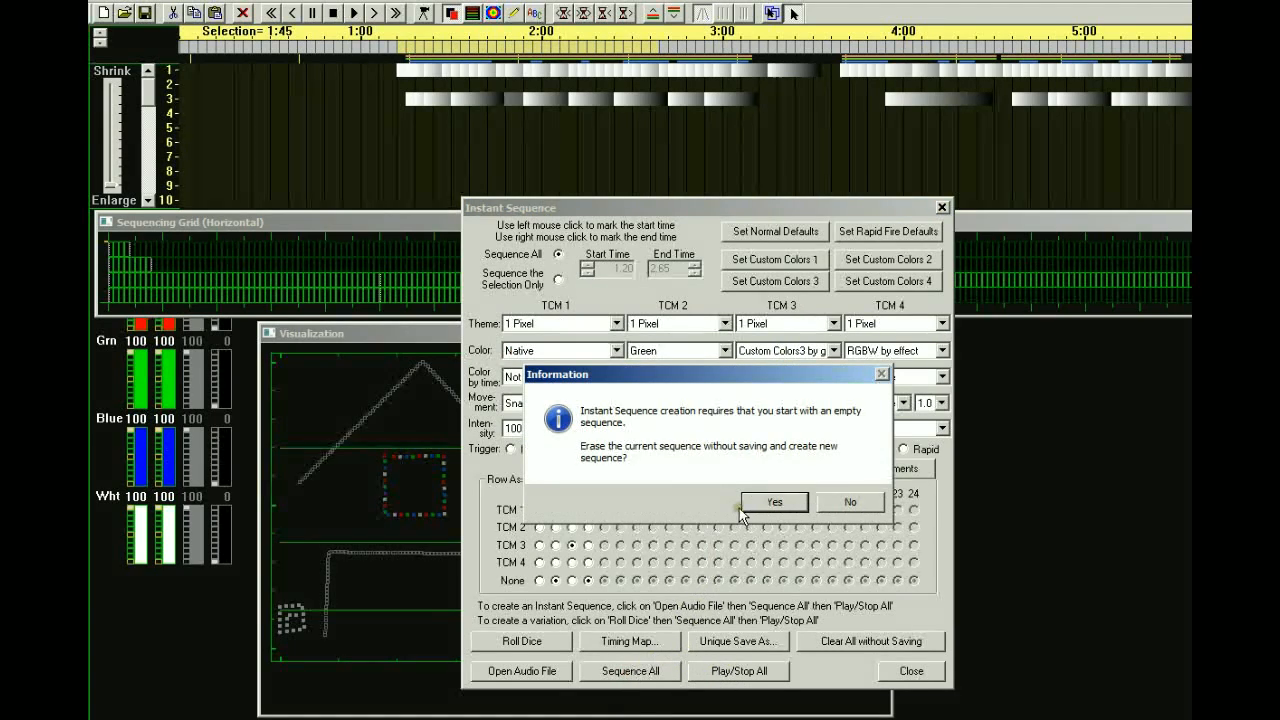
pyautogui.click(750, 507)
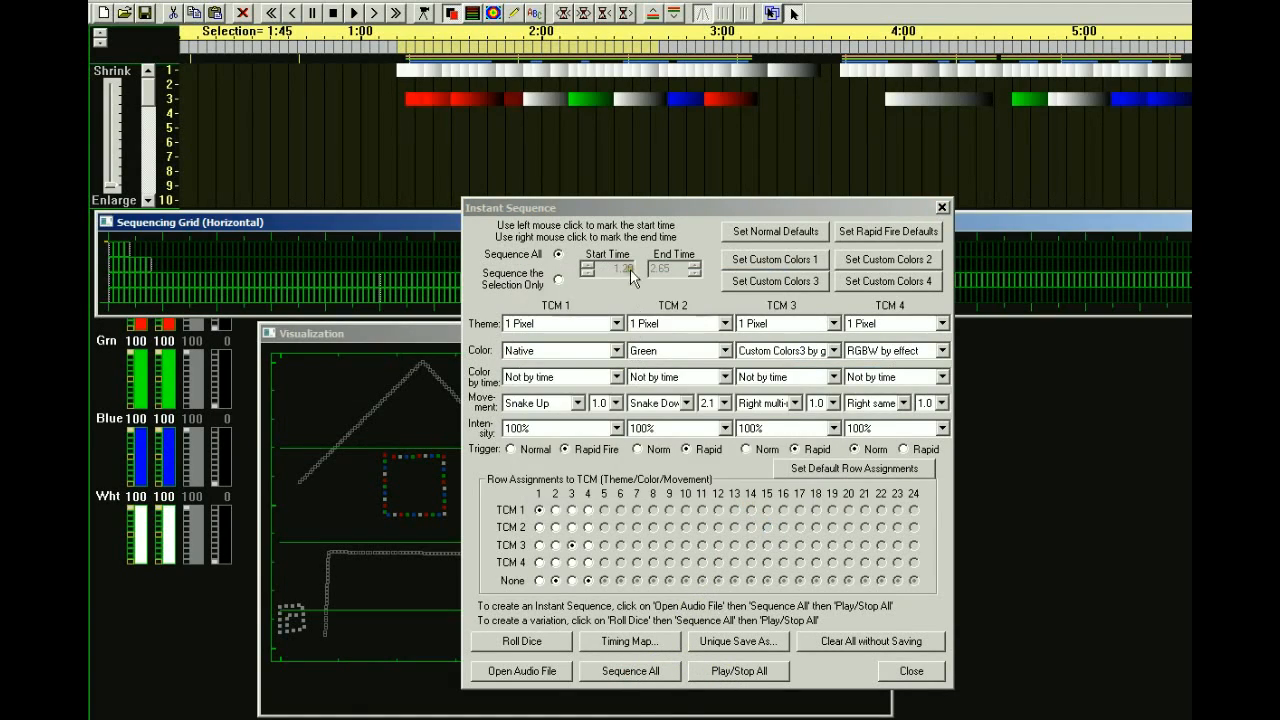
pyautogui.moveTo(599, 204); pyautogui.dragTo(1279, 226)
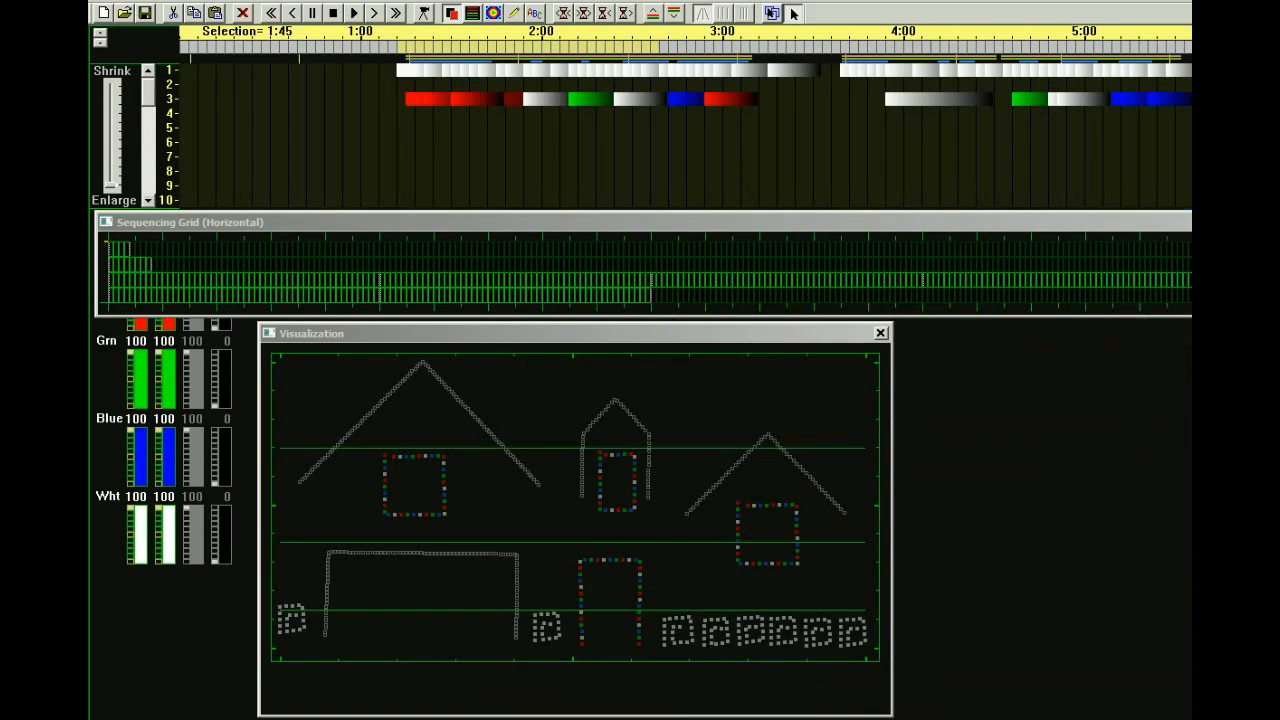
pyautogui.click(424, 13)
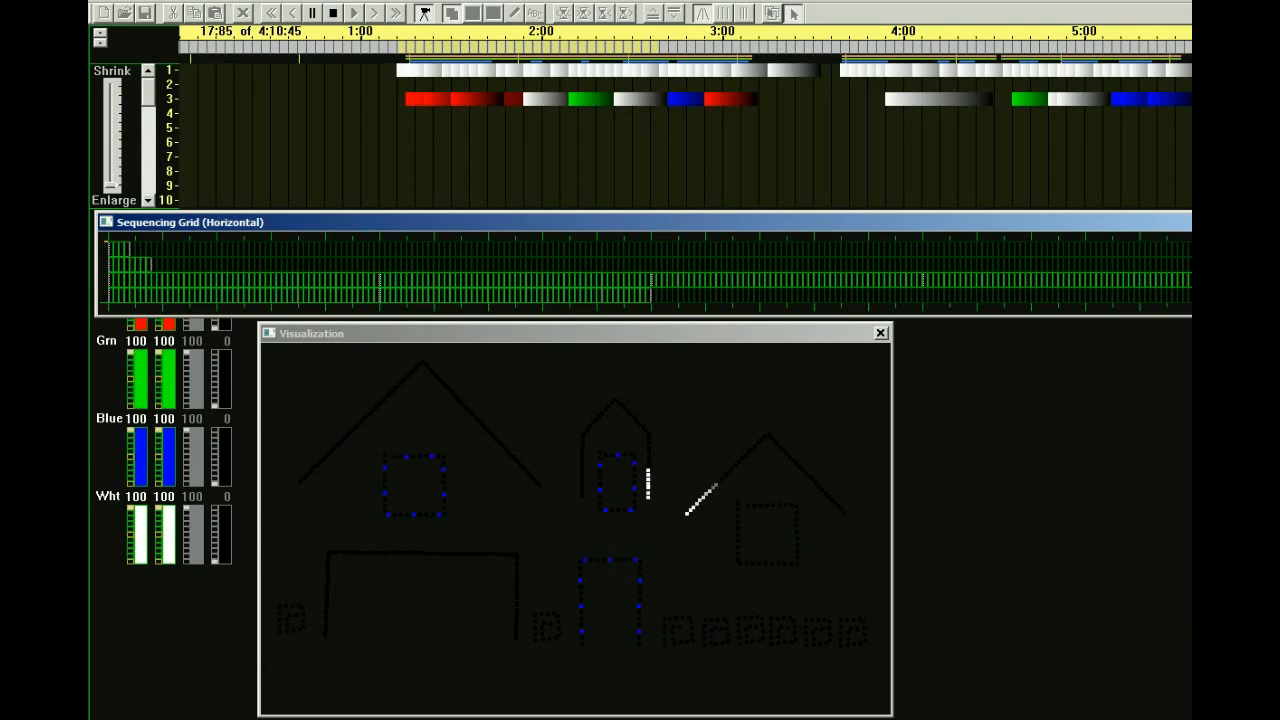
pyautogui.click(333, 13)
# - Assign row 2 to TCM 2, set the TCM 2 movement value to 1.0, and set the TCM 1 color to Red
pyautogui.moveTo(1279, 208); pyautogui.dragTo(676, 193)
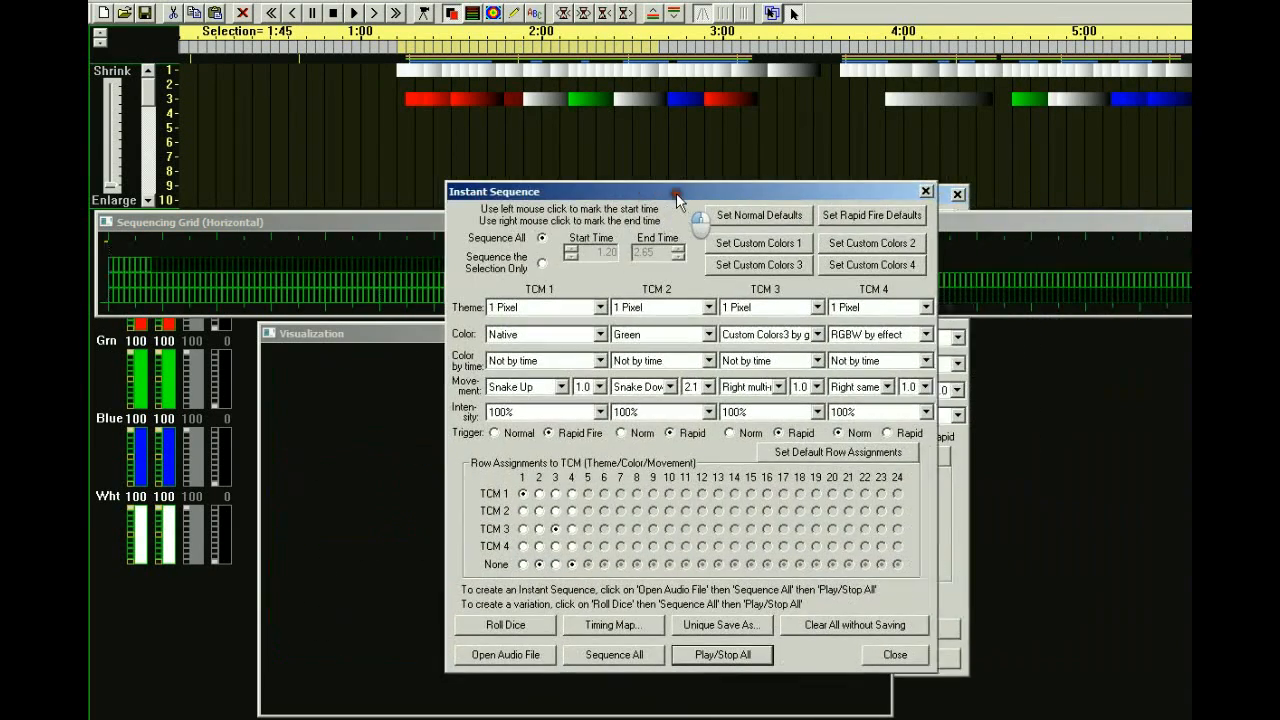
pyautogui.click(539, 511)
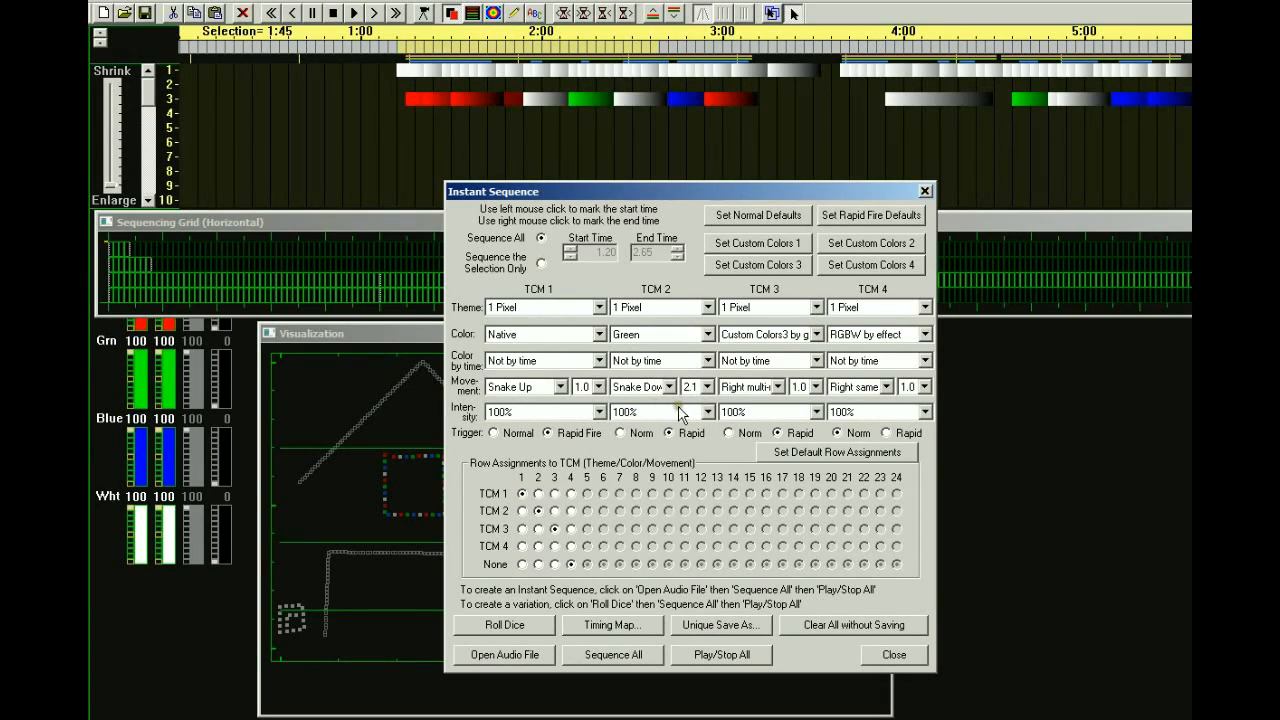
pyautogui.click(708, 387)
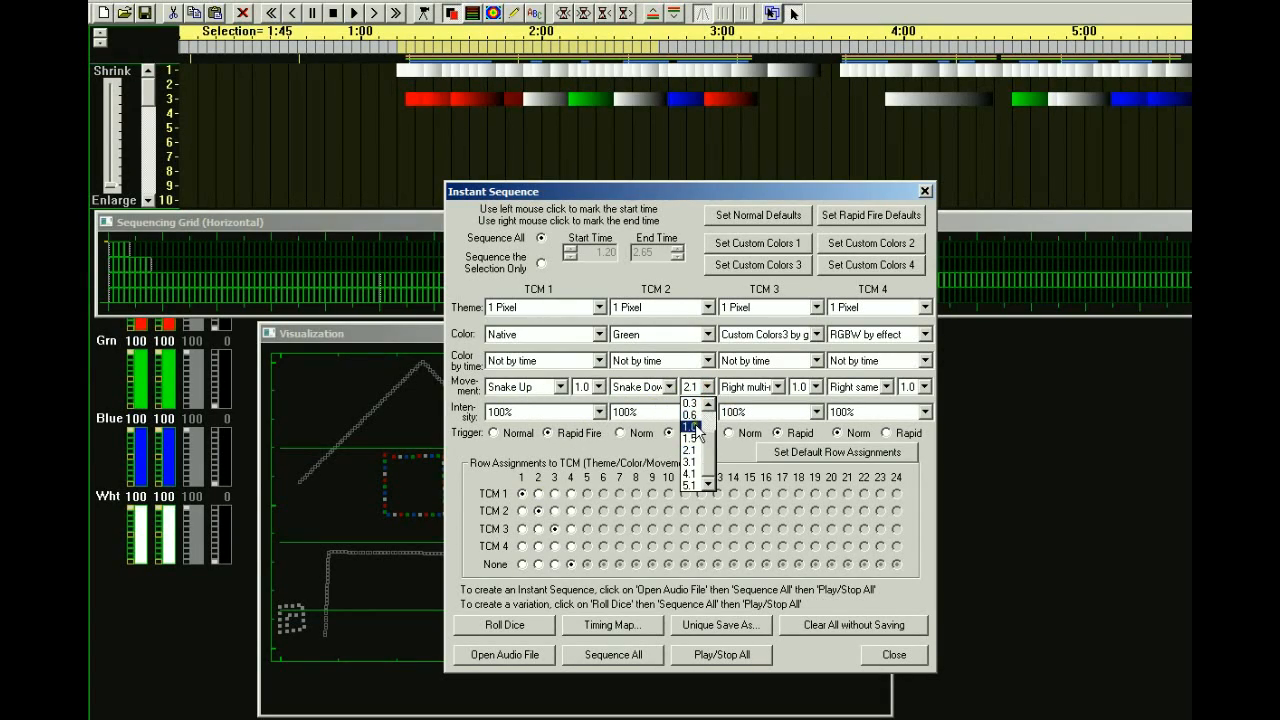
pyautogui.click(690, 402)
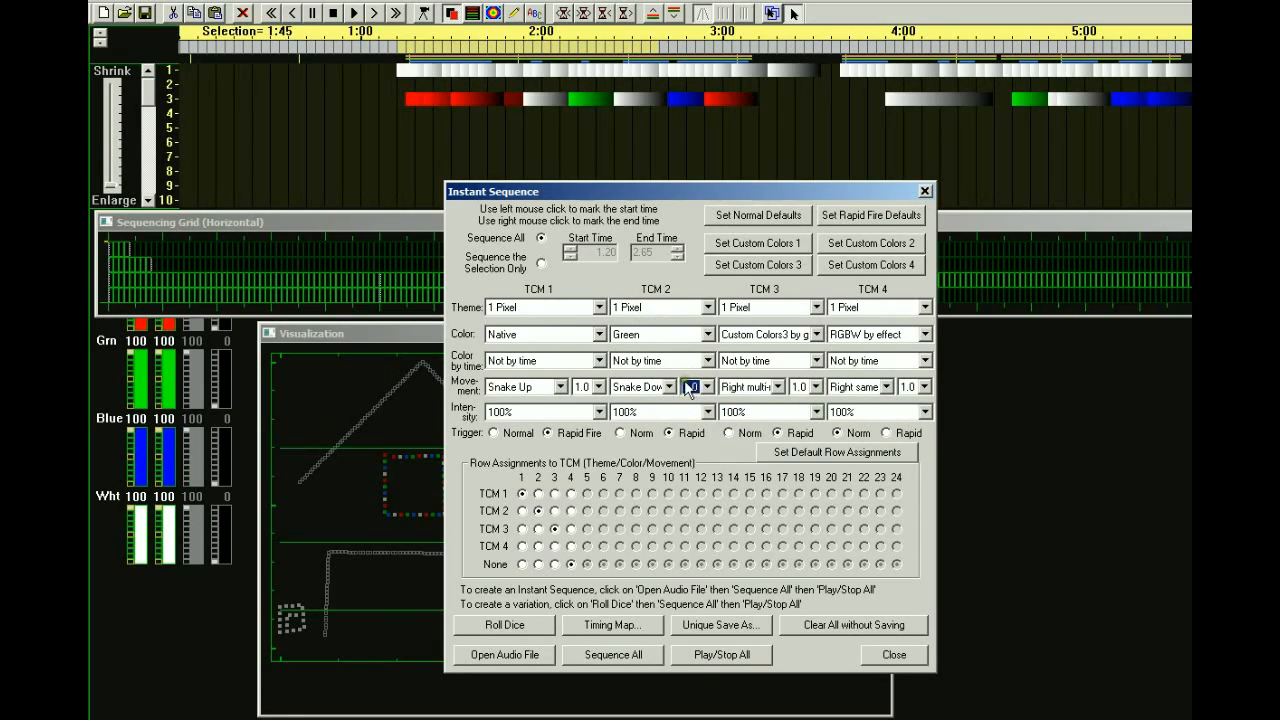
pyautogui.click(597, 335)
pyautogui.click(540, 433)
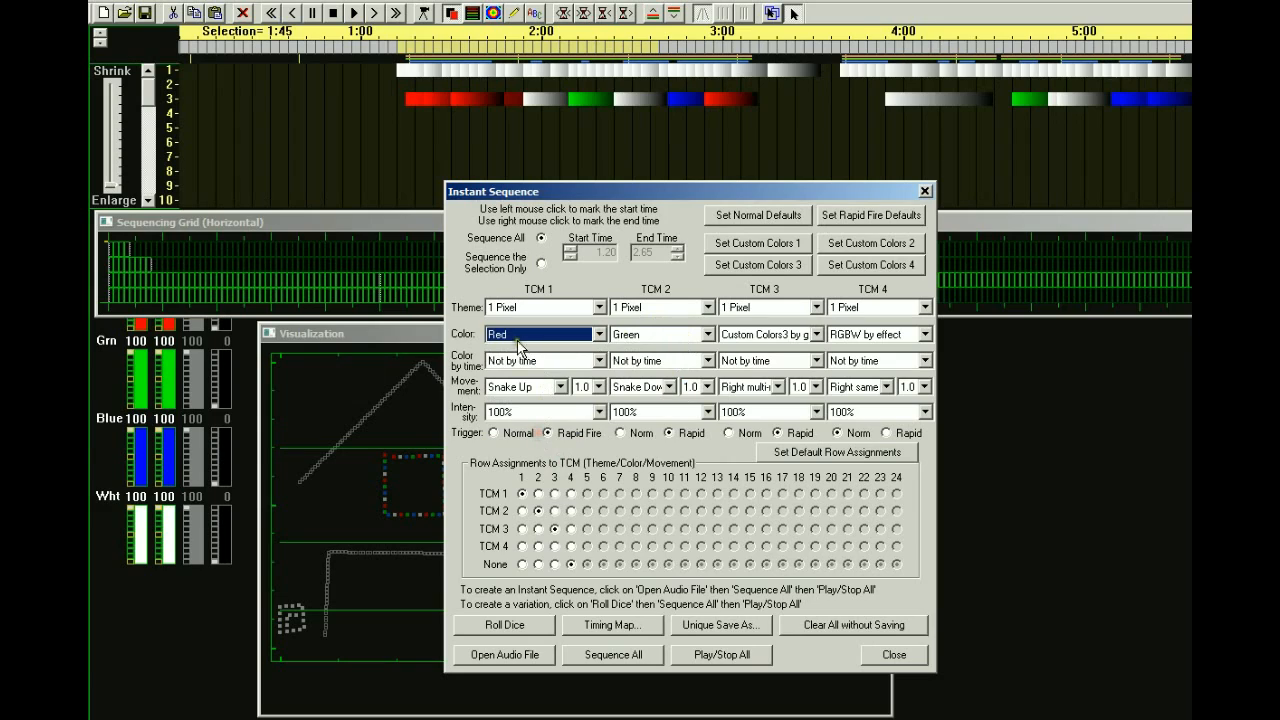
# - Regenerate the whole sequence with rows 1, 2 and 3, erasing the current one, and preview it on the house layout
pyautogui.click(706, 656)
pyautogui.click(686, 658)
pyautogui.click(619, 652)
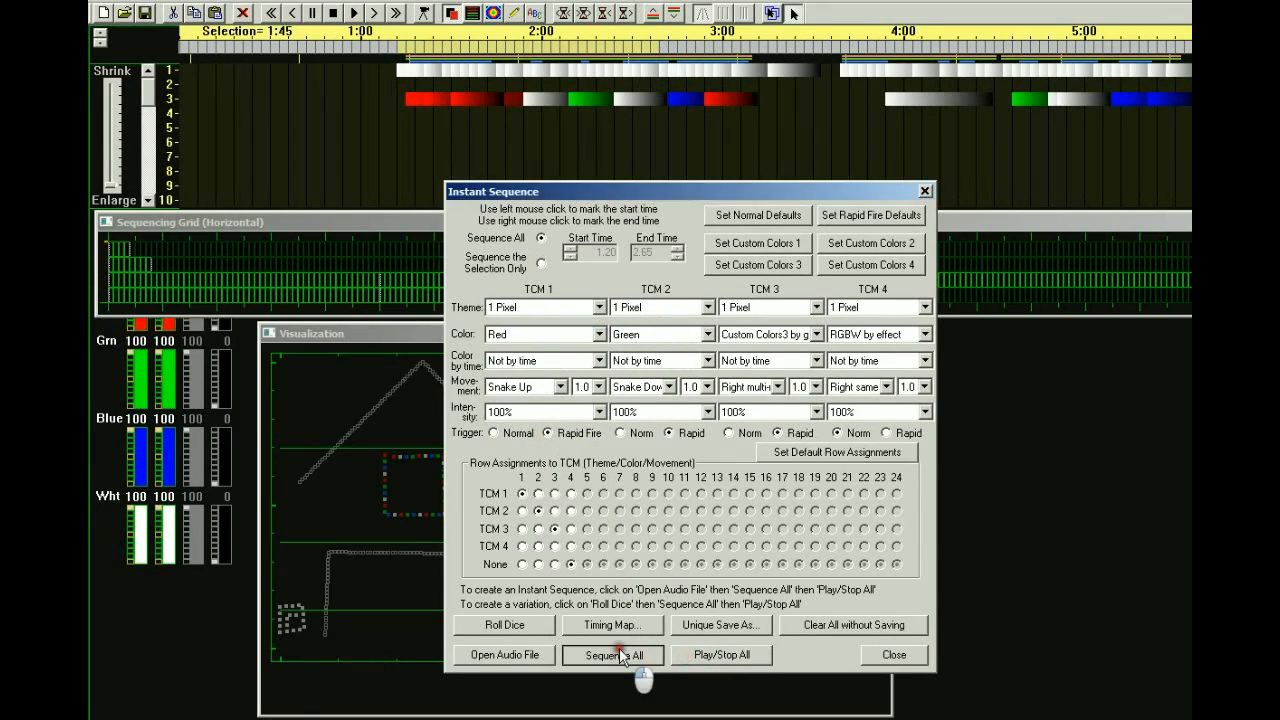
pyautogui.click(751, 488)
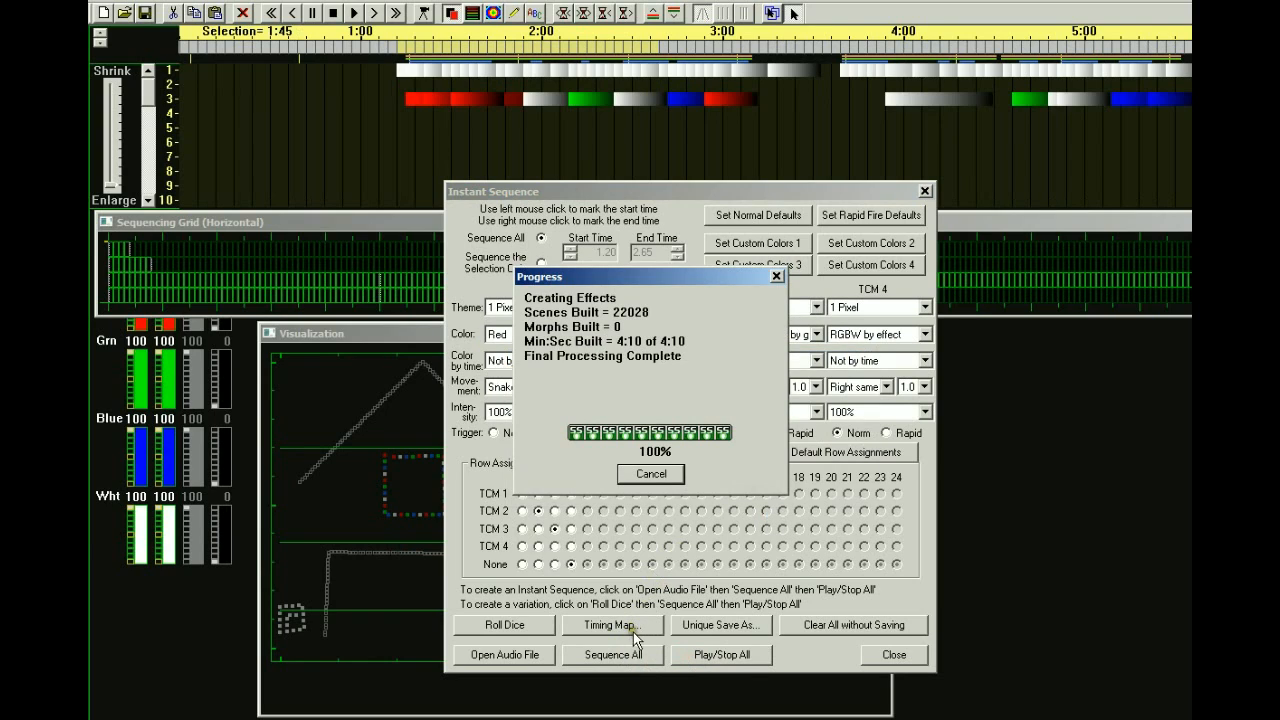
pyautogui.moveTo(587, 187); pyautogui.dragTo(1230, 183)
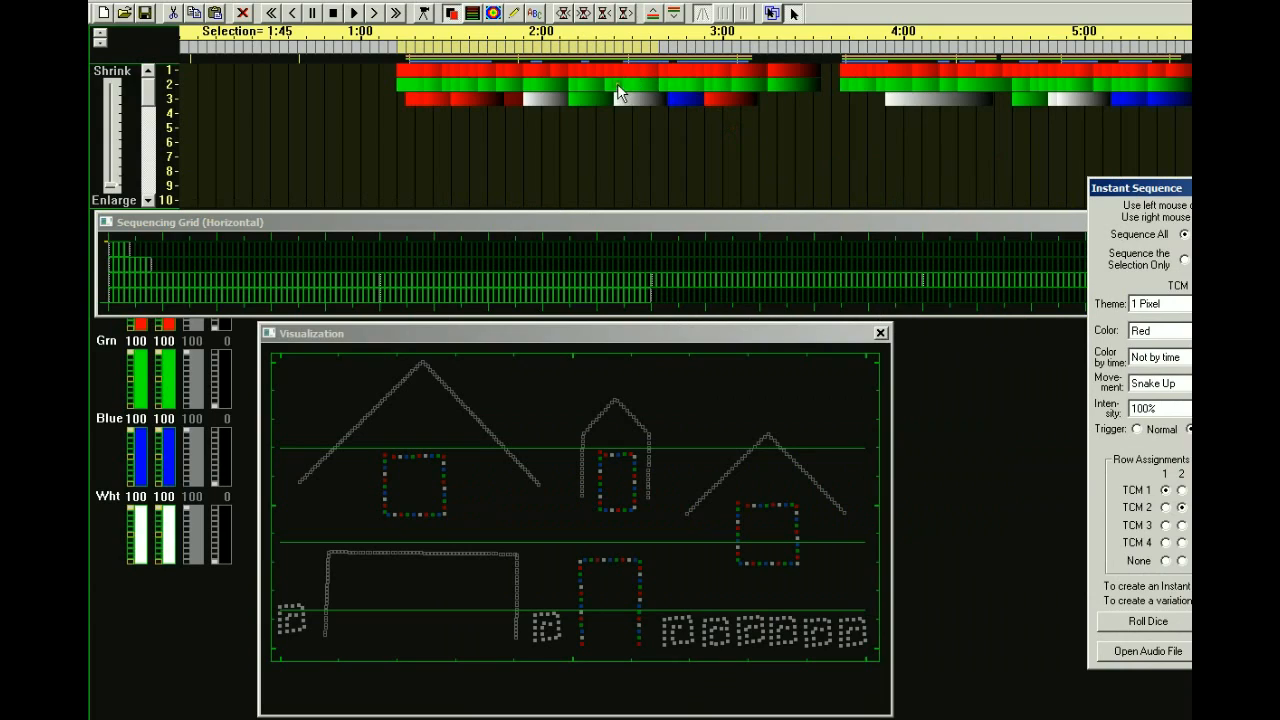
pyautogui.click(424, 13)
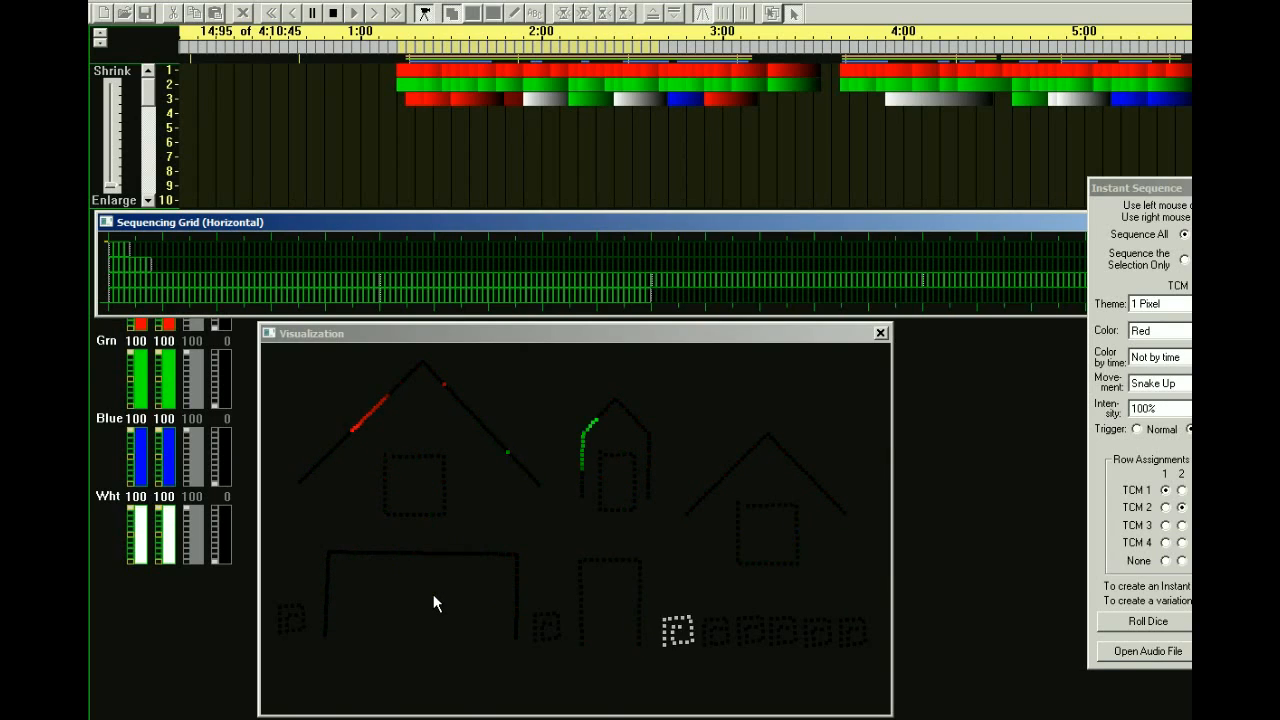
pyautogui.click(1190, 621)
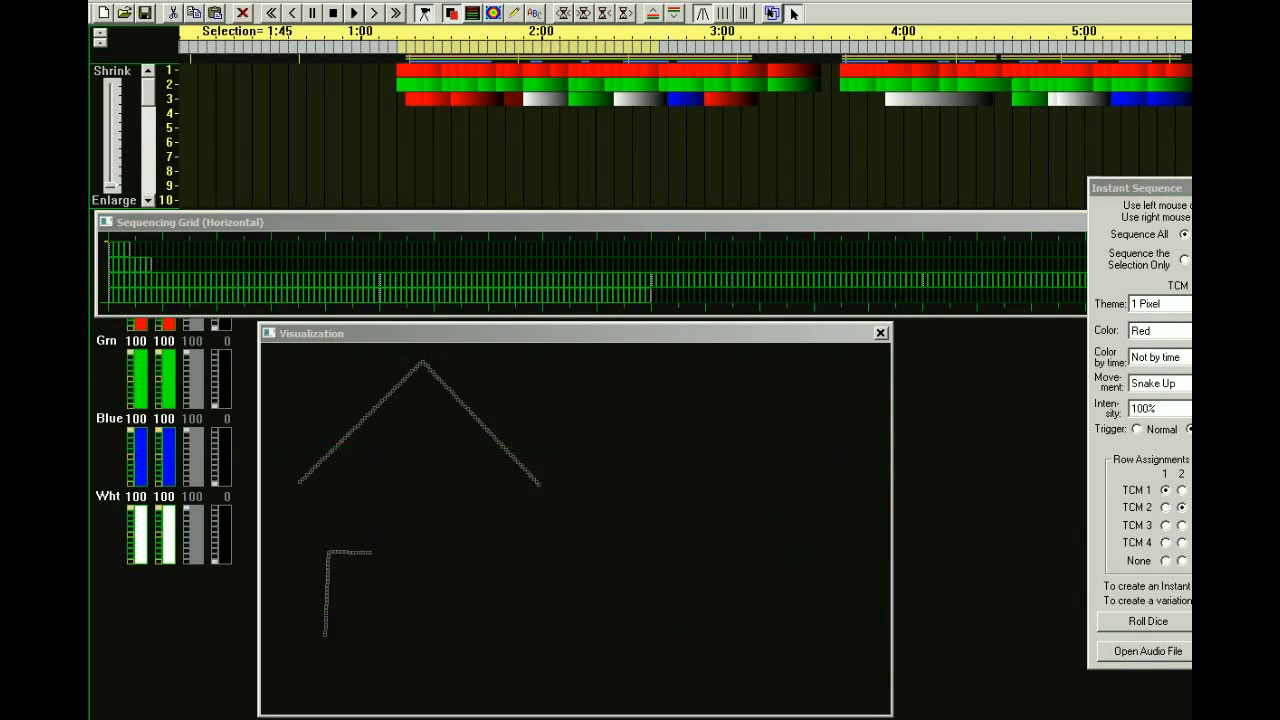
# - Set the TCM 1 theme to 2 Pixels and the movement values of TCM 1 and TCM 2 to 2.1
pyautogui.moveTo(1150, 189); pyautogui.dragTo(752, 197)
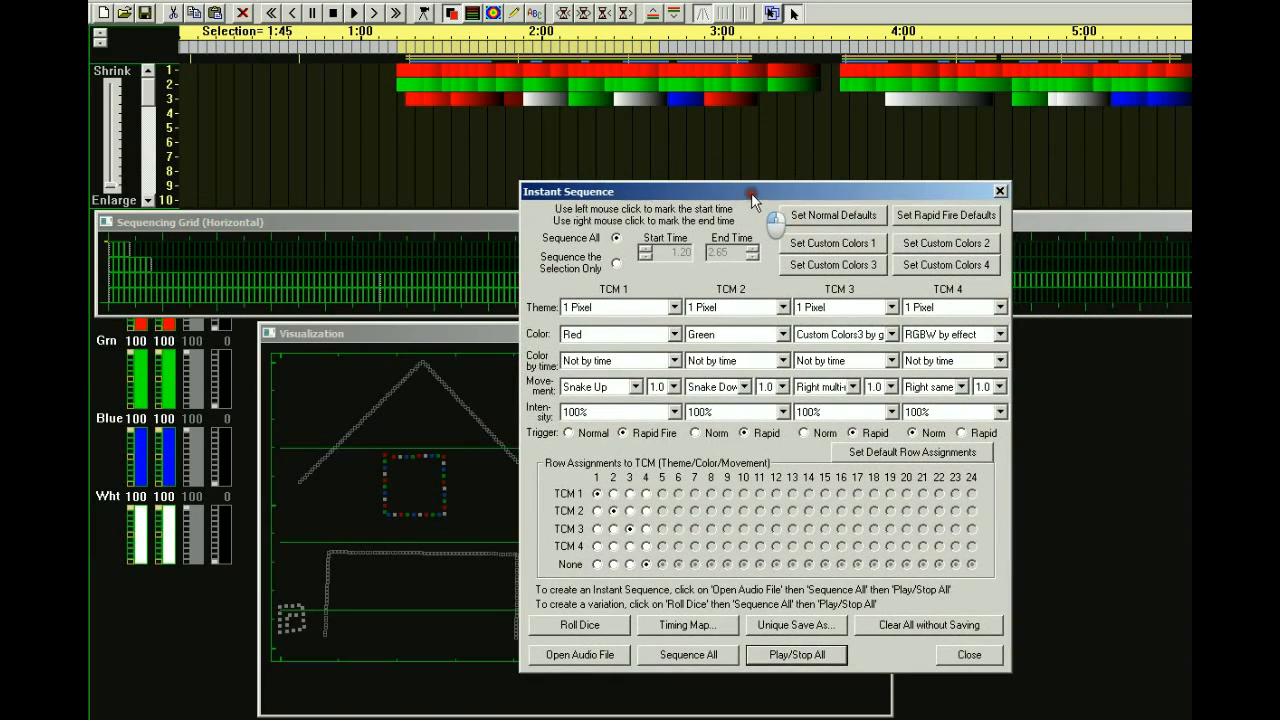
pyautogui.click(673, 387)
pyautogui.click(659, 451)
pyautogui.click(674, 307)
pyautogui.click(597, 347)
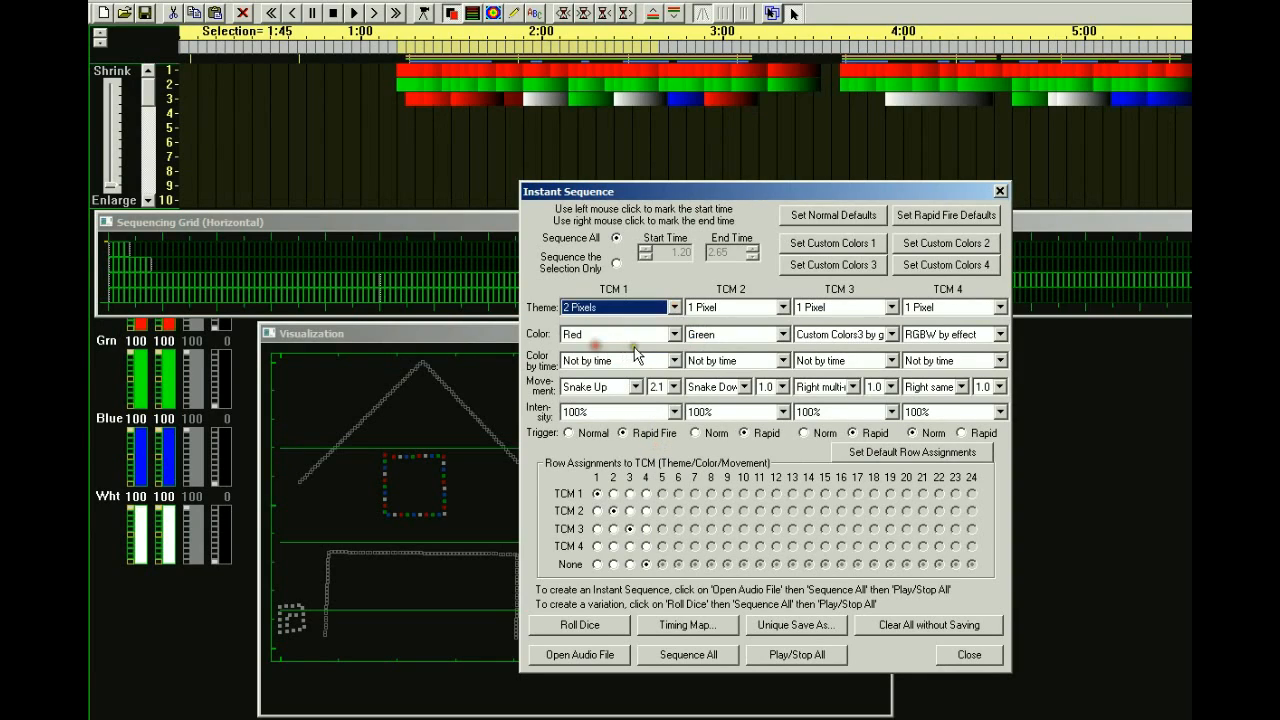
pyautogui.click(783, 388)
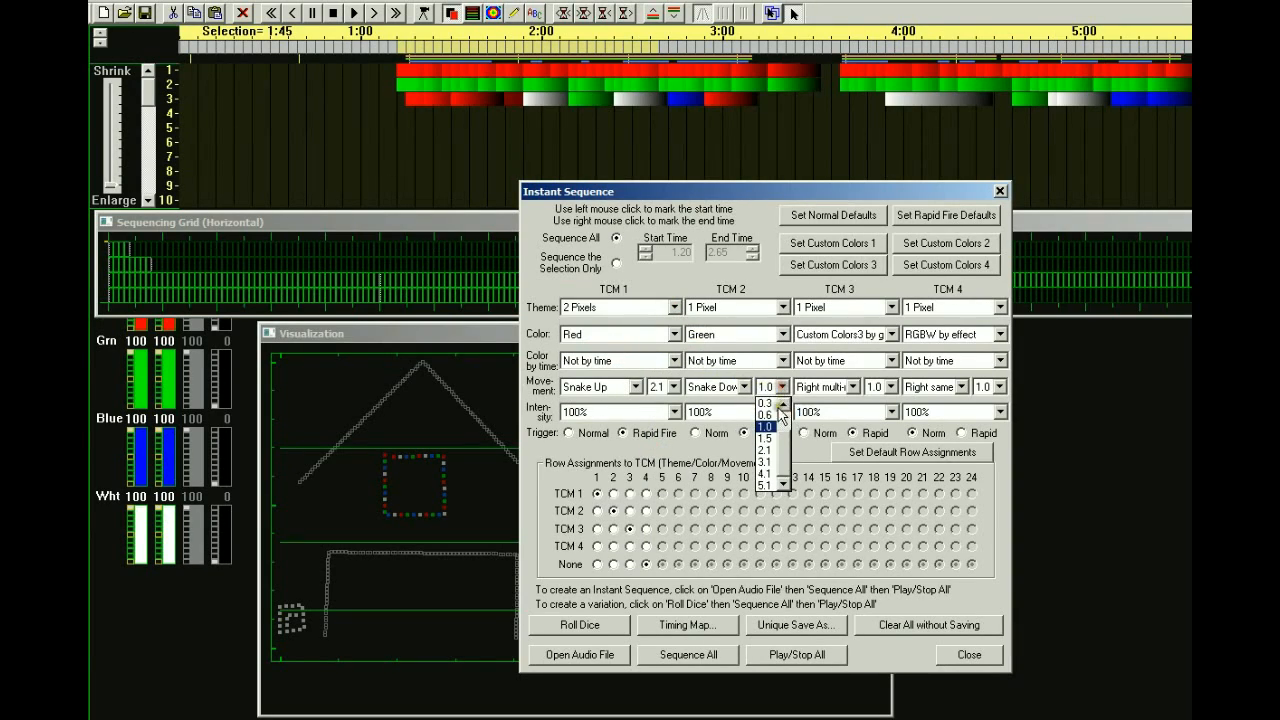
pyautogui.click(766, 452)
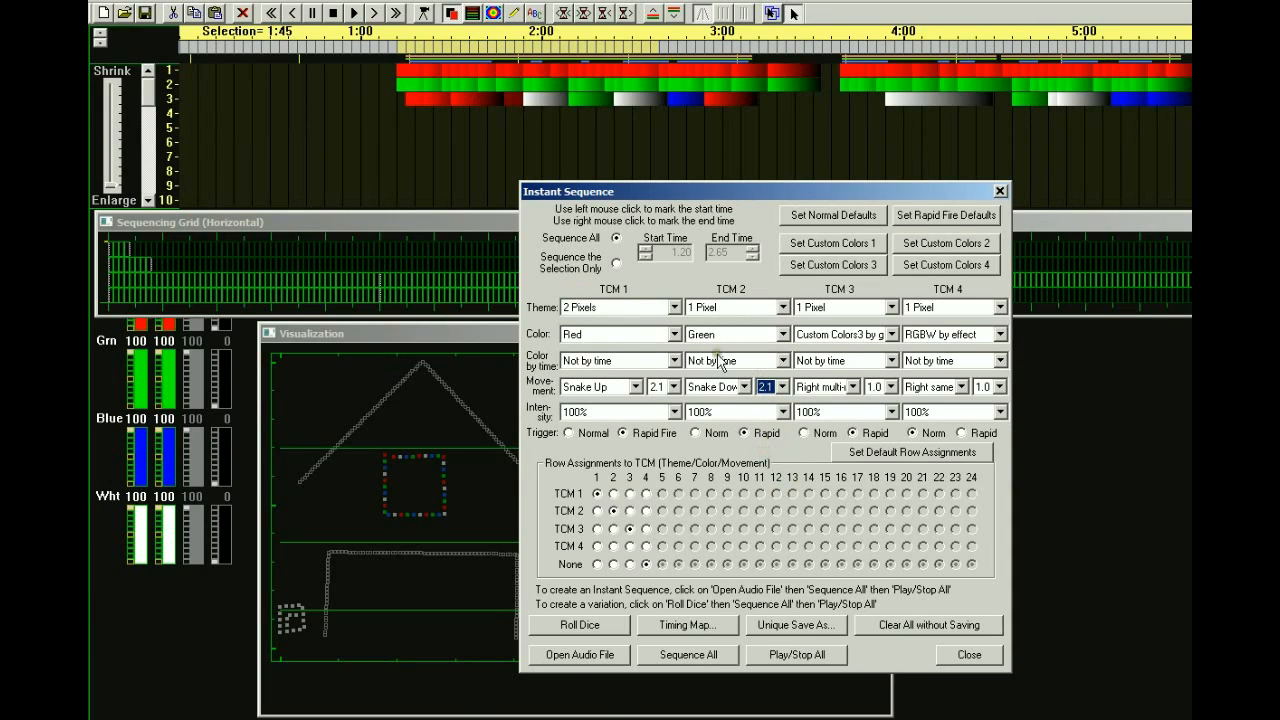
# - Regenerate the whole sequence with the 2.1 movement values, preview it on the uncovered house layout, and bring the Instant Sequence settings back
pyautogui.click(673, 660)
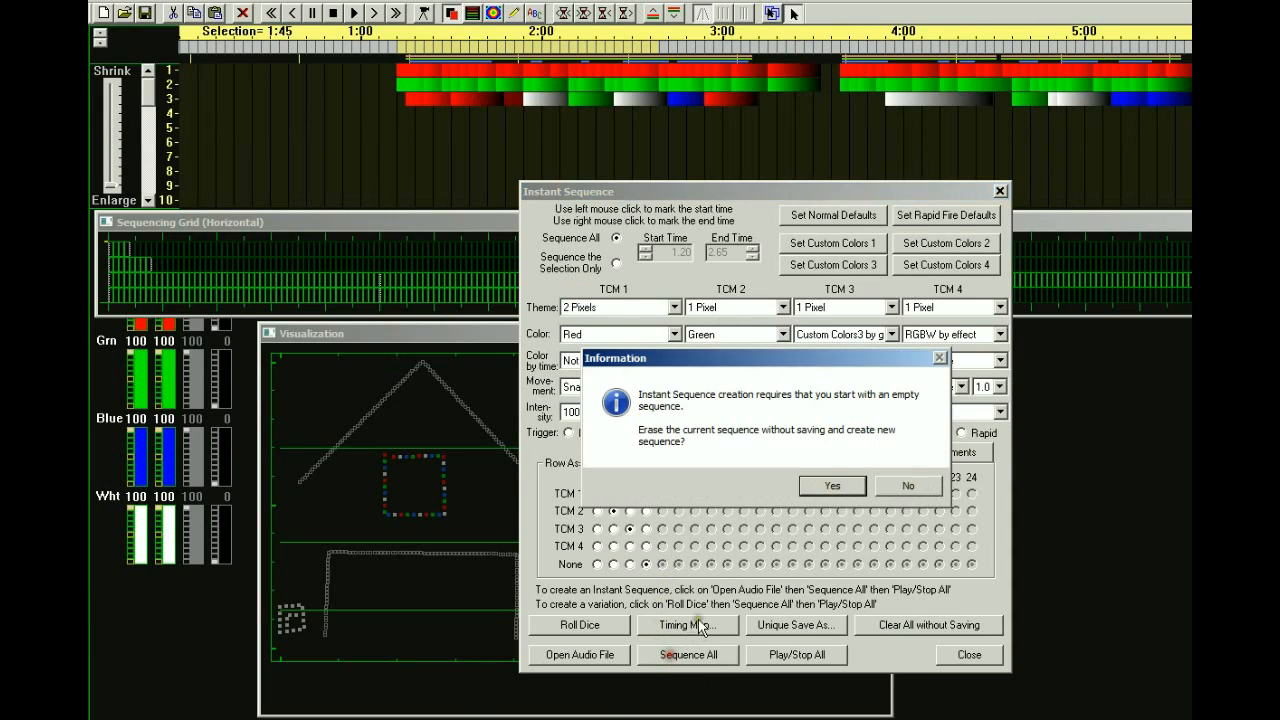
pyautogui.click(828, 487)
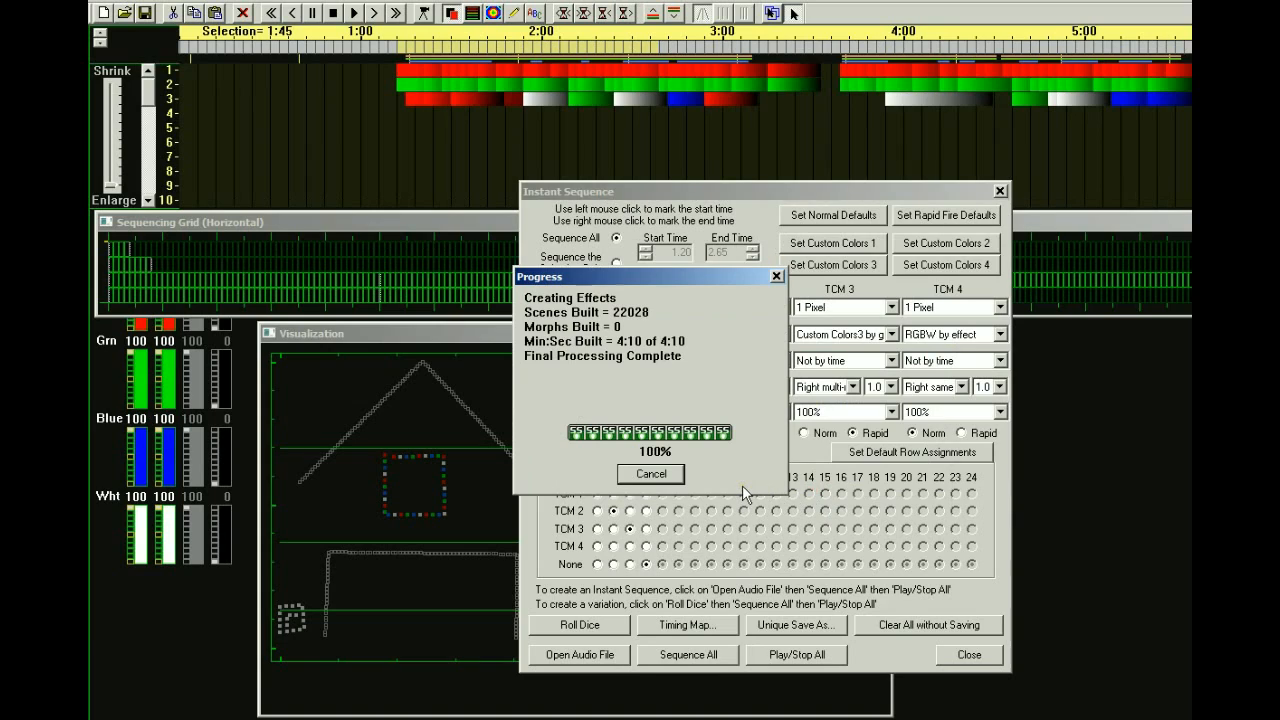
pyautogui.moveTo(647, 193); pyautogui.dragTo(1279, 195)
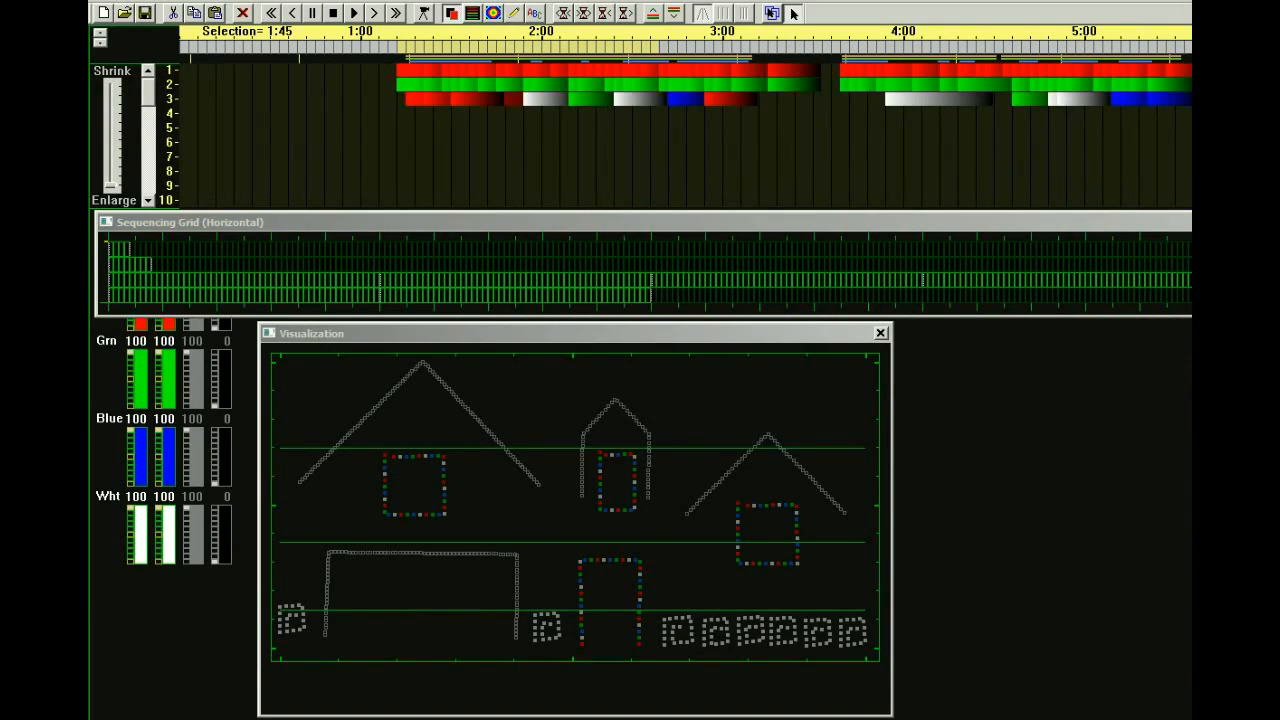
pyautogui.press('space')
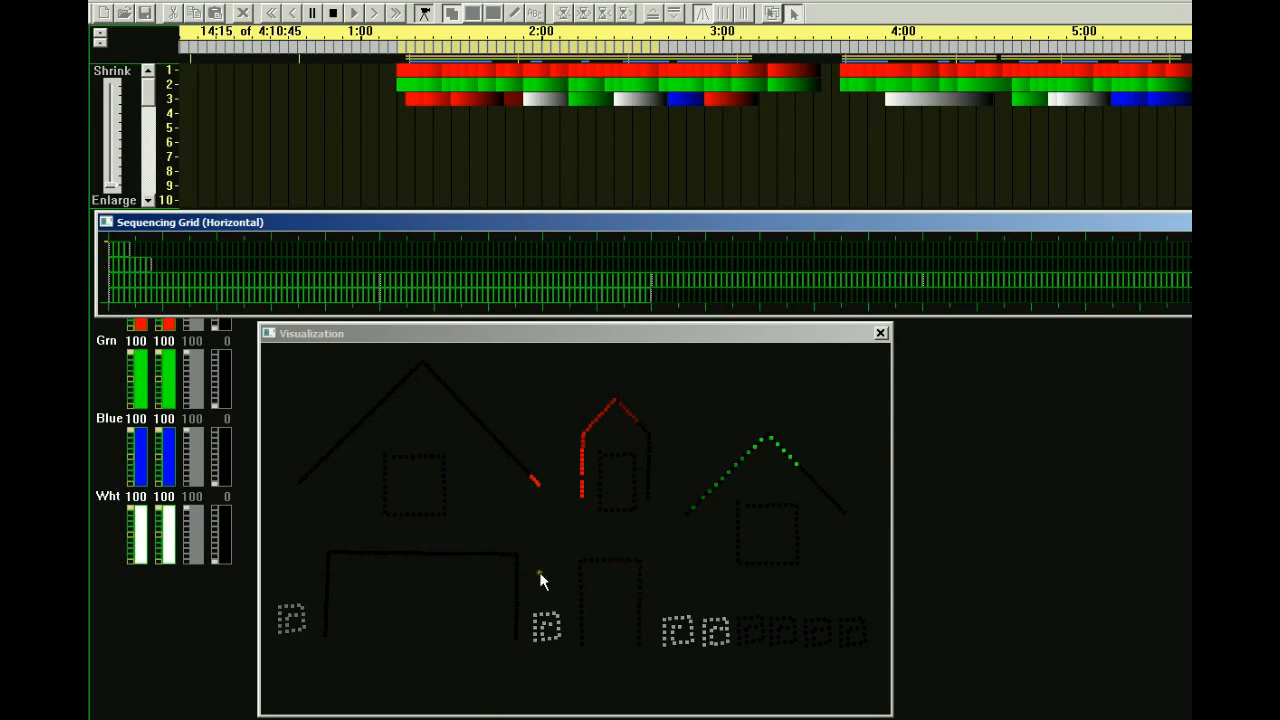
pyautogui.click(777, 437)
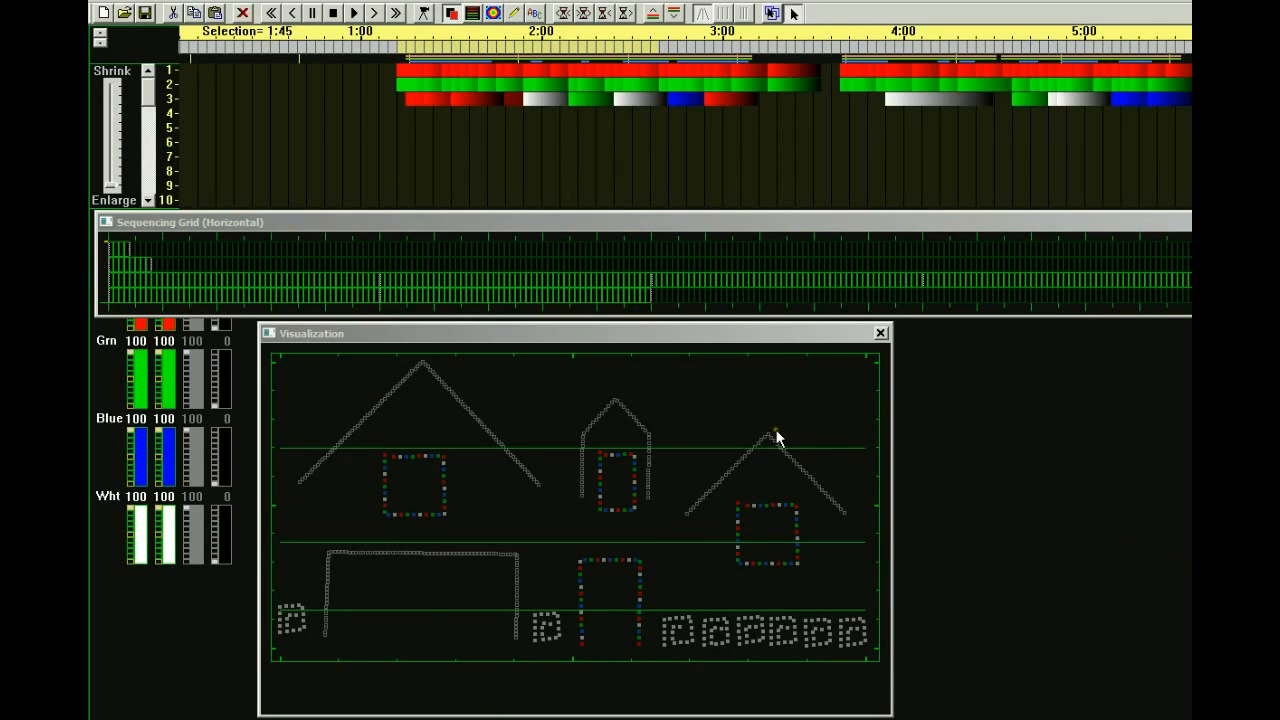
pyautogui.moveTo(1279, 208); pyautogui.dragTo(649, 190)
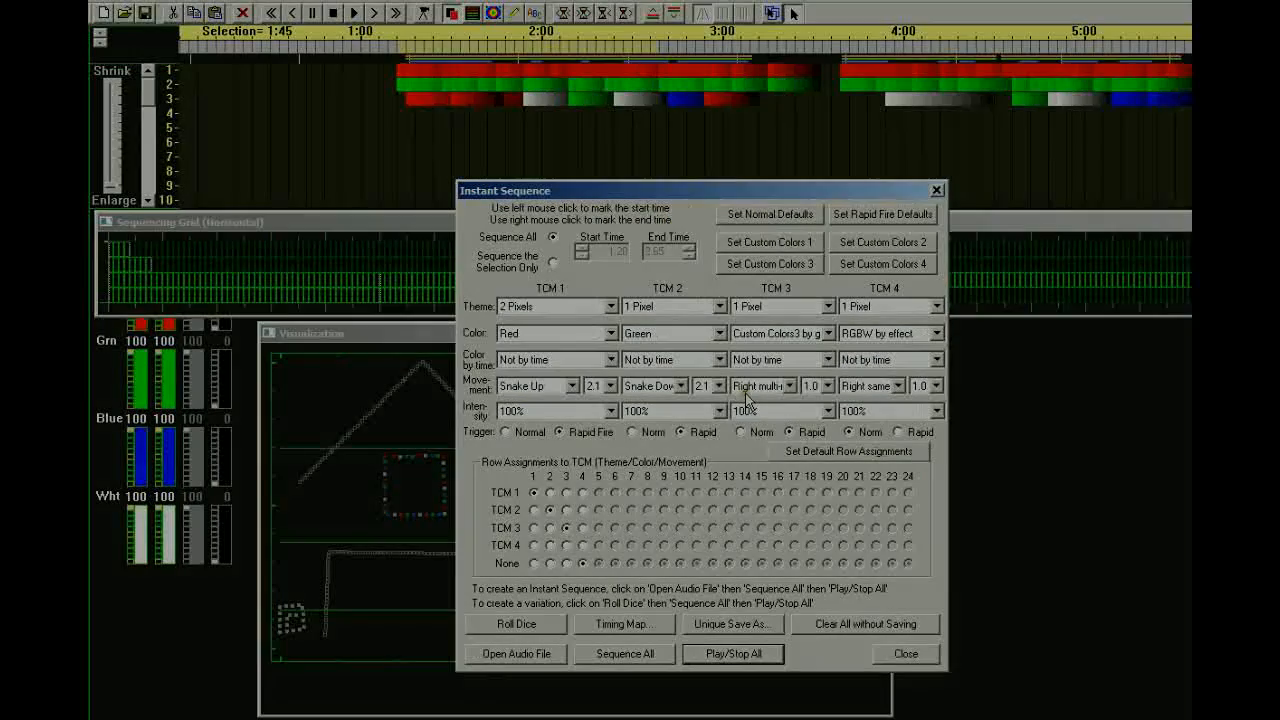